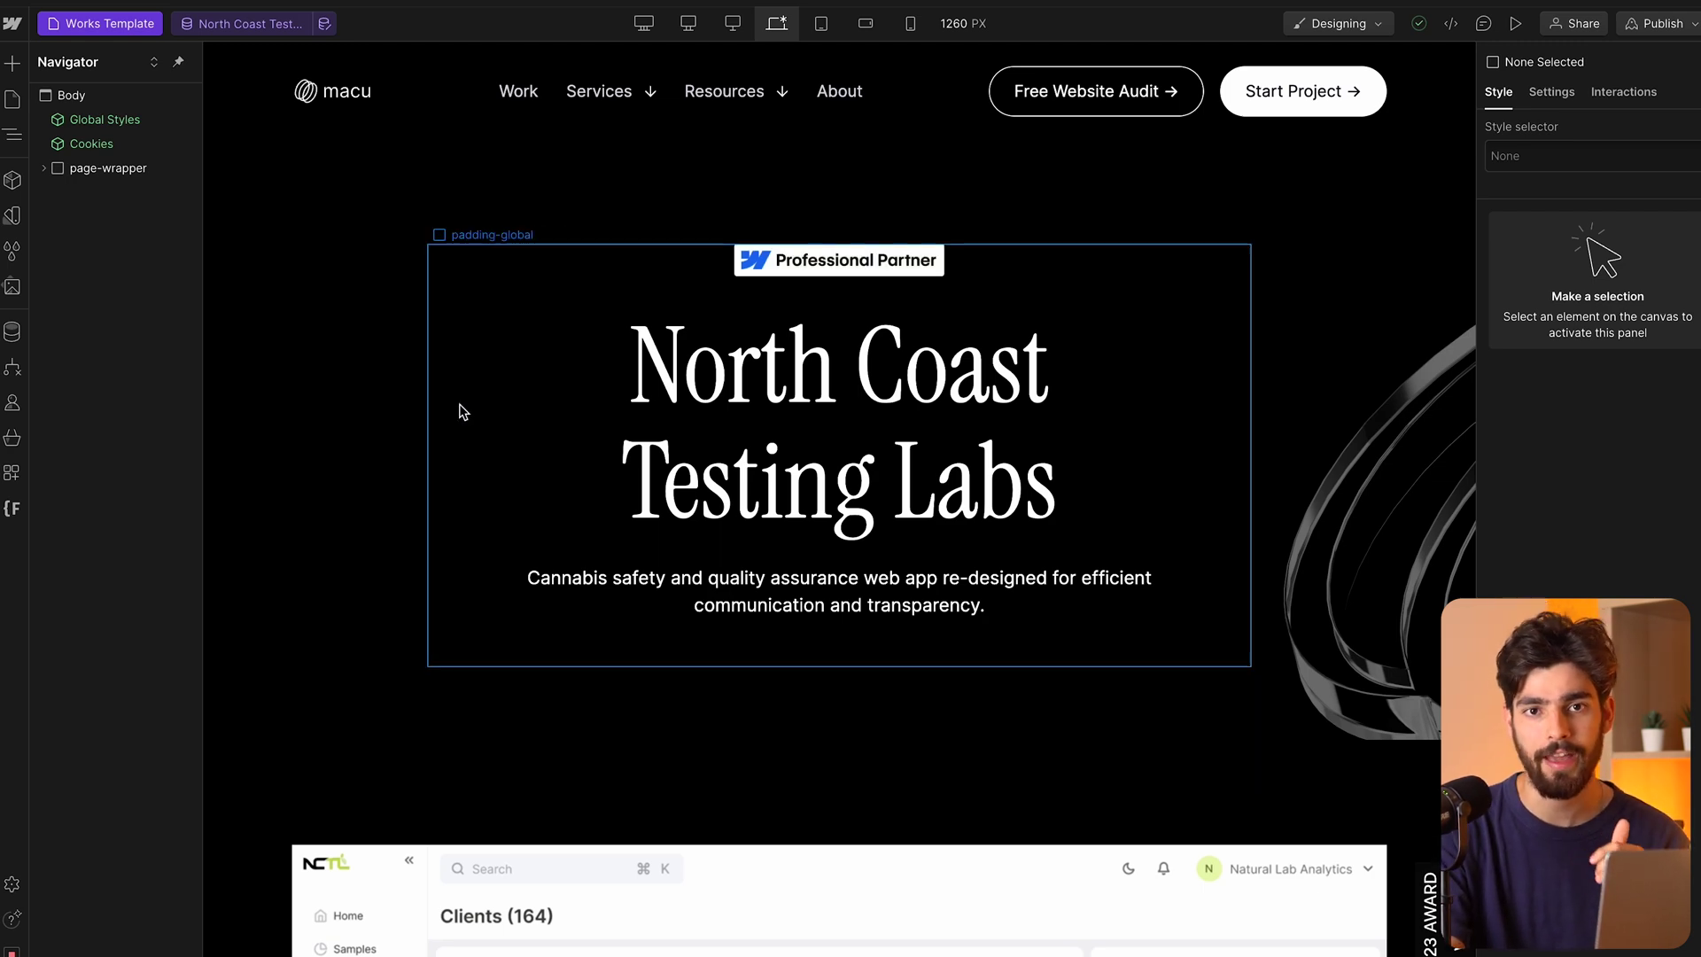
Scroll the North Coast Testing Labs page and bring up the CMS Collections list.
scroll(461, 410, down, 10)
scroll(461, 410, down, 10)
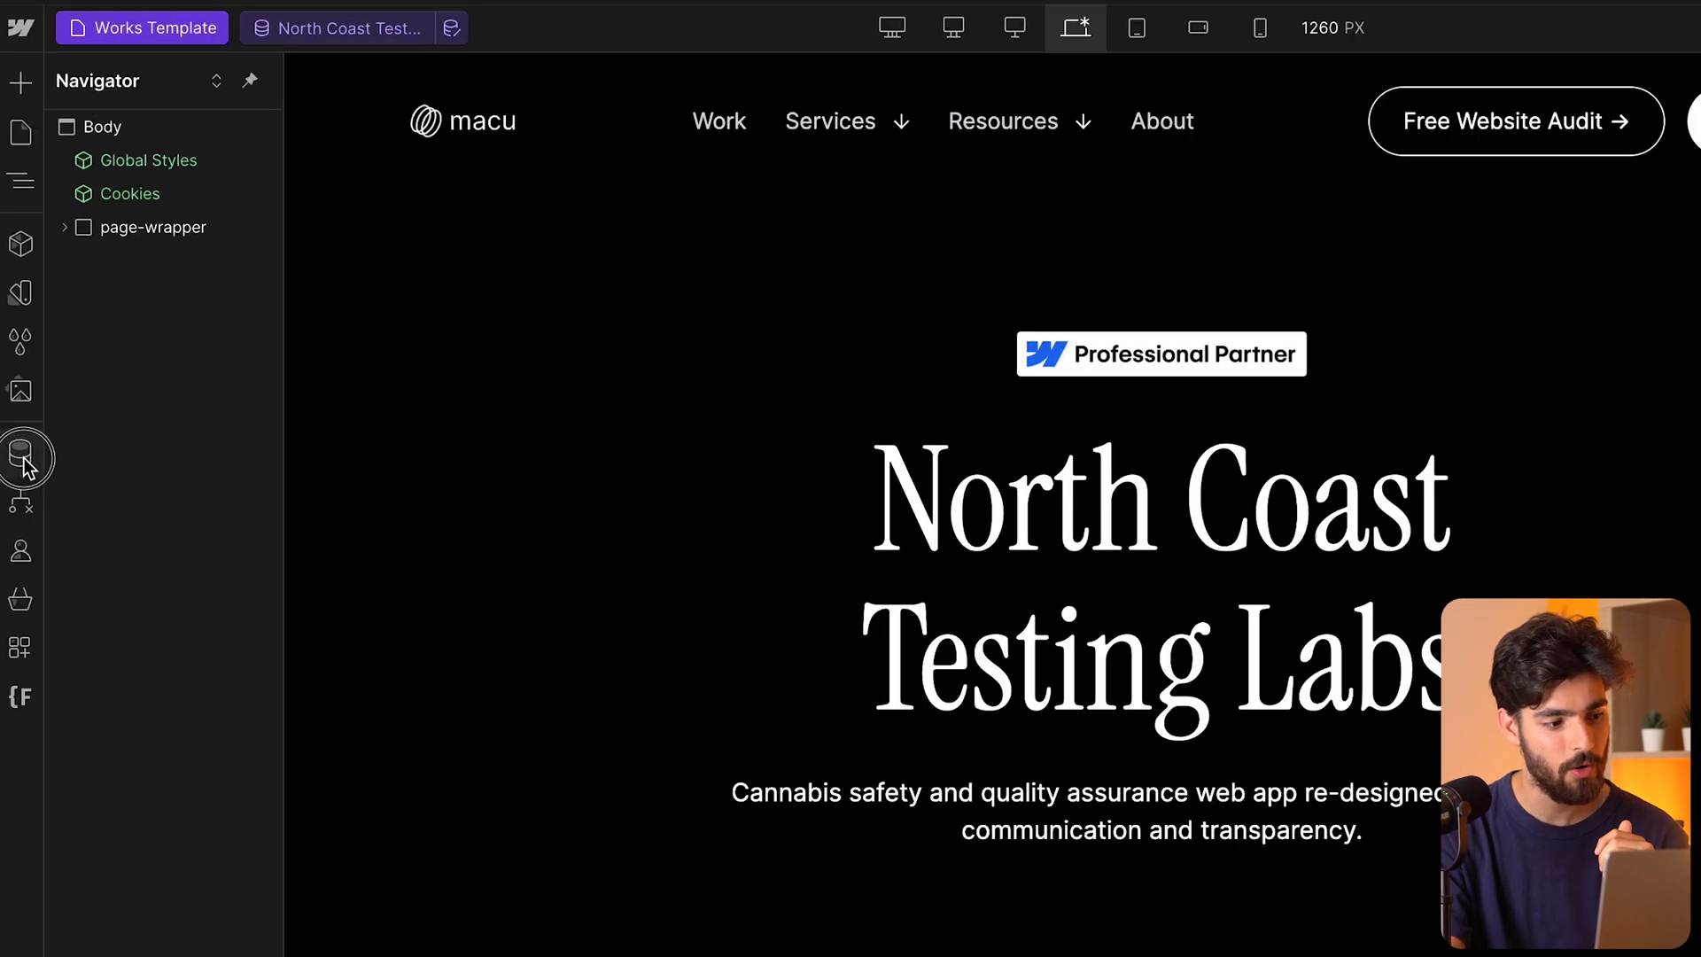
click(12, 332)
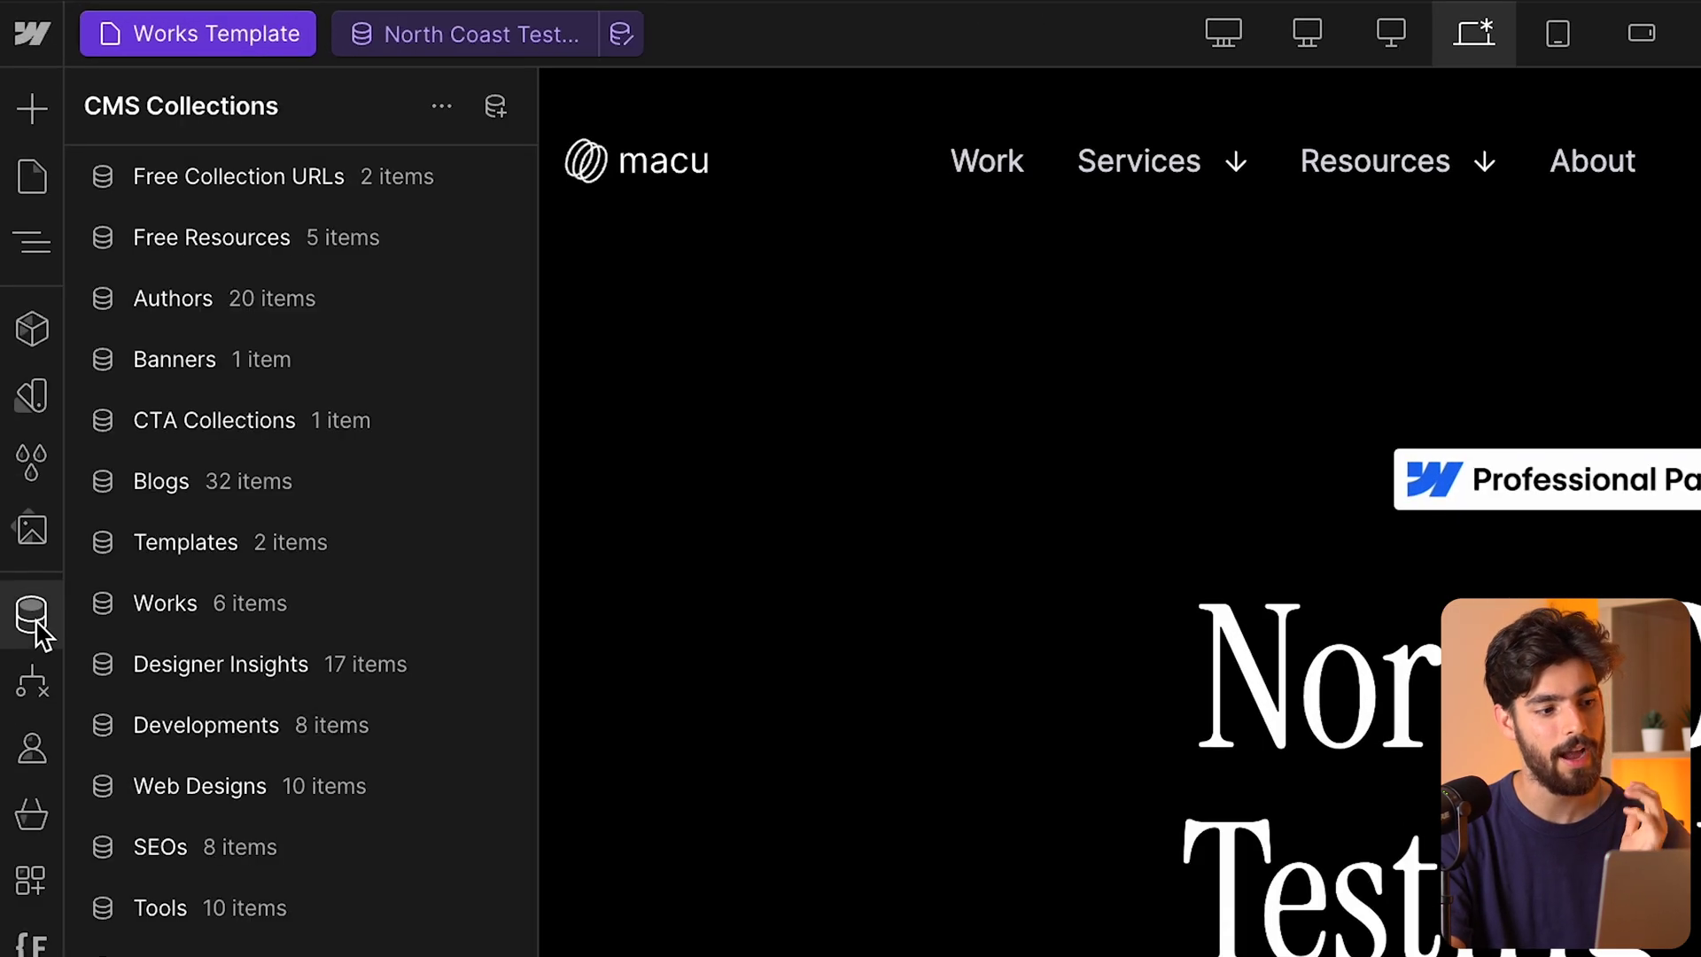
Review the North Coast Testing Labs Works item down to Large Point 3, then close the CMS panels.
click(269, 611)
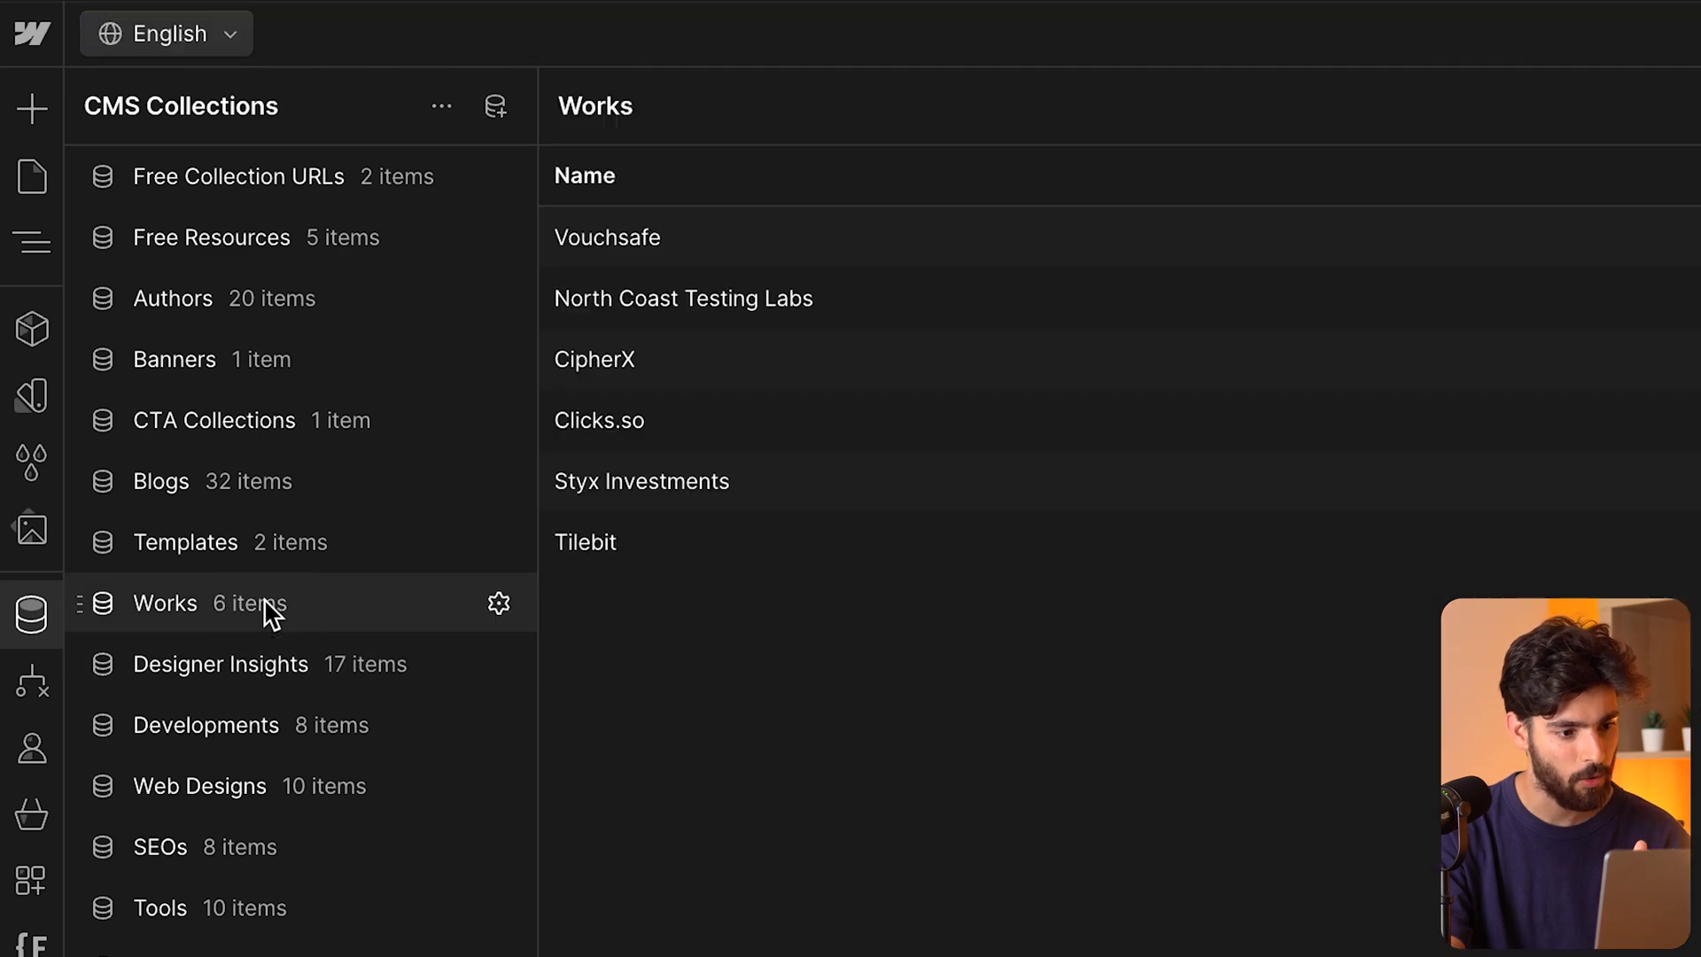
click(755, 306)
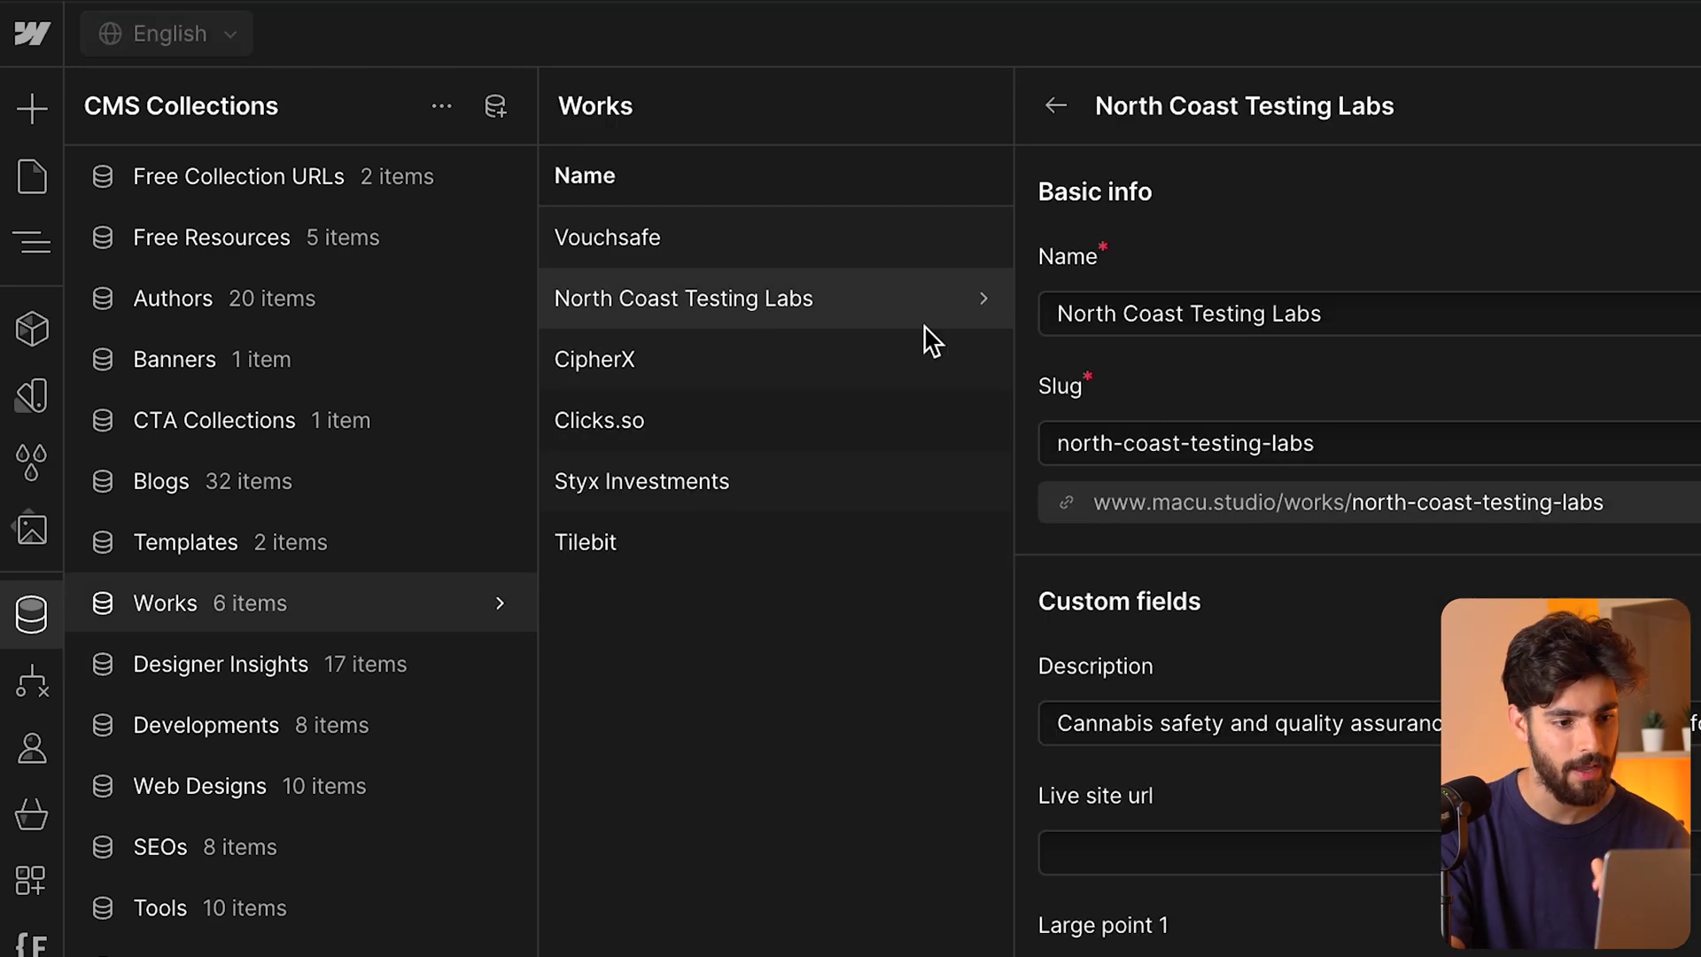
scroll(1326, 660, down, 5)
click(1327, 660)
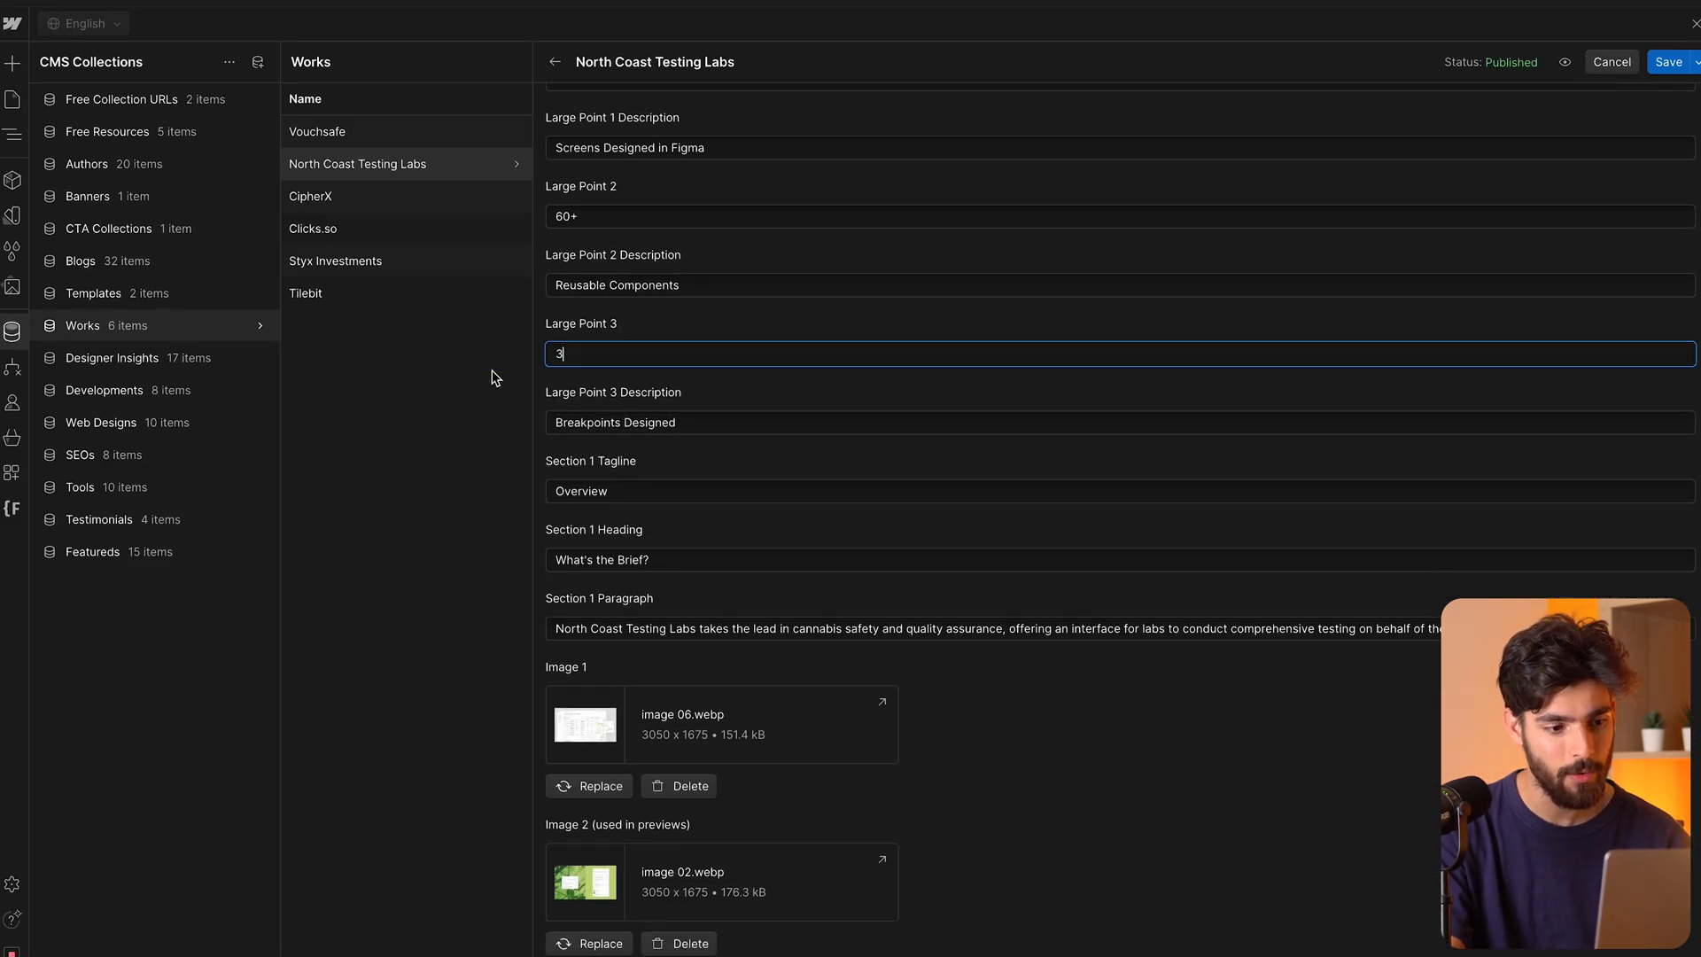
click(1693, 23)
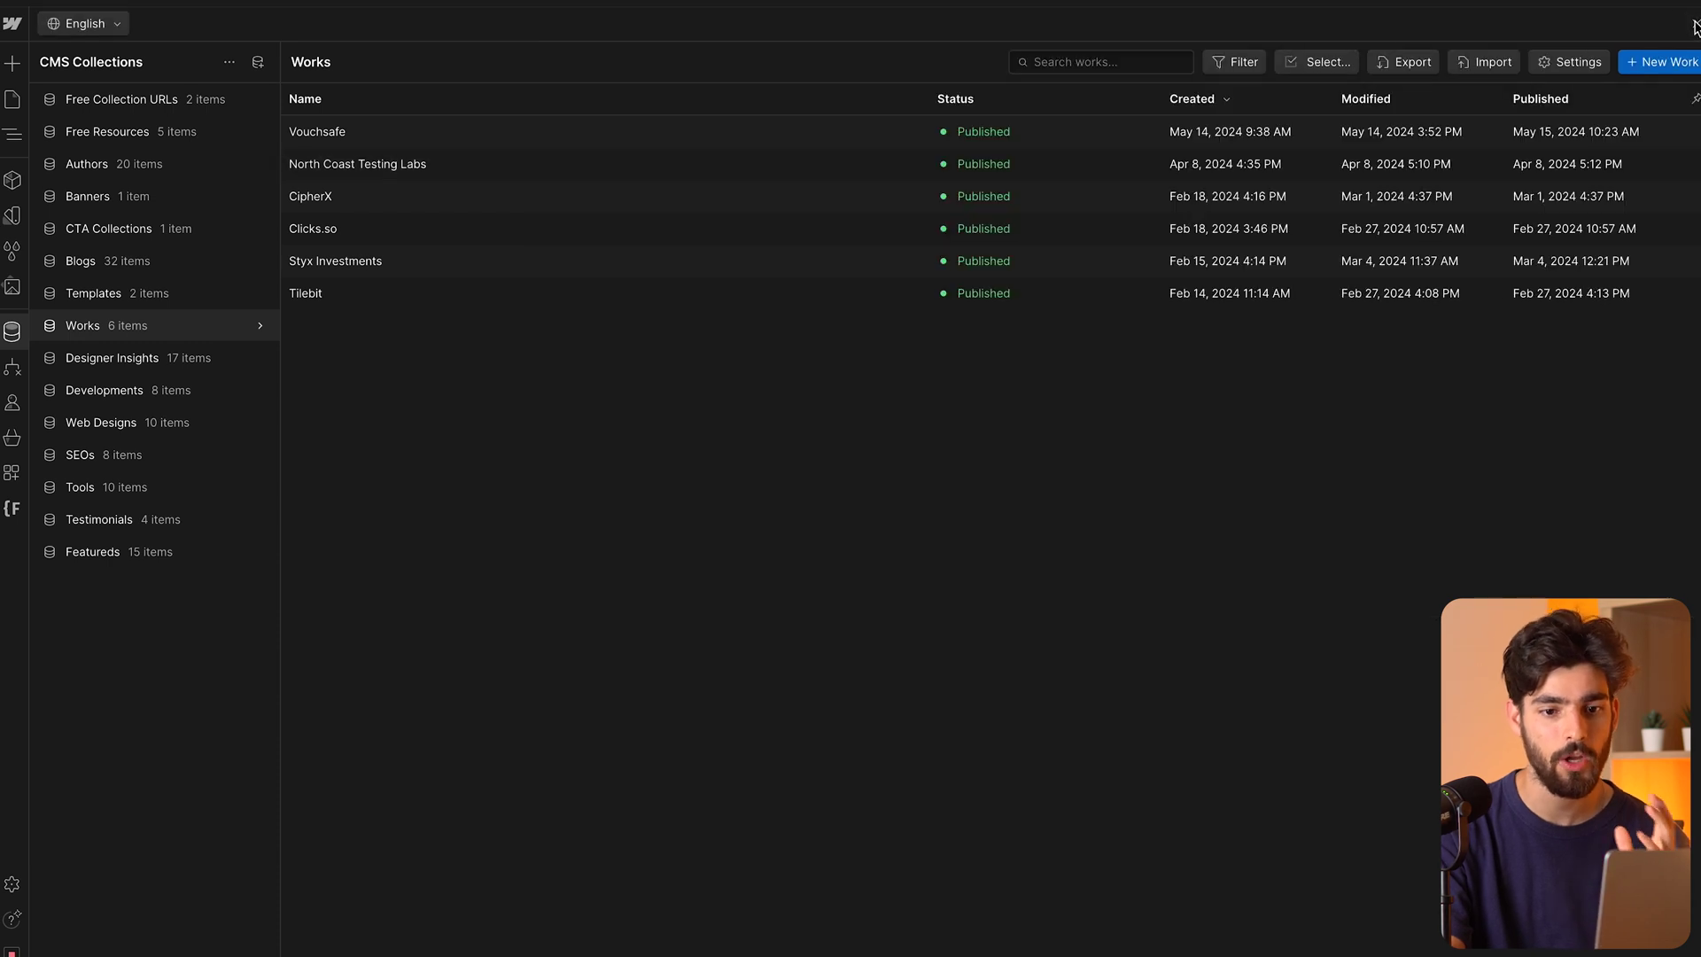
click(1693, 23)
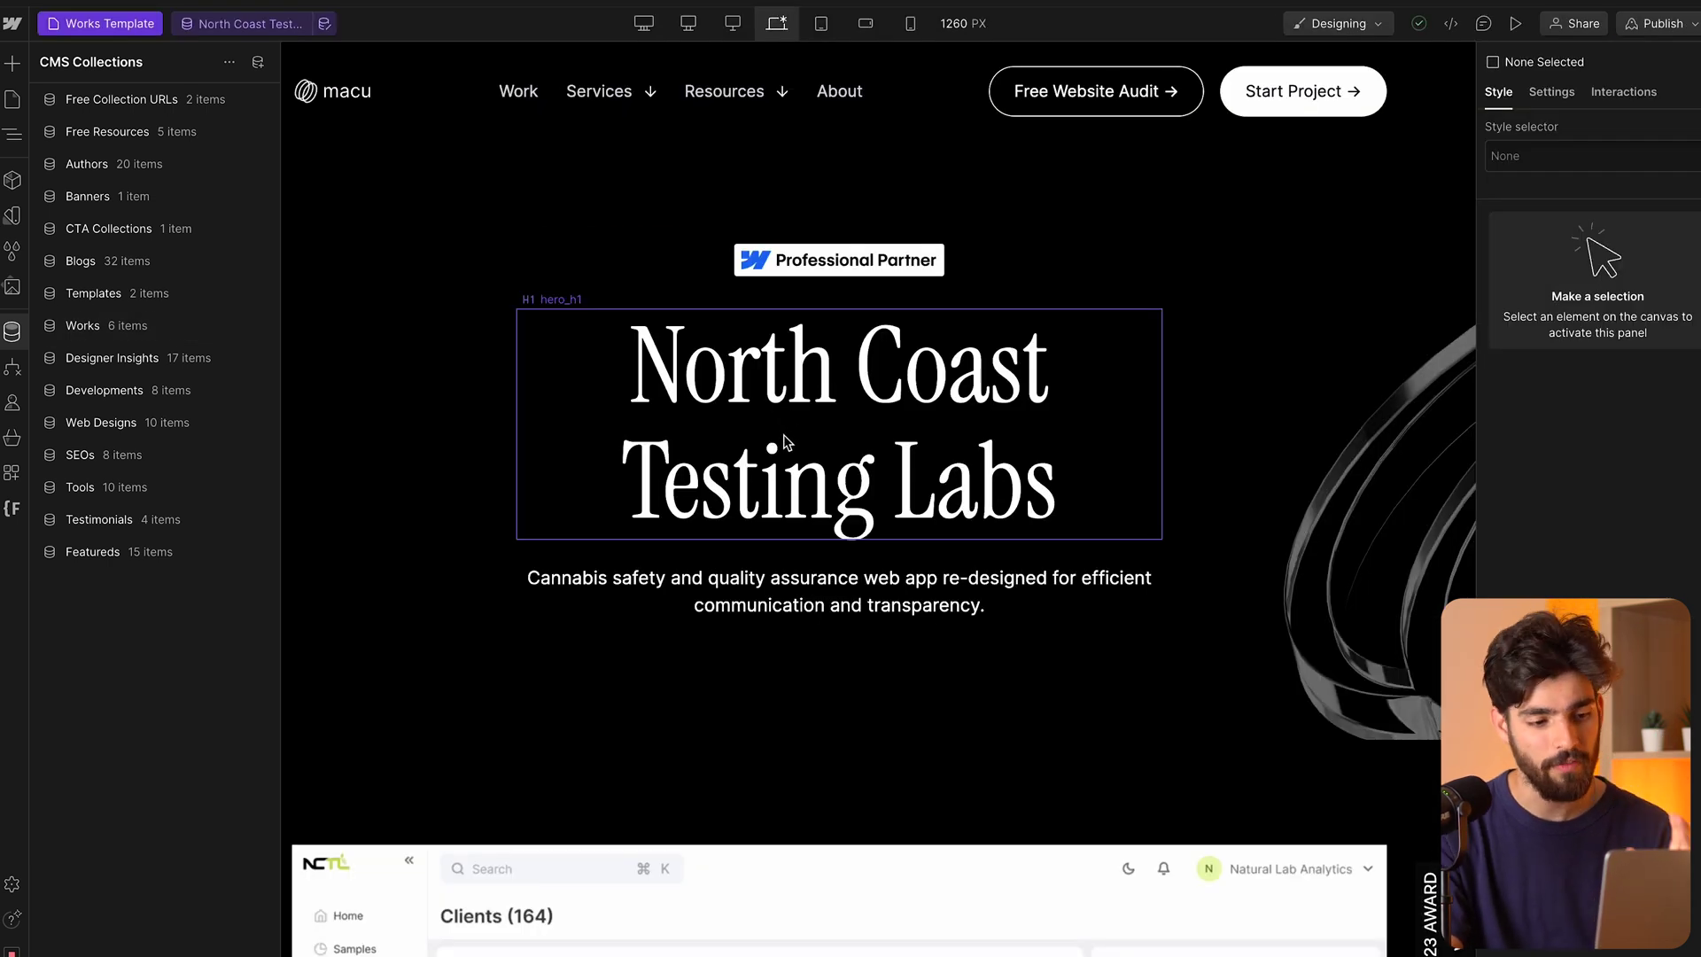
Inspect the hero heading, the hero header section, and the 60+ and Reusable Components stats.
scroll(787, 442, down, 1)
click(854, 392)
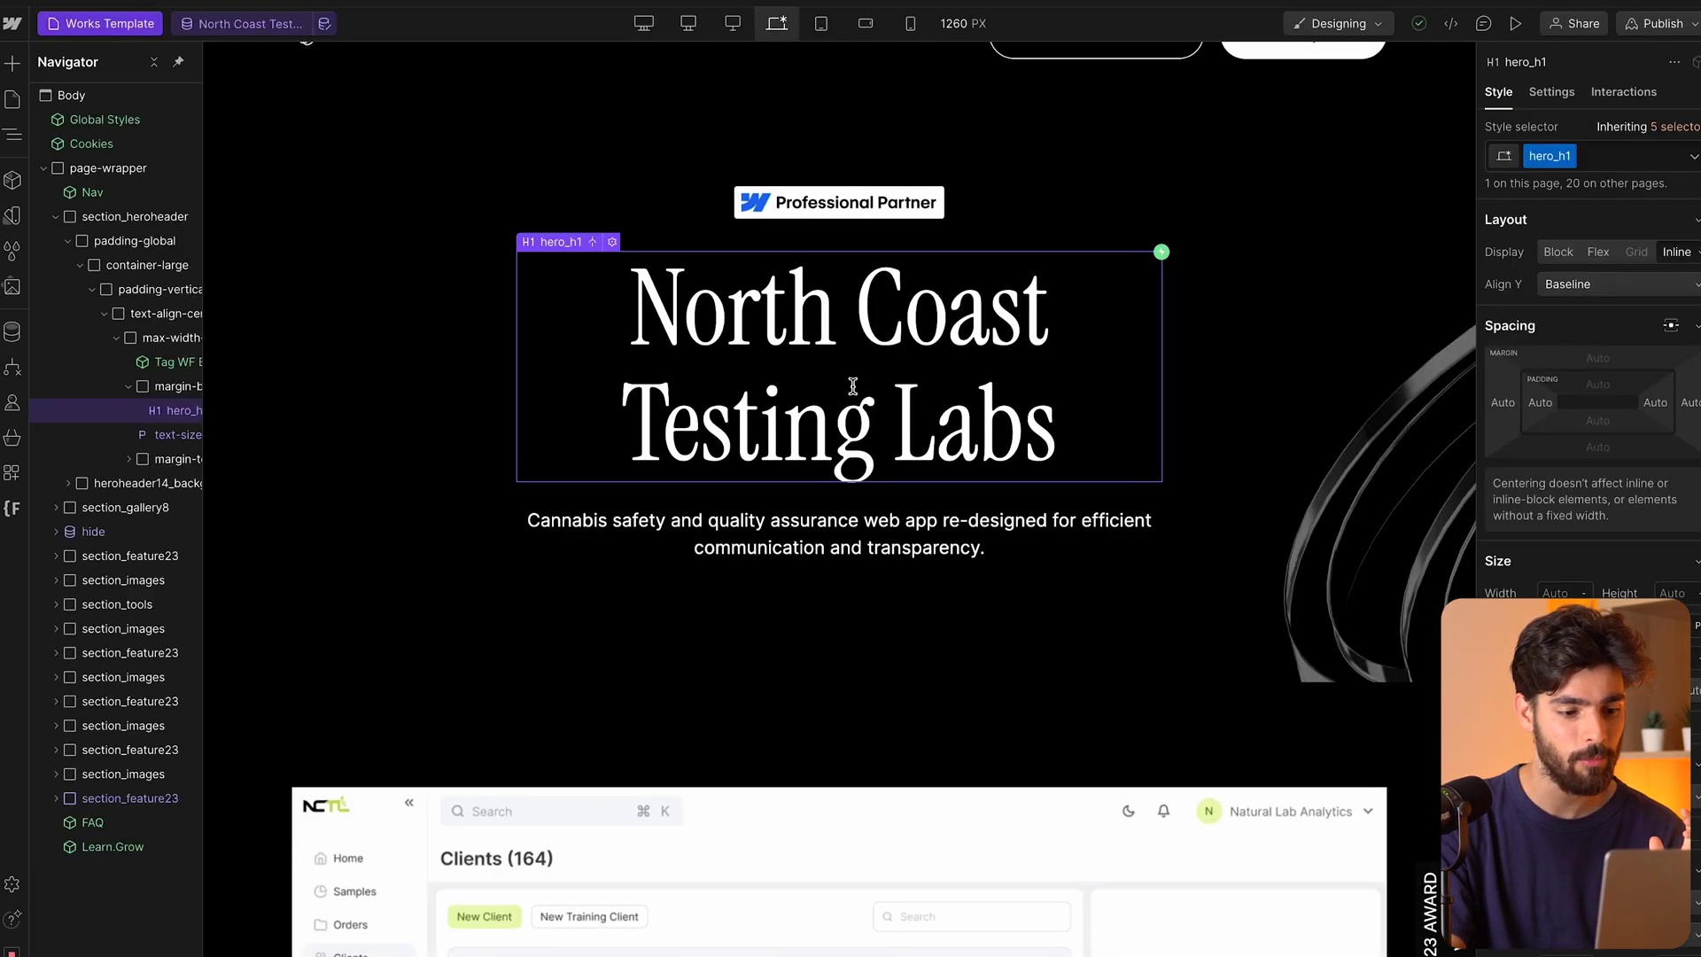
click(410, 536)
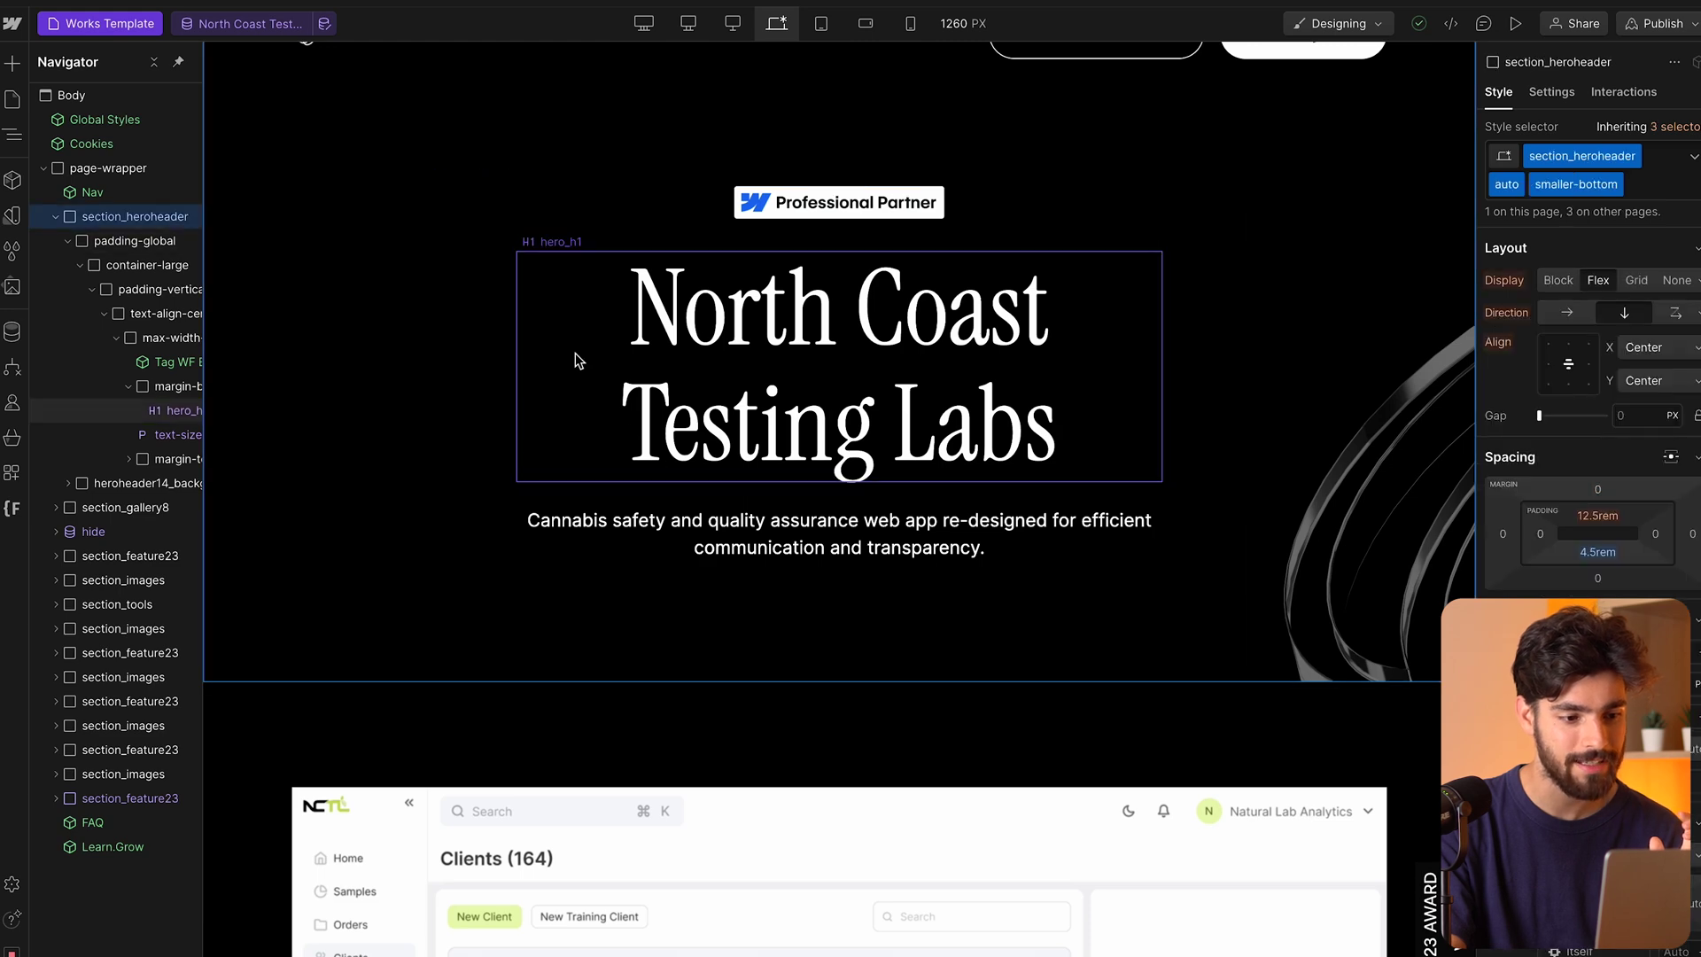
scroll(692, 359, down, 20)
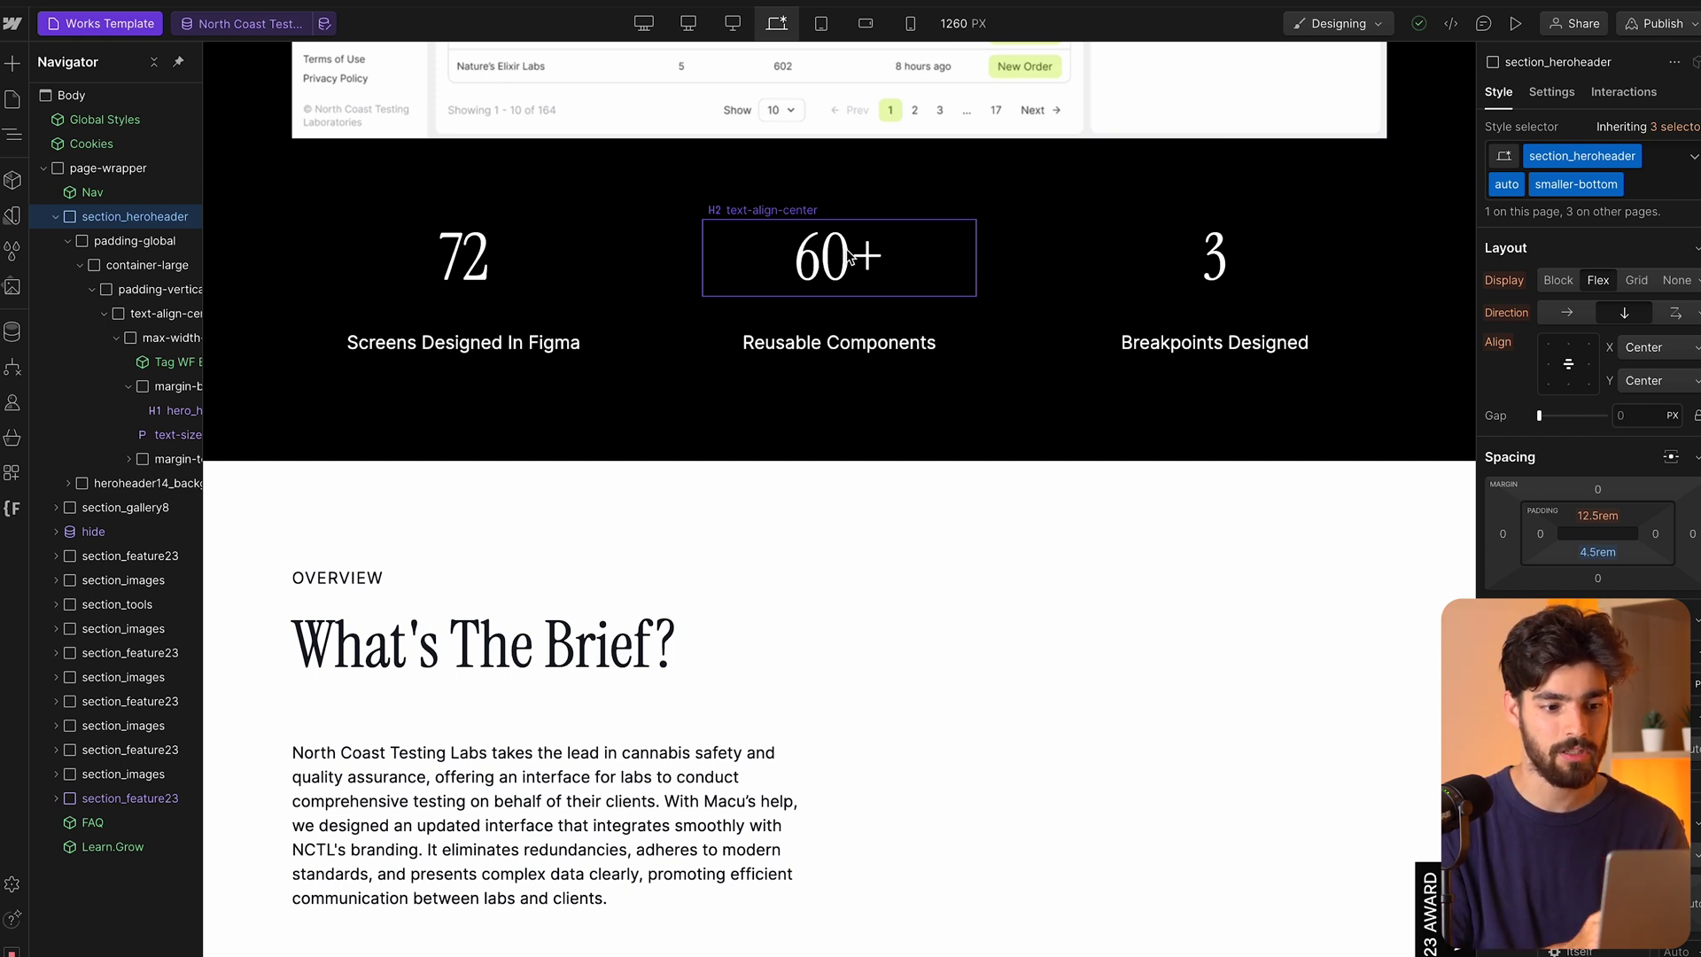
click(847, 261)
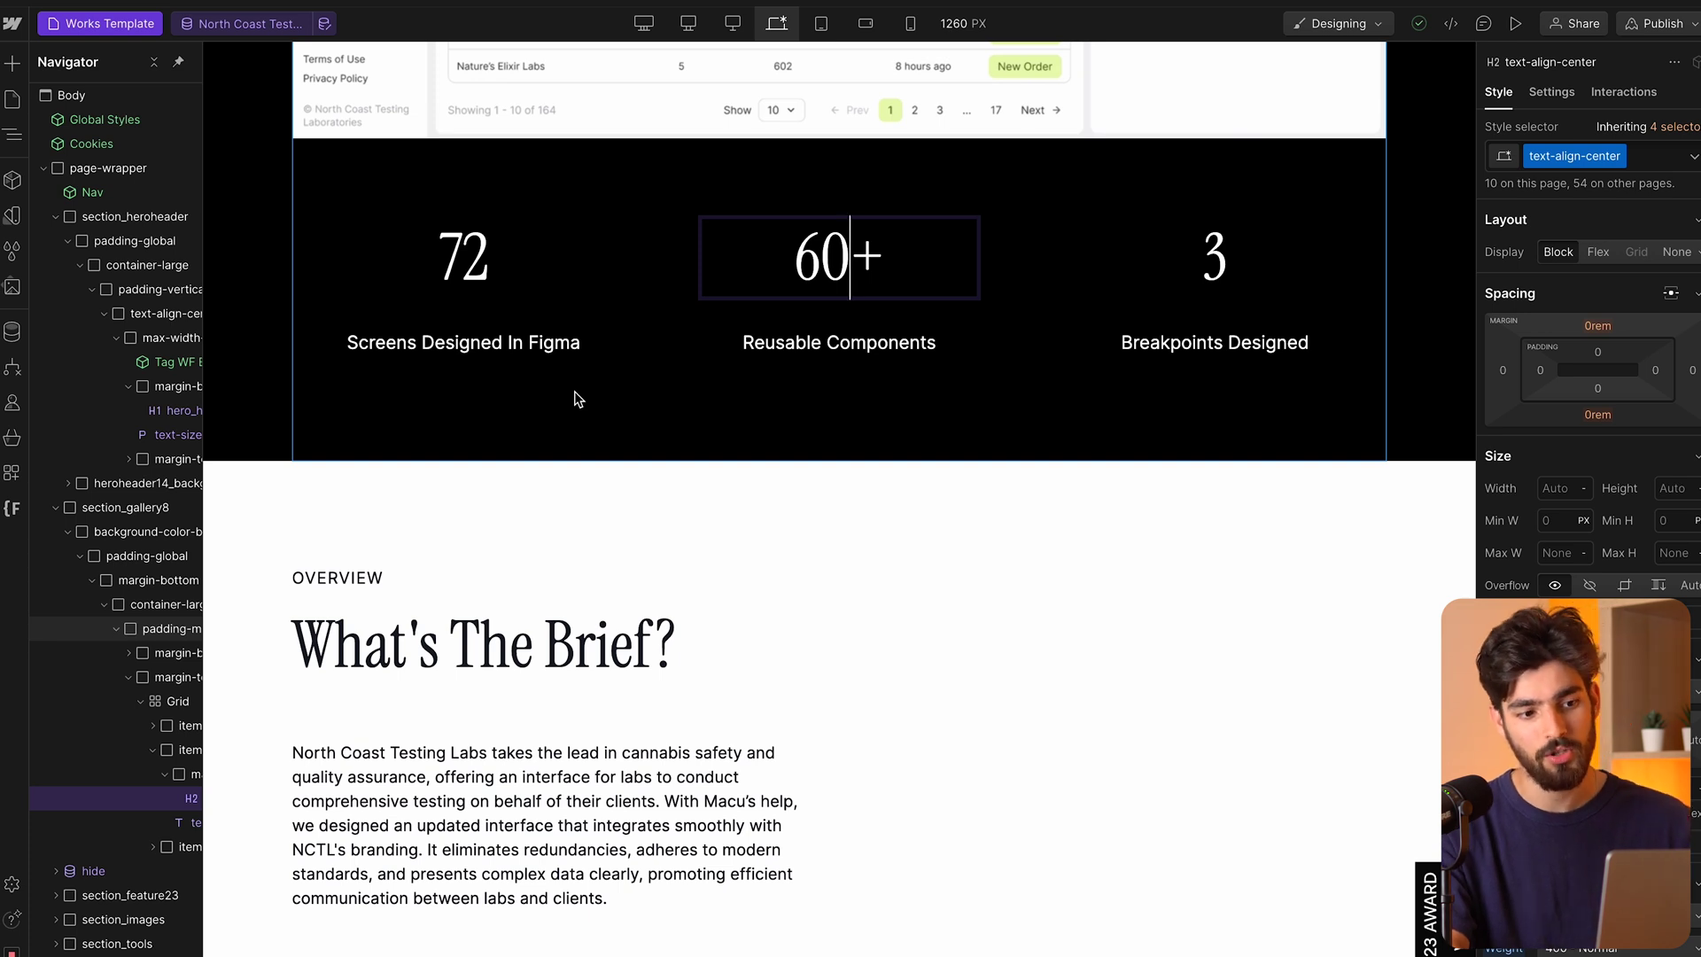
click(918, 353)
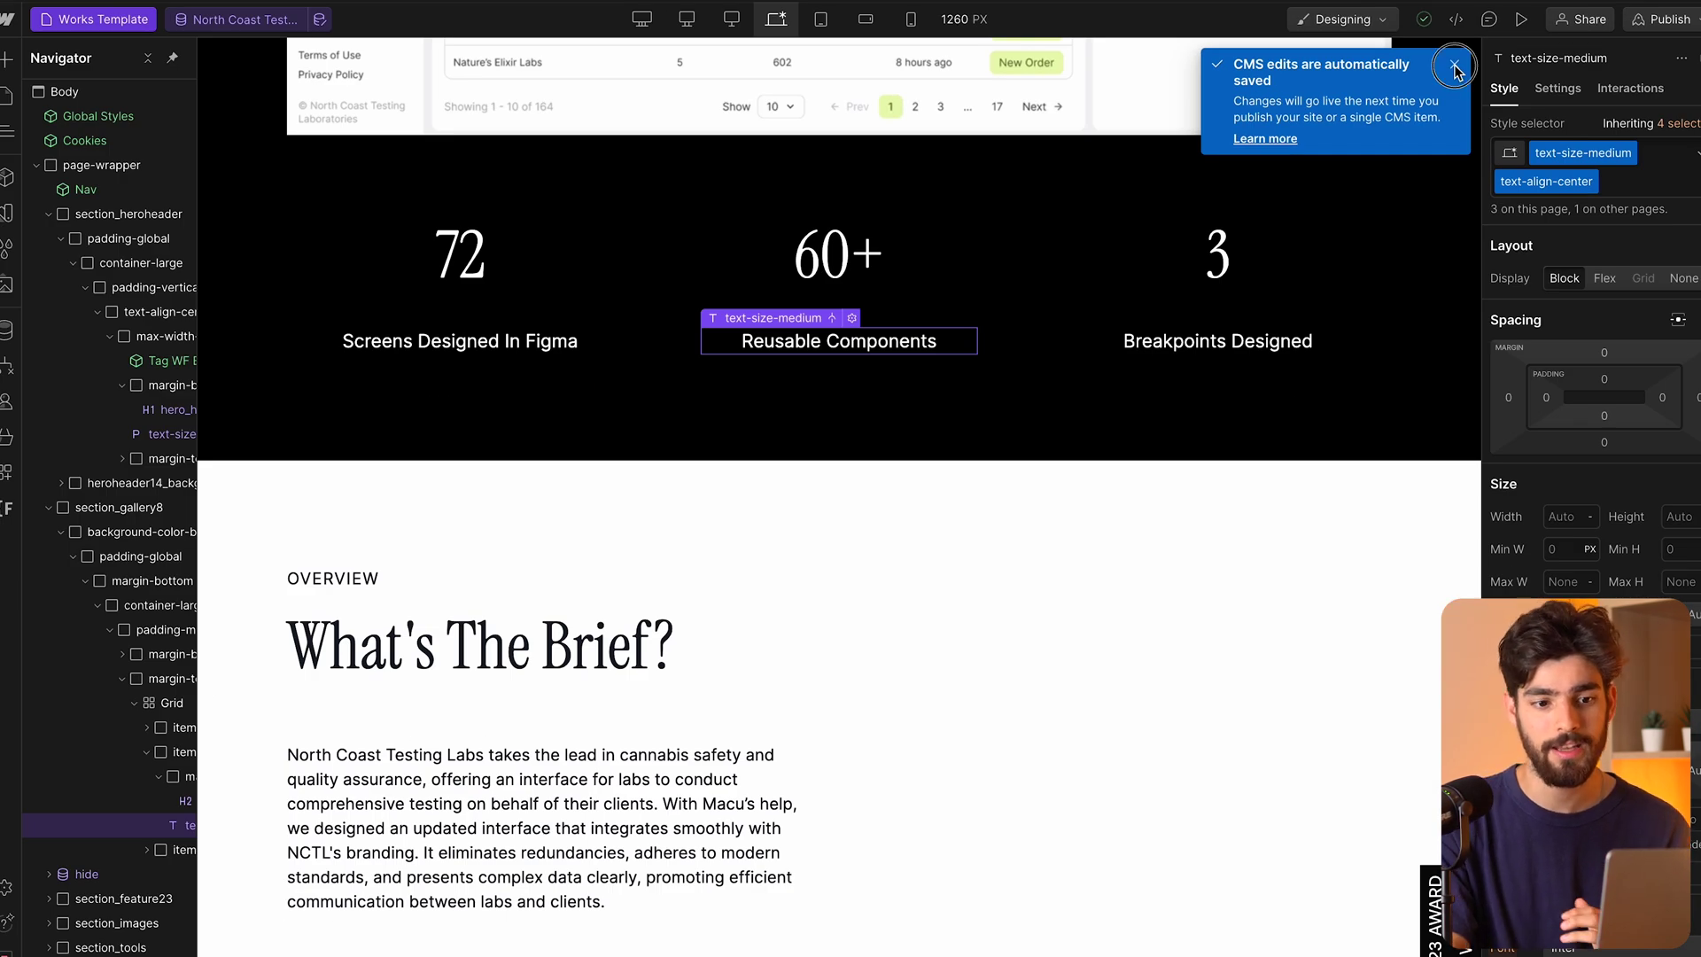
Dismiss the auto-save notice, select Breakpoints Designed, and preview the live macu.studio site.
click(1454, 67)
click(1205, 344)
click(1201, 344)
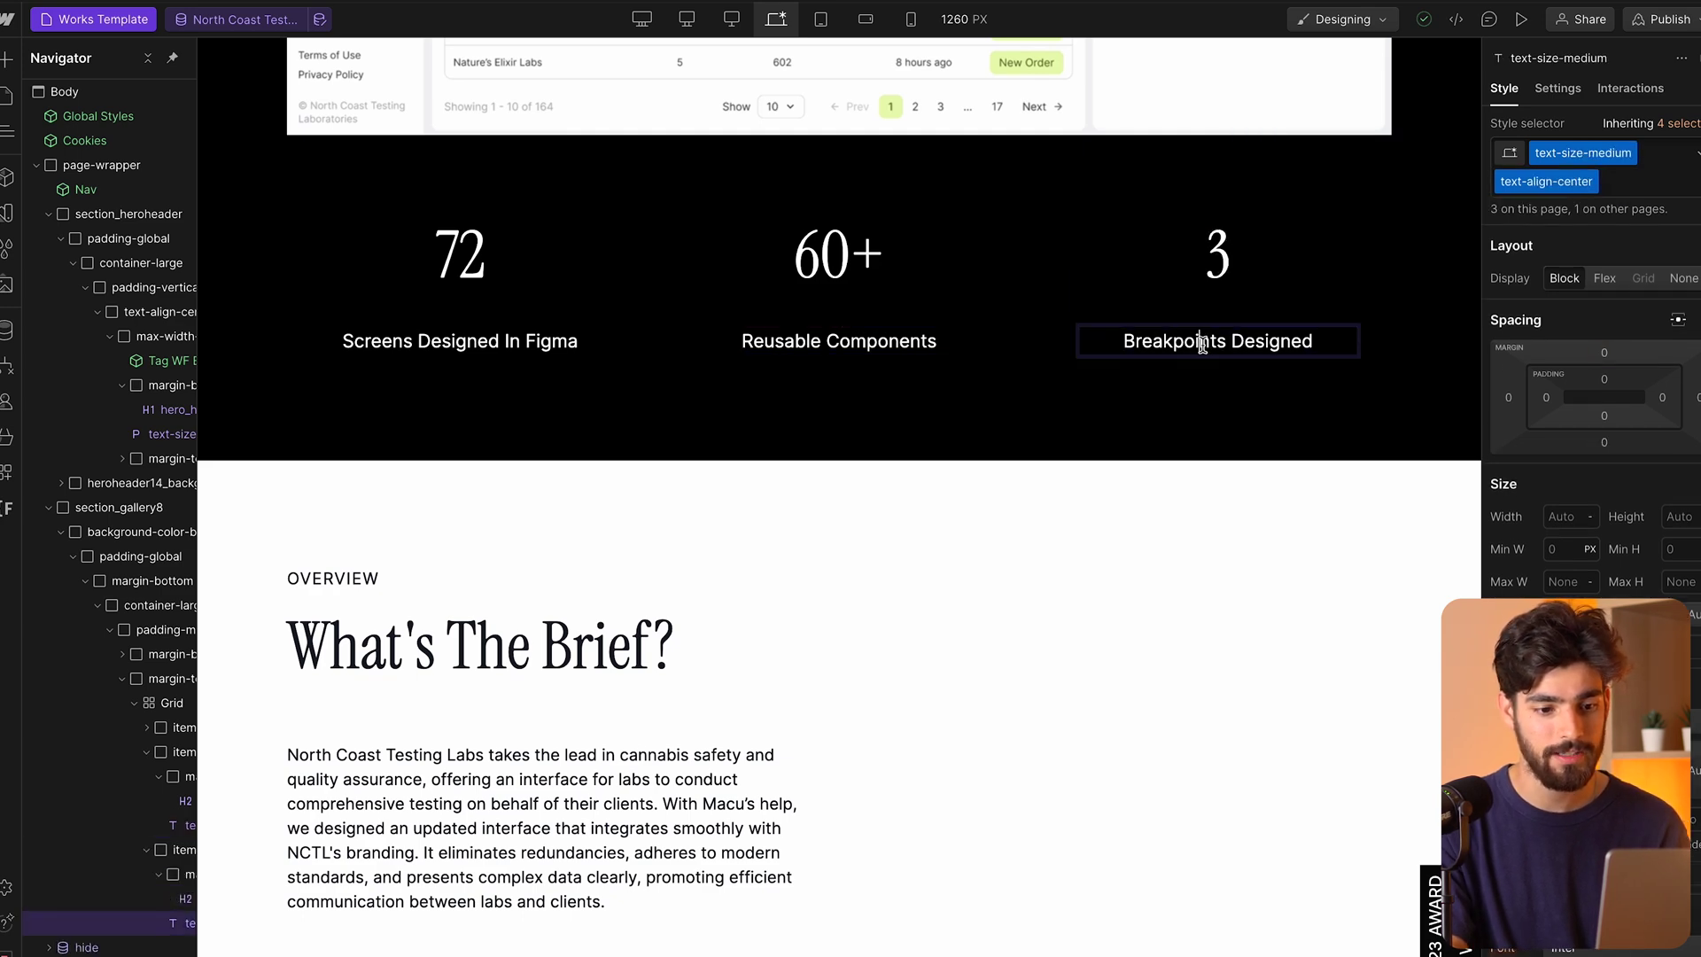
click(1661, 18)
click(1453, 202)
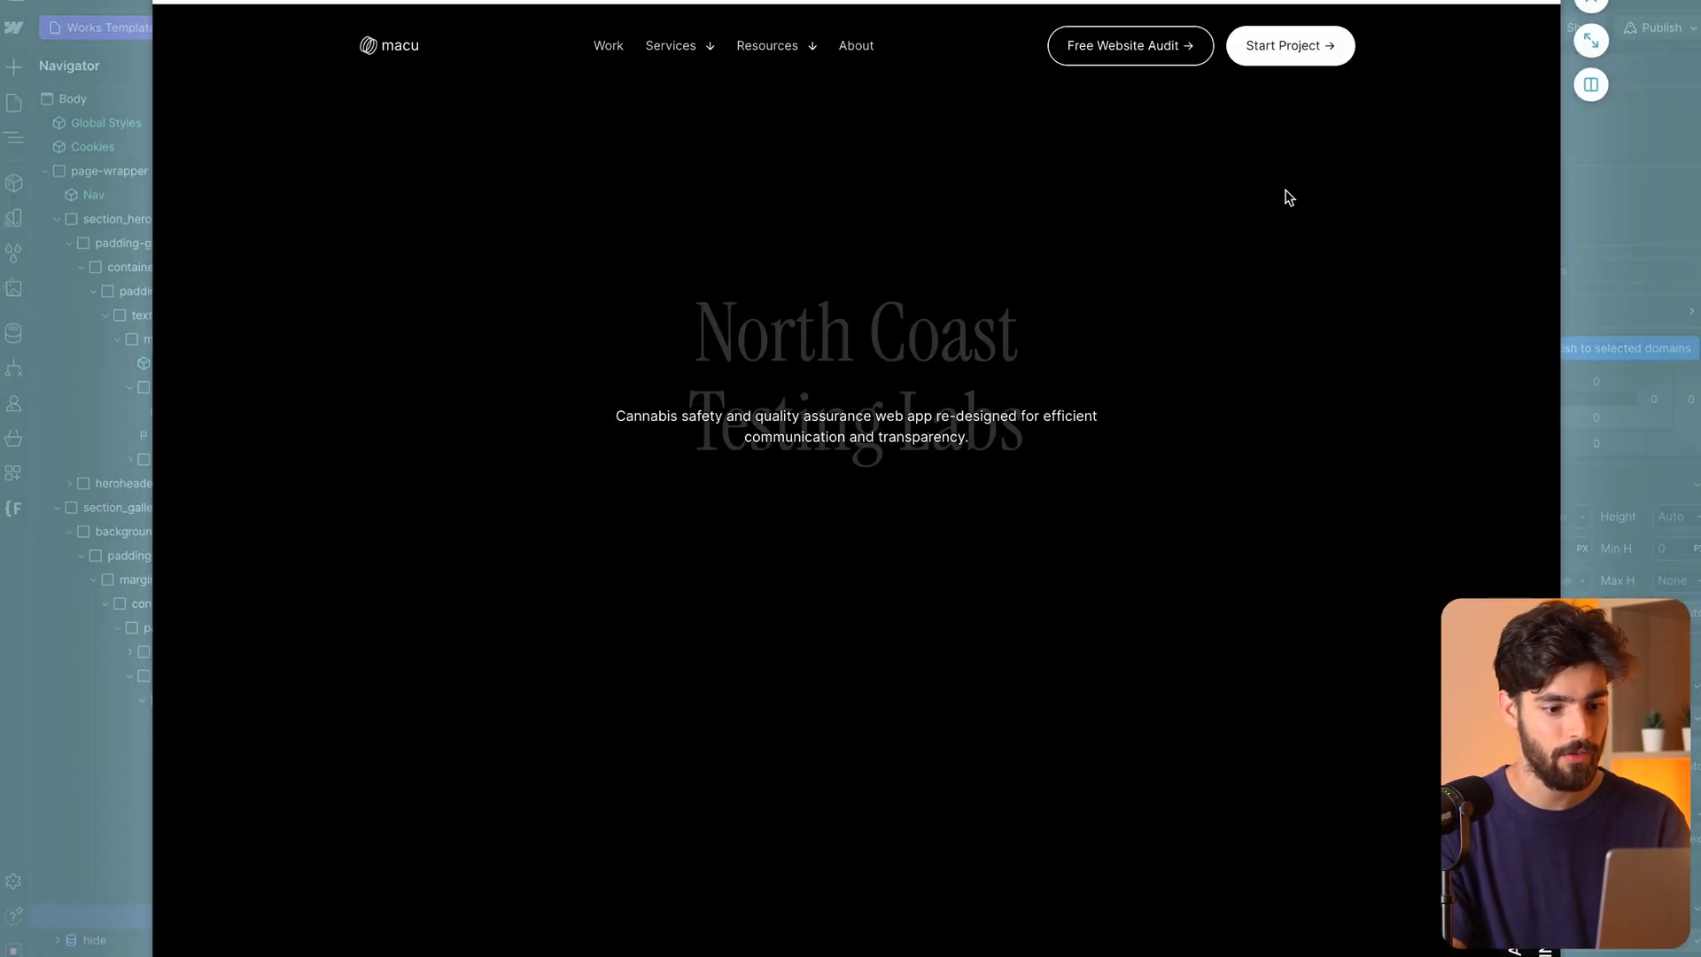
Leave the live preview and edit the 60+ stat heading in place to read 60-.
scroll(966, 588, down, 10)
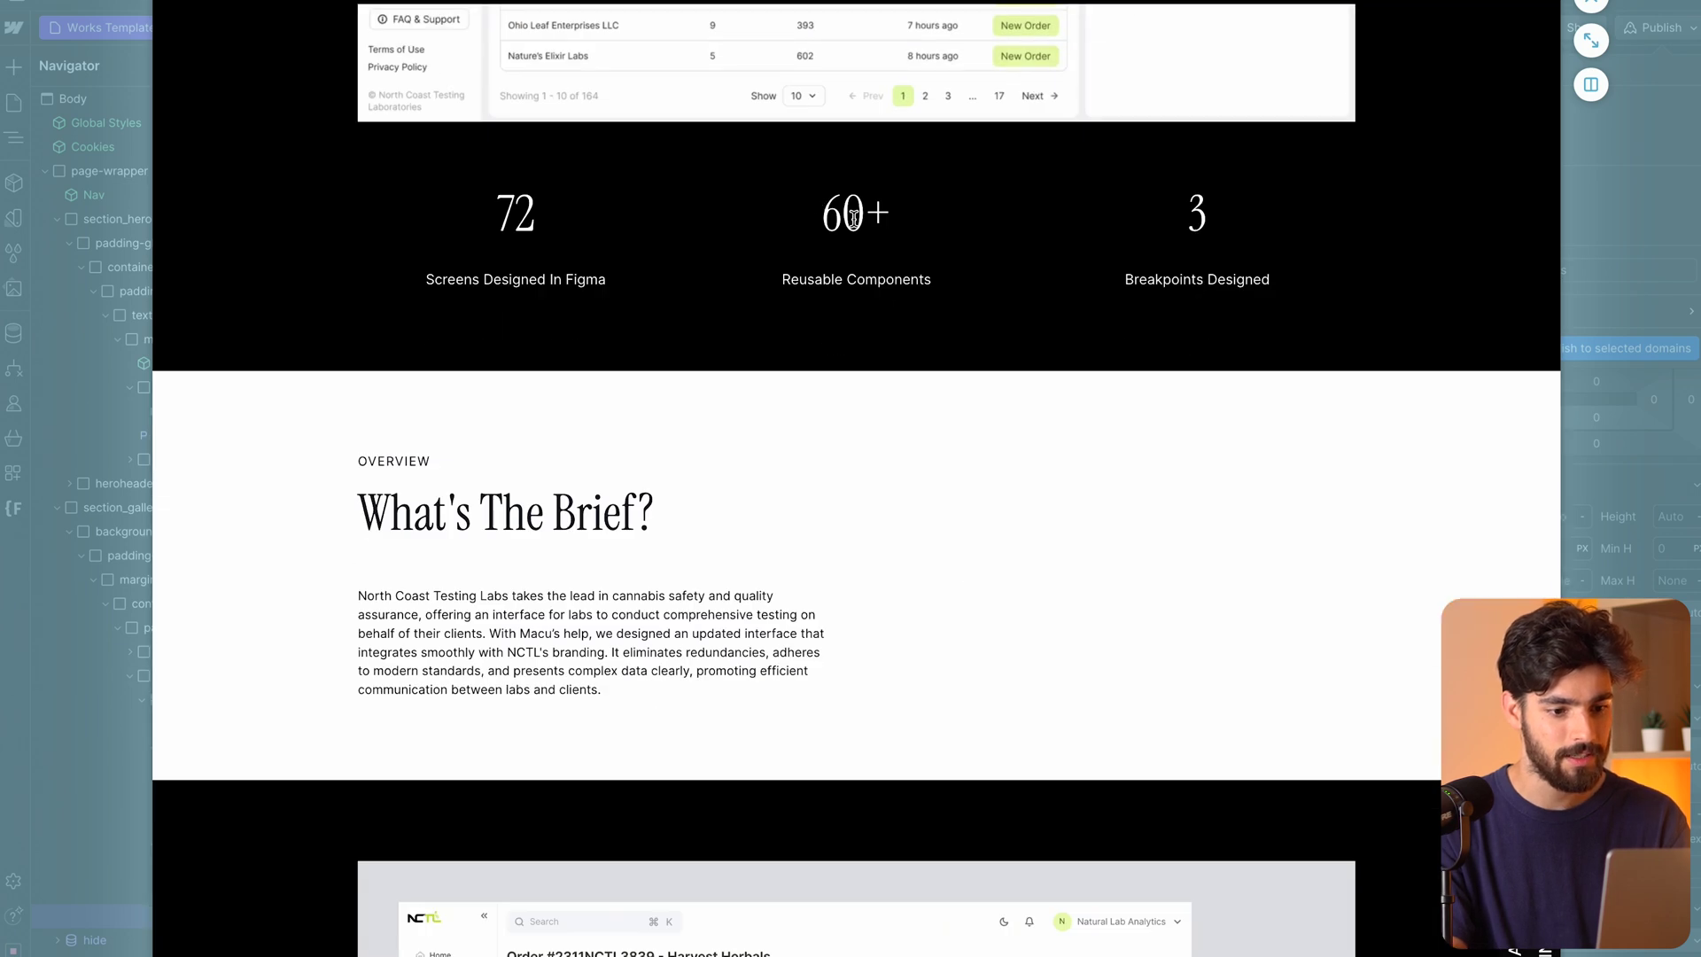
key(Escape)
click(829, 264)
double_click(829, 264)
click(883, 254)
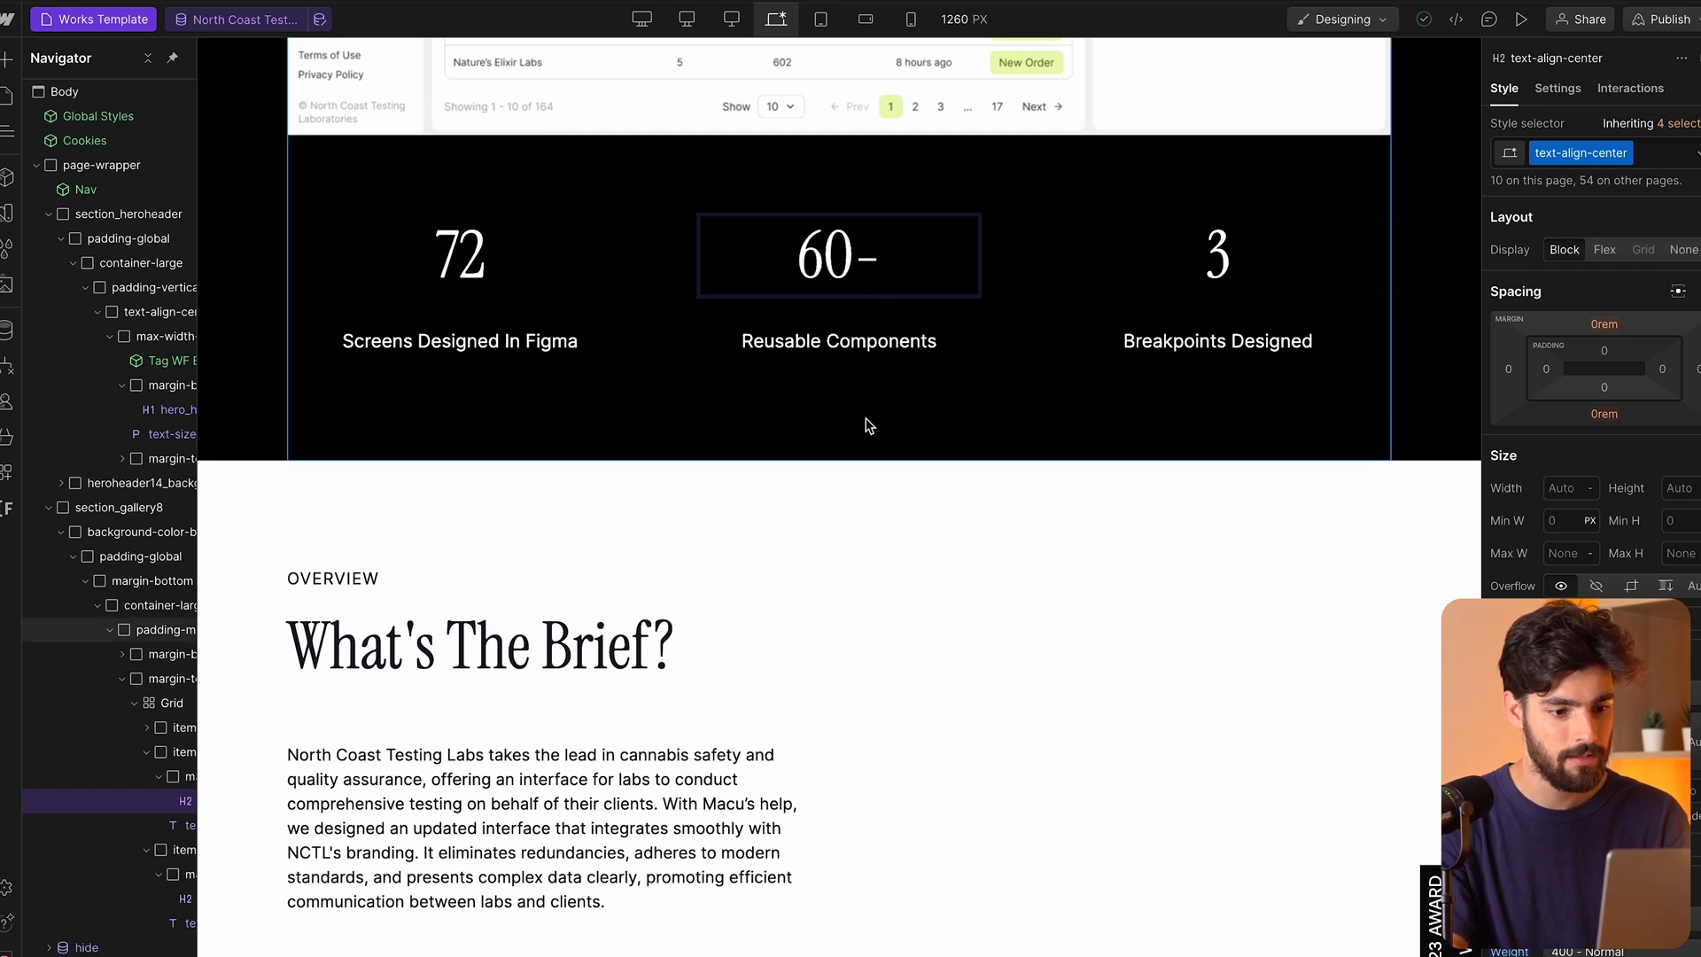
Publish the site to its selected domains with the stat reading 60-.
key(Escape)
click(904, 442)
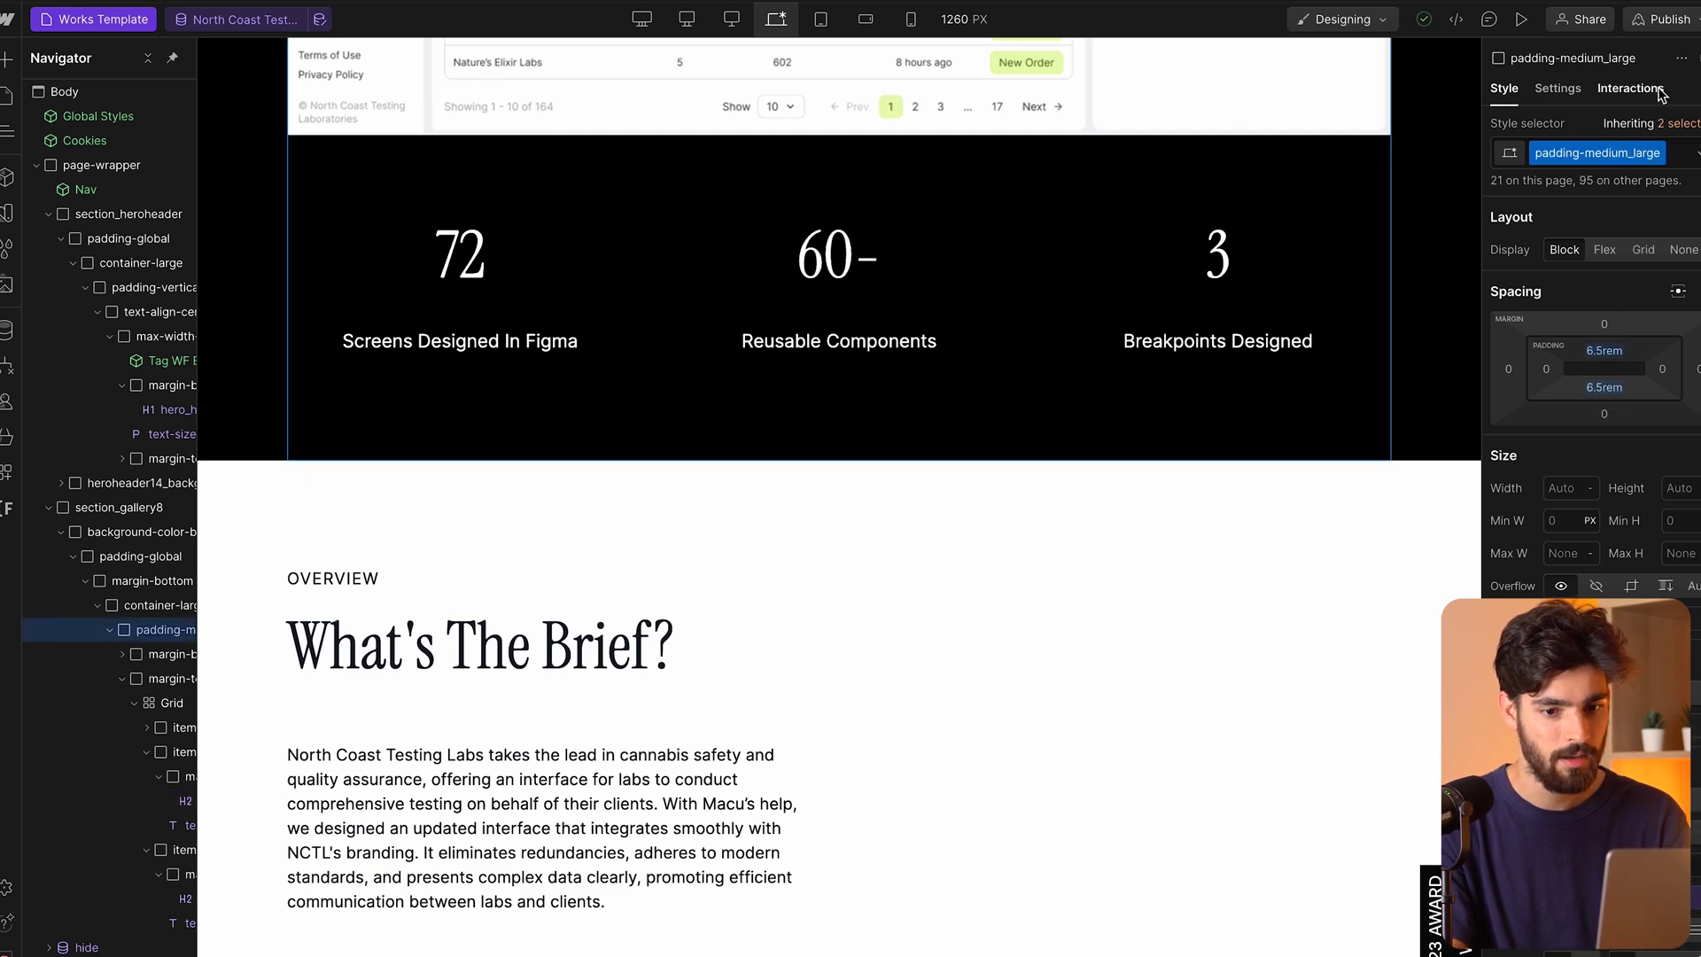
click(1671, 20)
click(1573, 356)
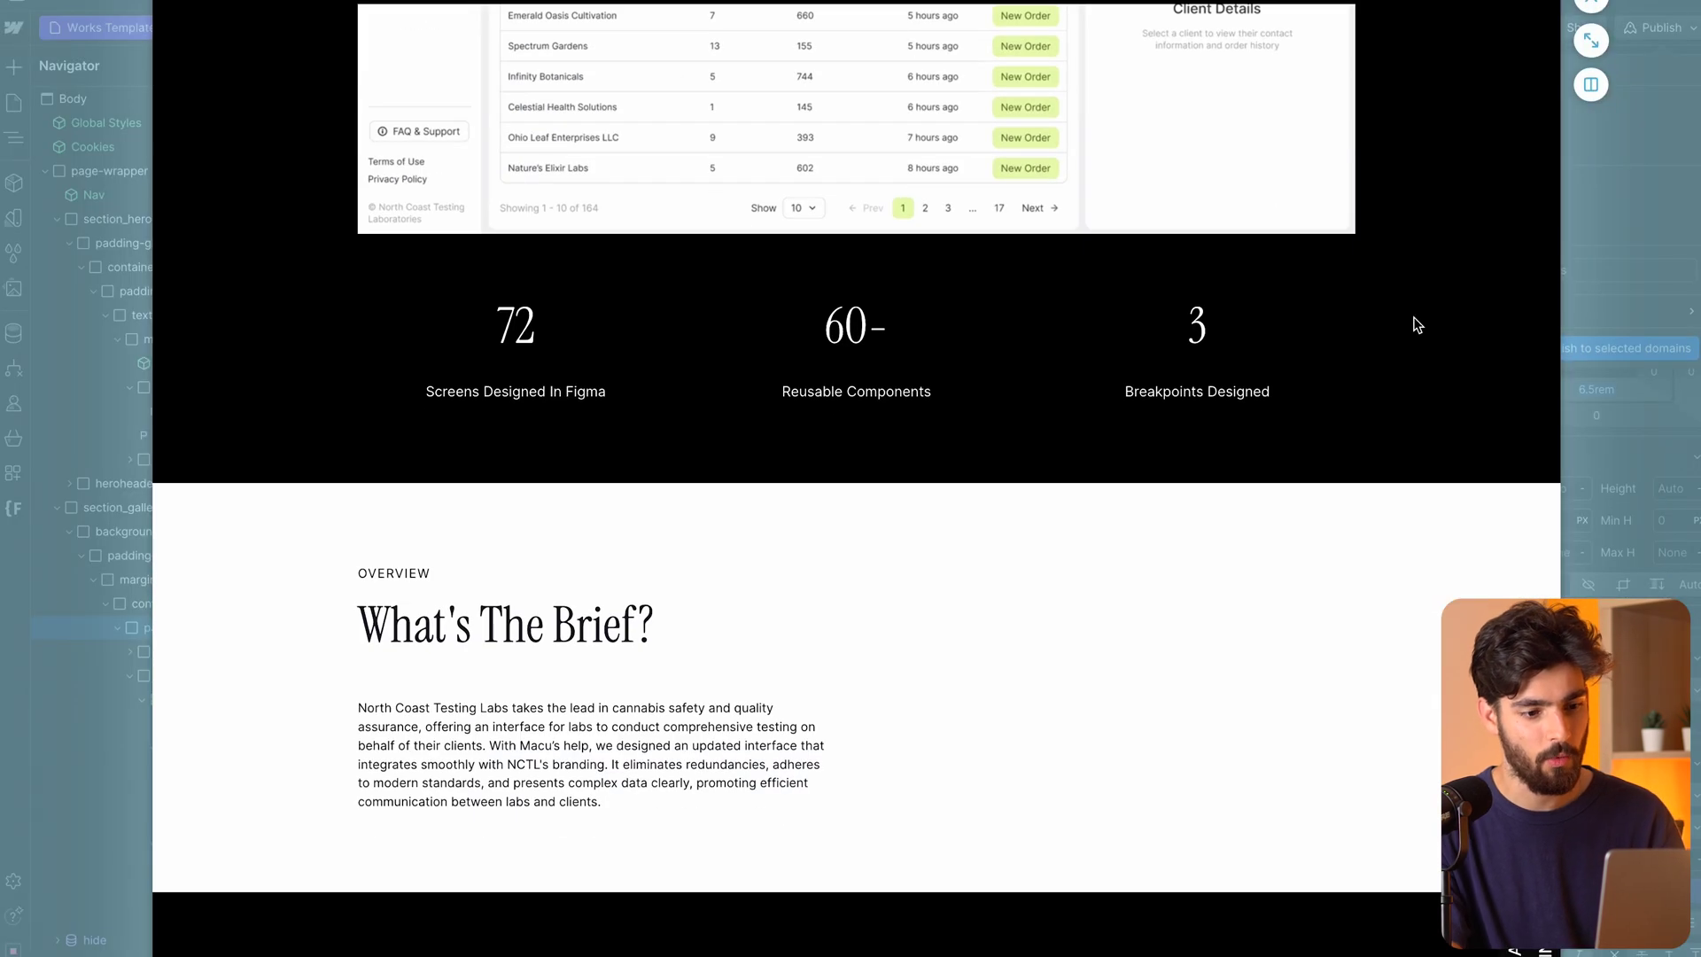
drag(938, 338, 871, 372)
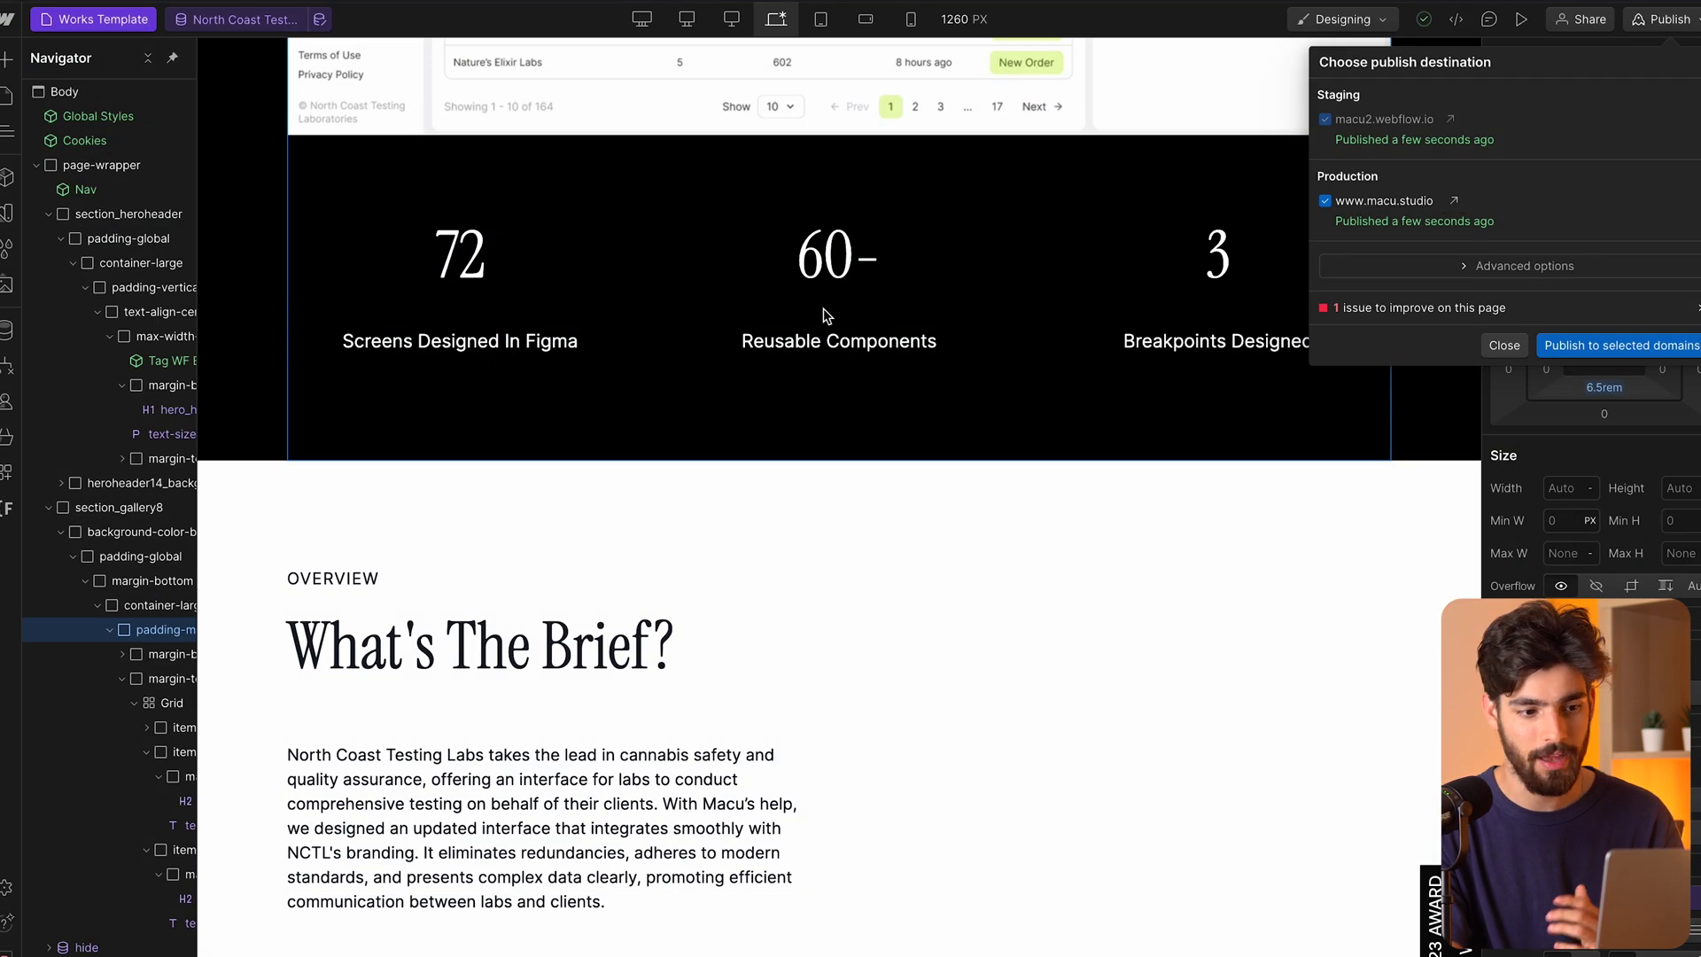
Change the stat heading from 60- back to 60+ and scroll the page.
click(827, 316)
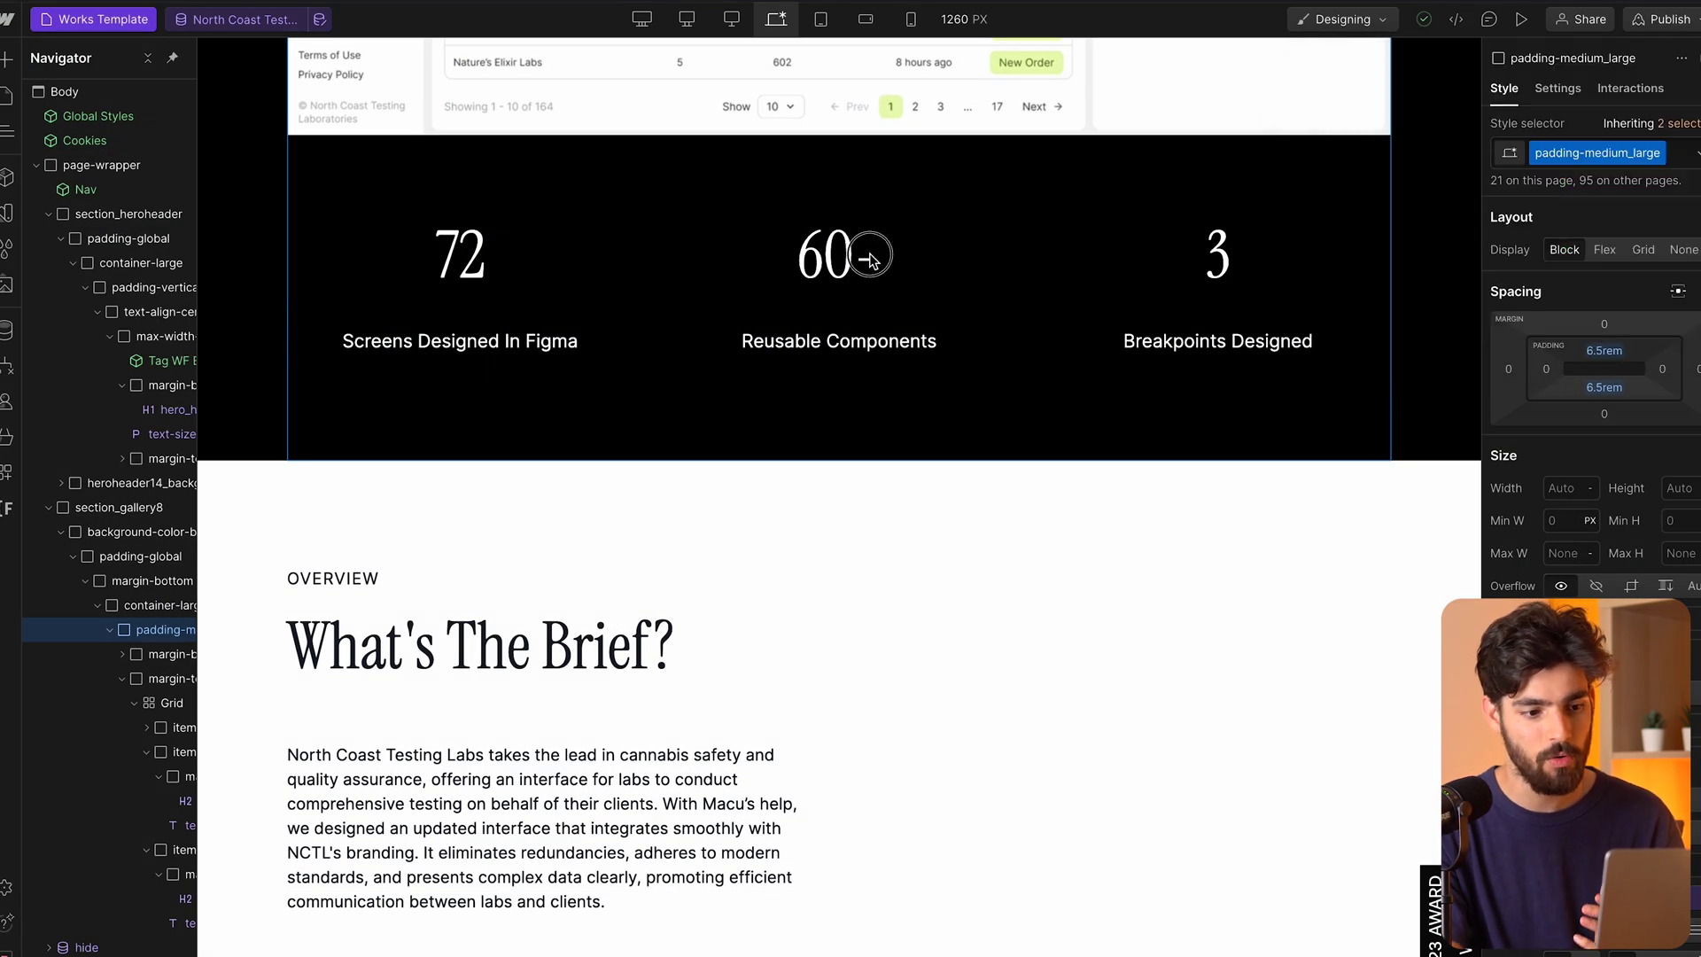
double_click(857, 263)
text(+)
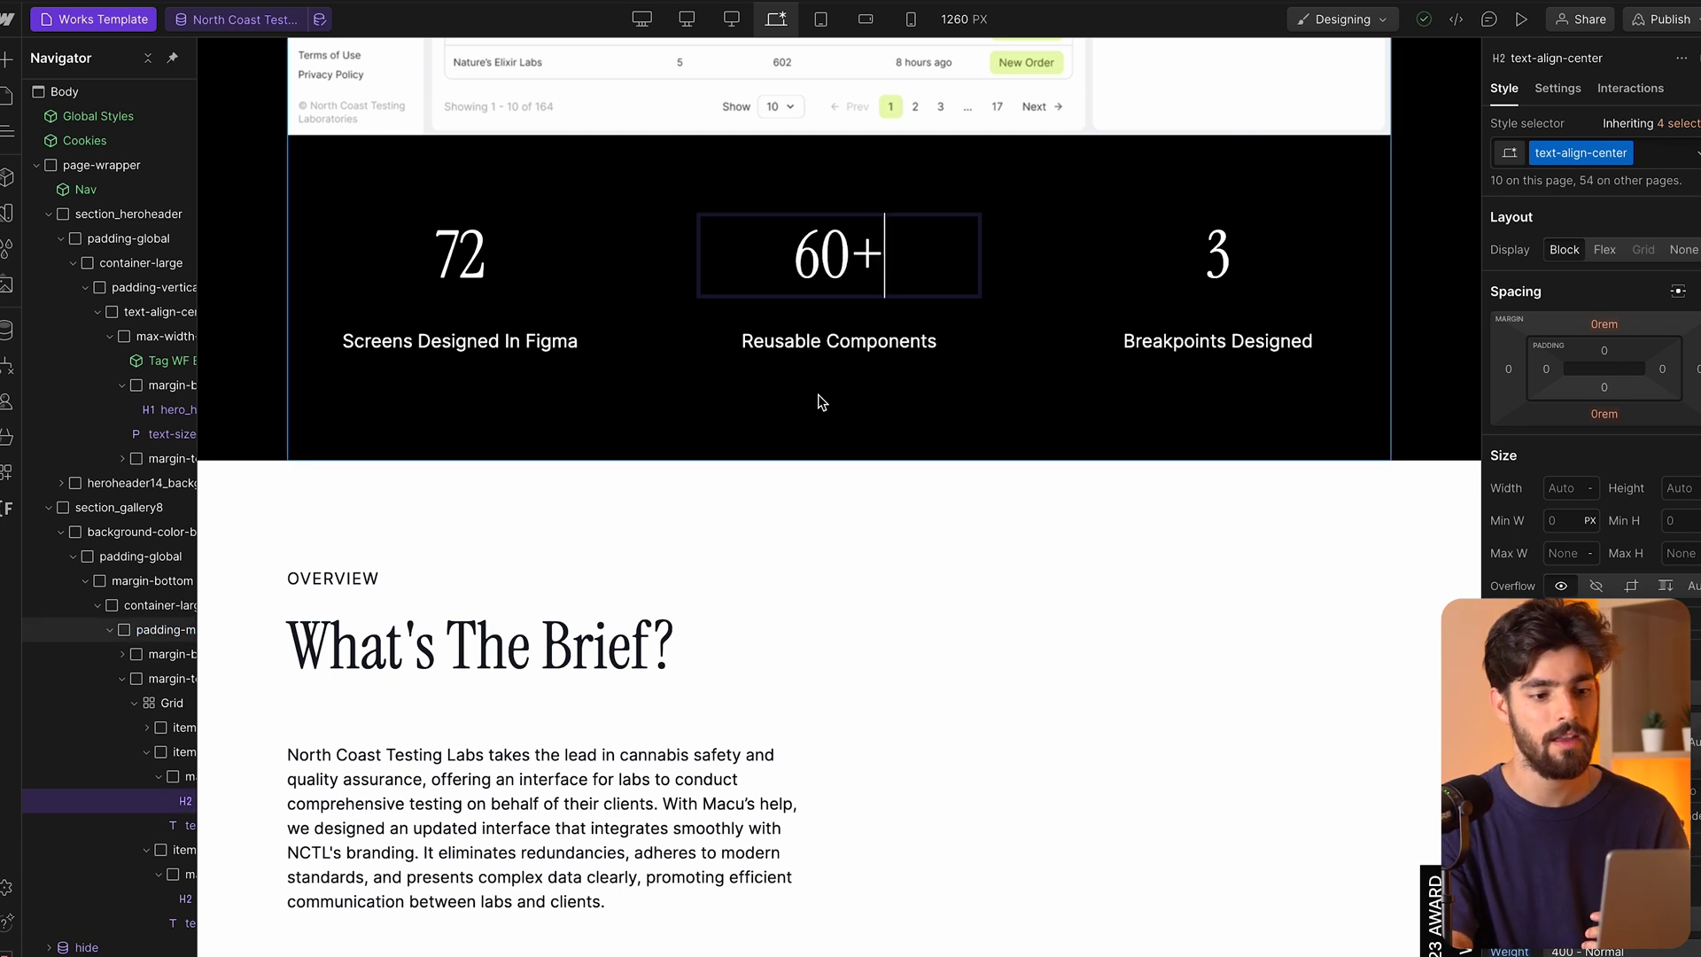
key(Escape)
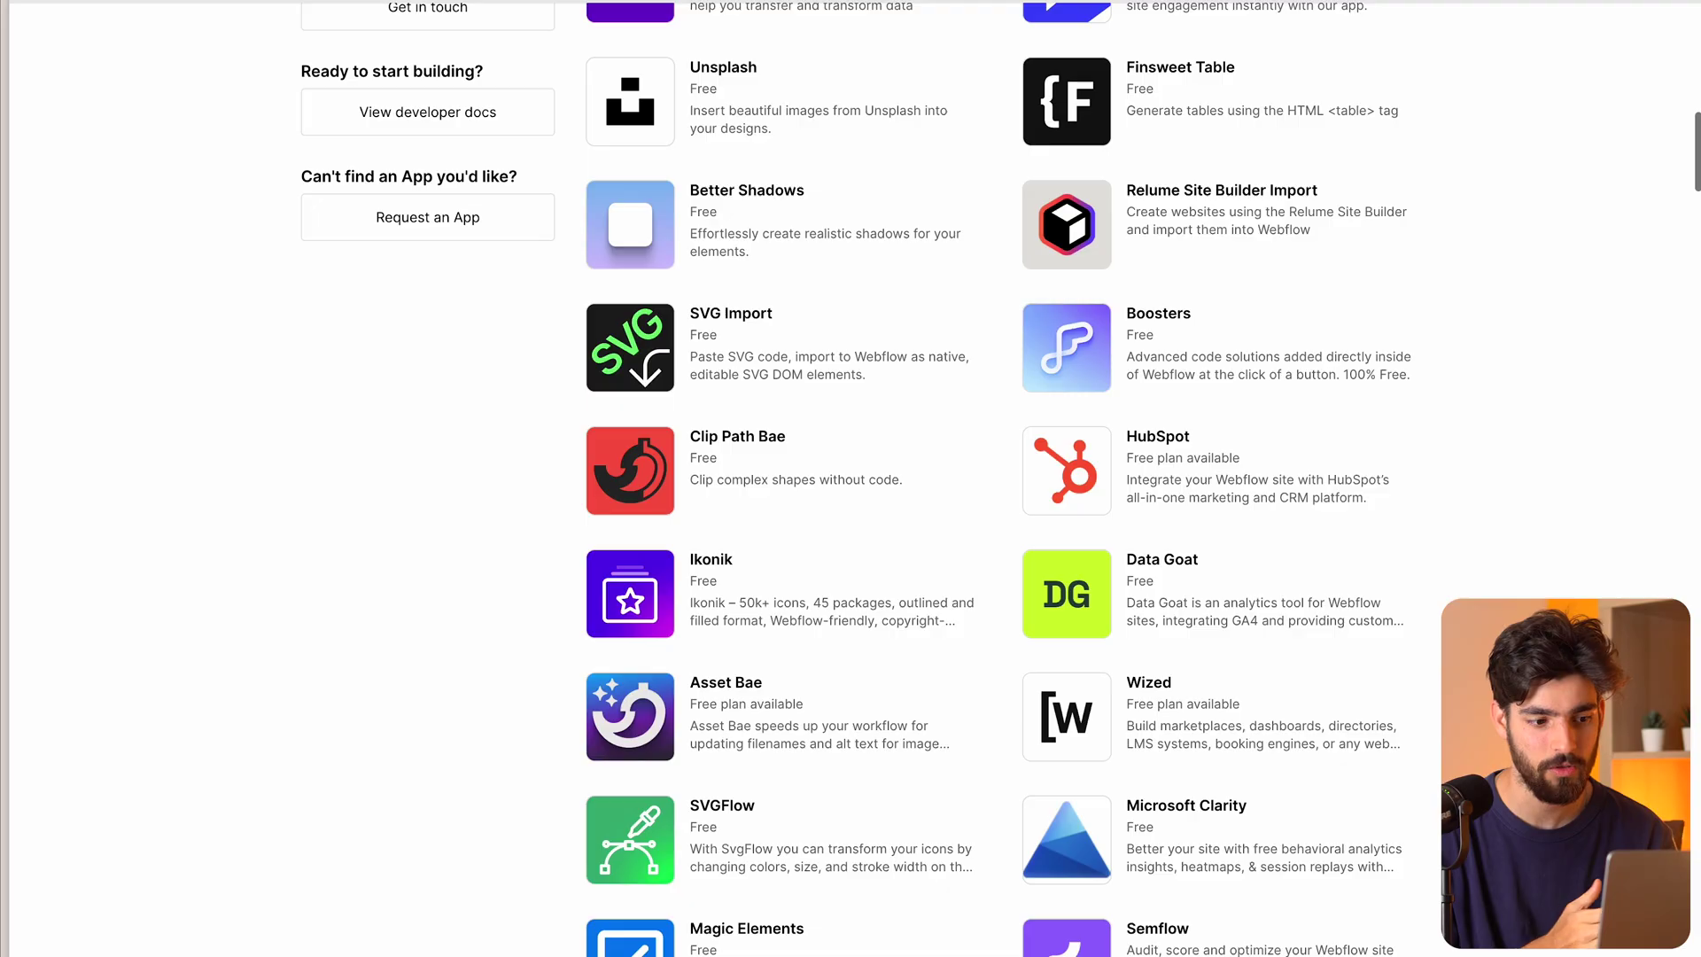
scroll(997, 479, down, 15)
scroll(997, 479, down, 12)
scroll(997, 478, up, 7)
scroll(997, 478, up, 10)
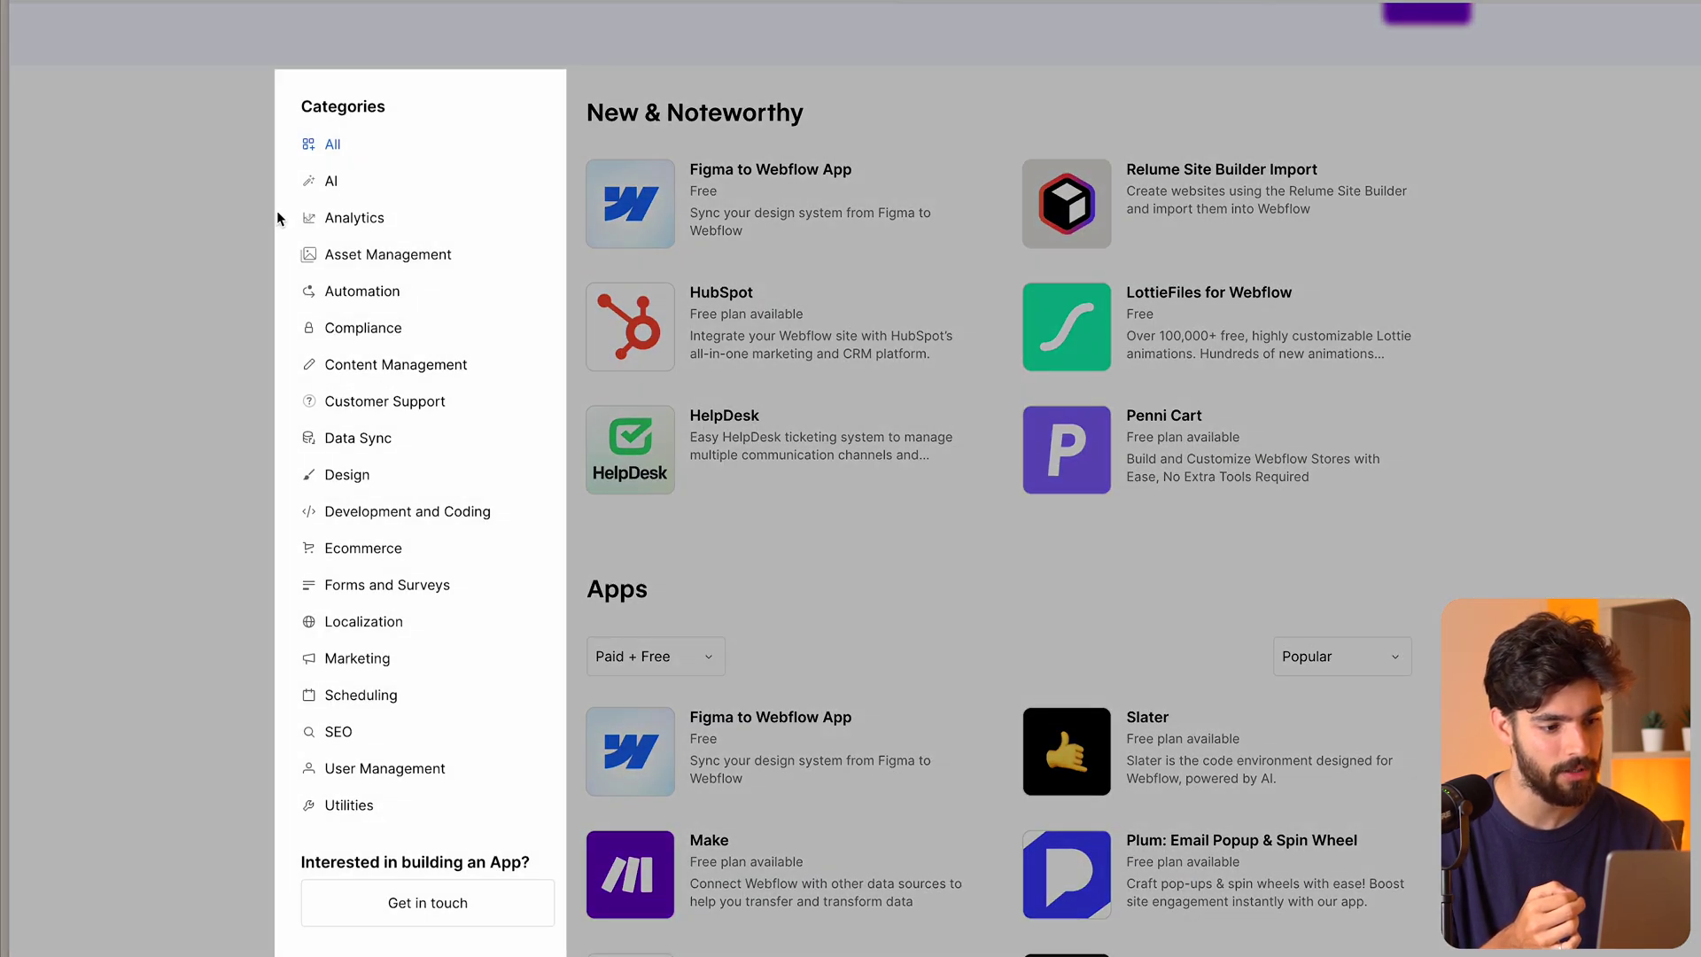
Filter to Design apps, open SVG Import and start installing it, then return to the Design list.
click(328, 477)
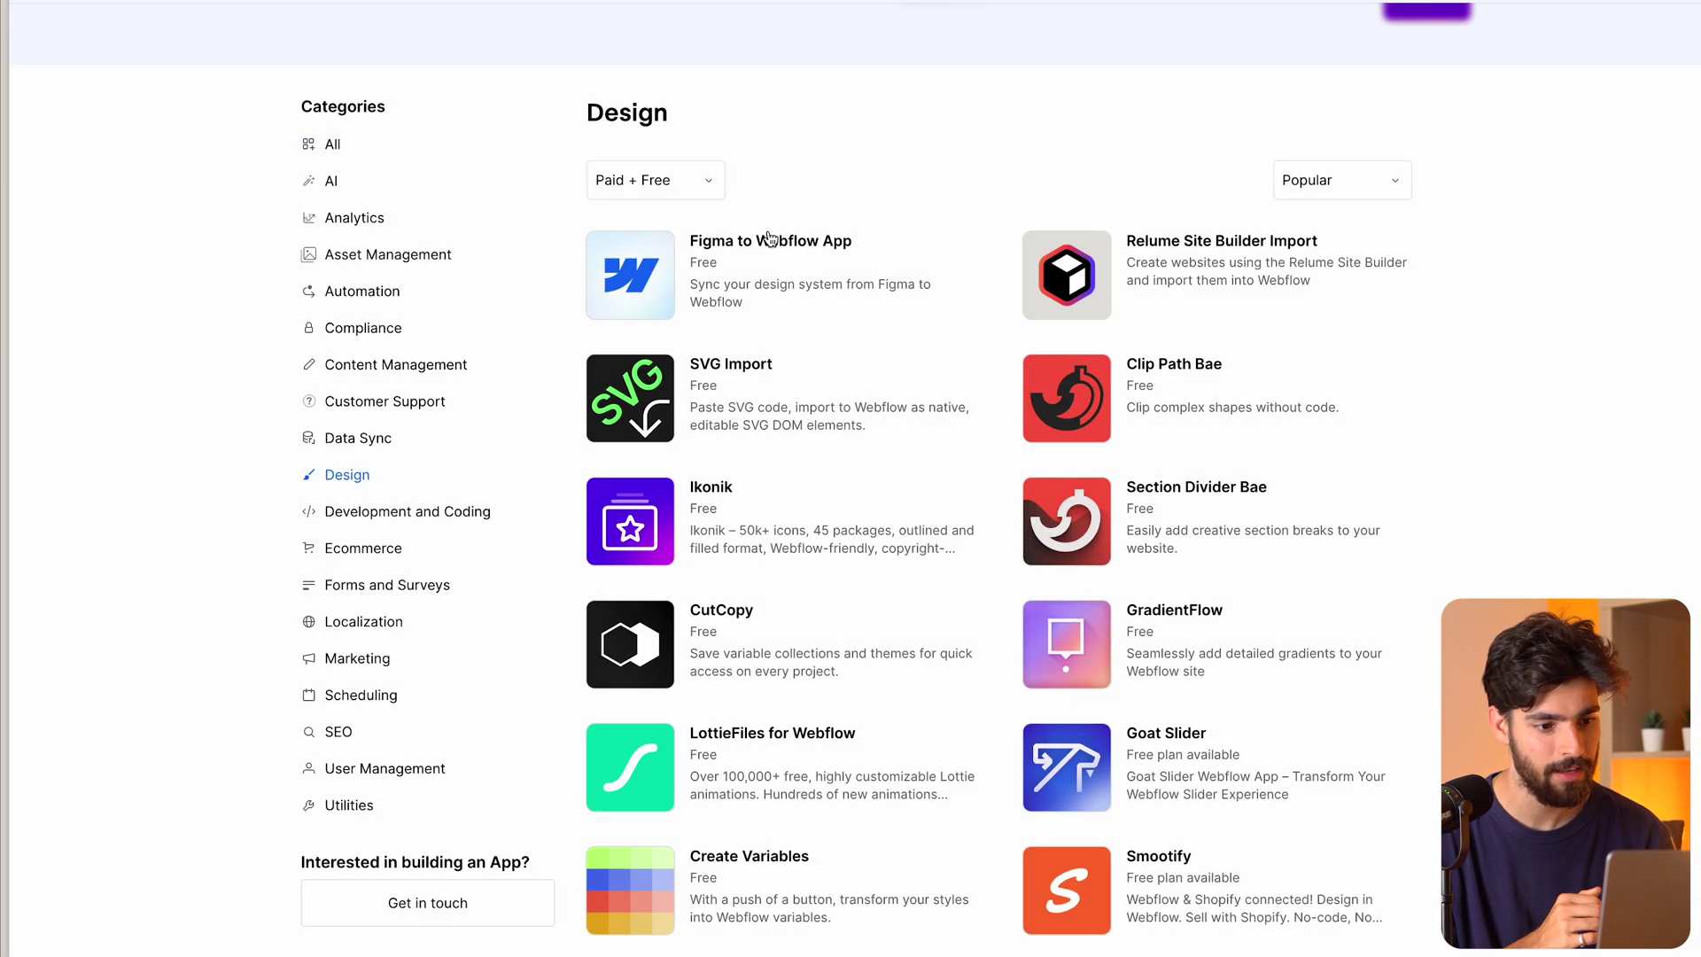
scroll(722, 355, down, 5)
scroll(721, 447, up, 4)
scroll(726, 355, down, 1)
click(735, 254)
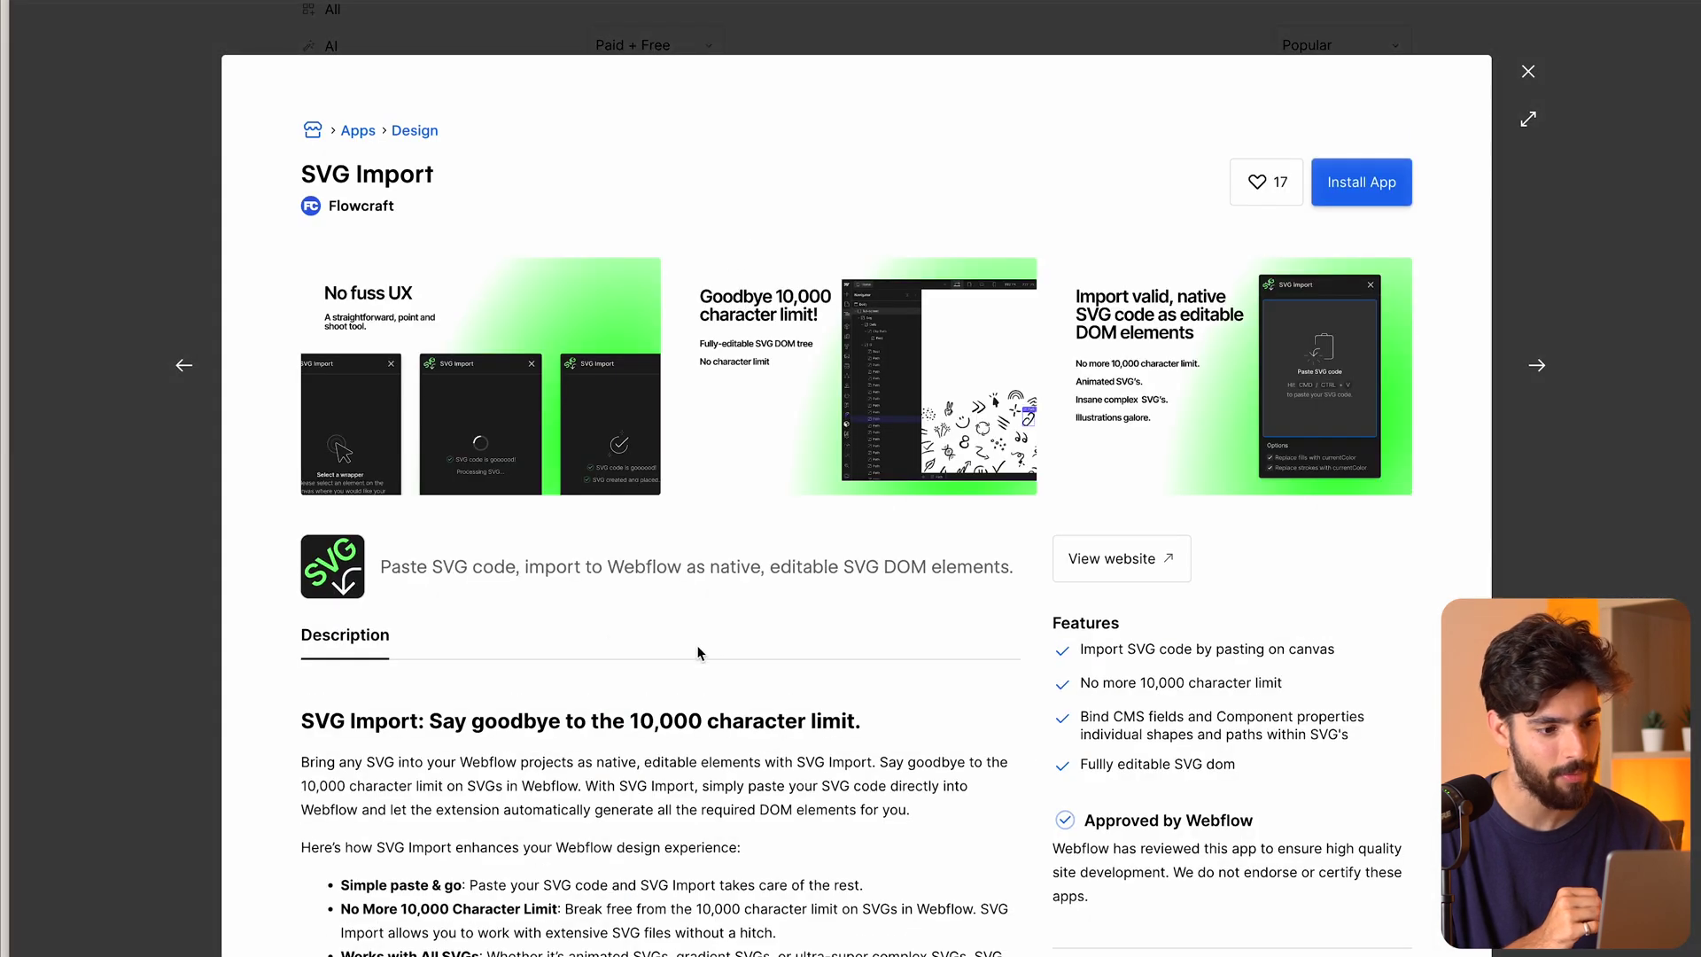
click(1373, 193)
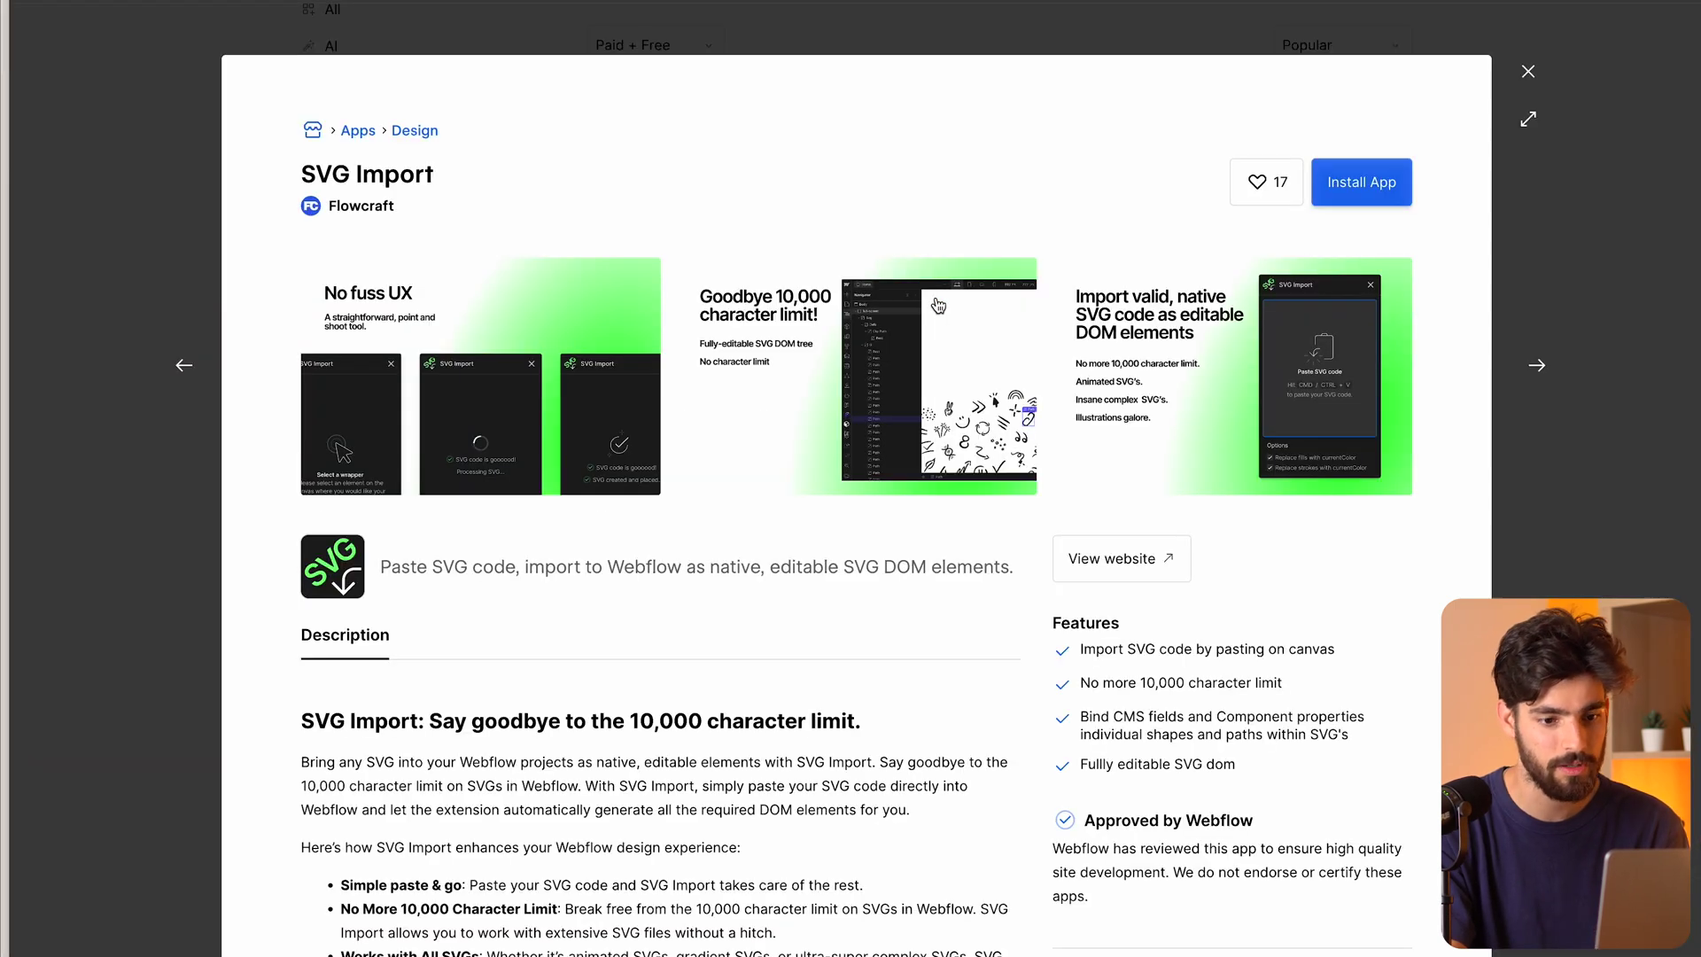
click(1529, 71)
scroll(1428, 544, down, 10)
scroll(1429, 543, up, 15)
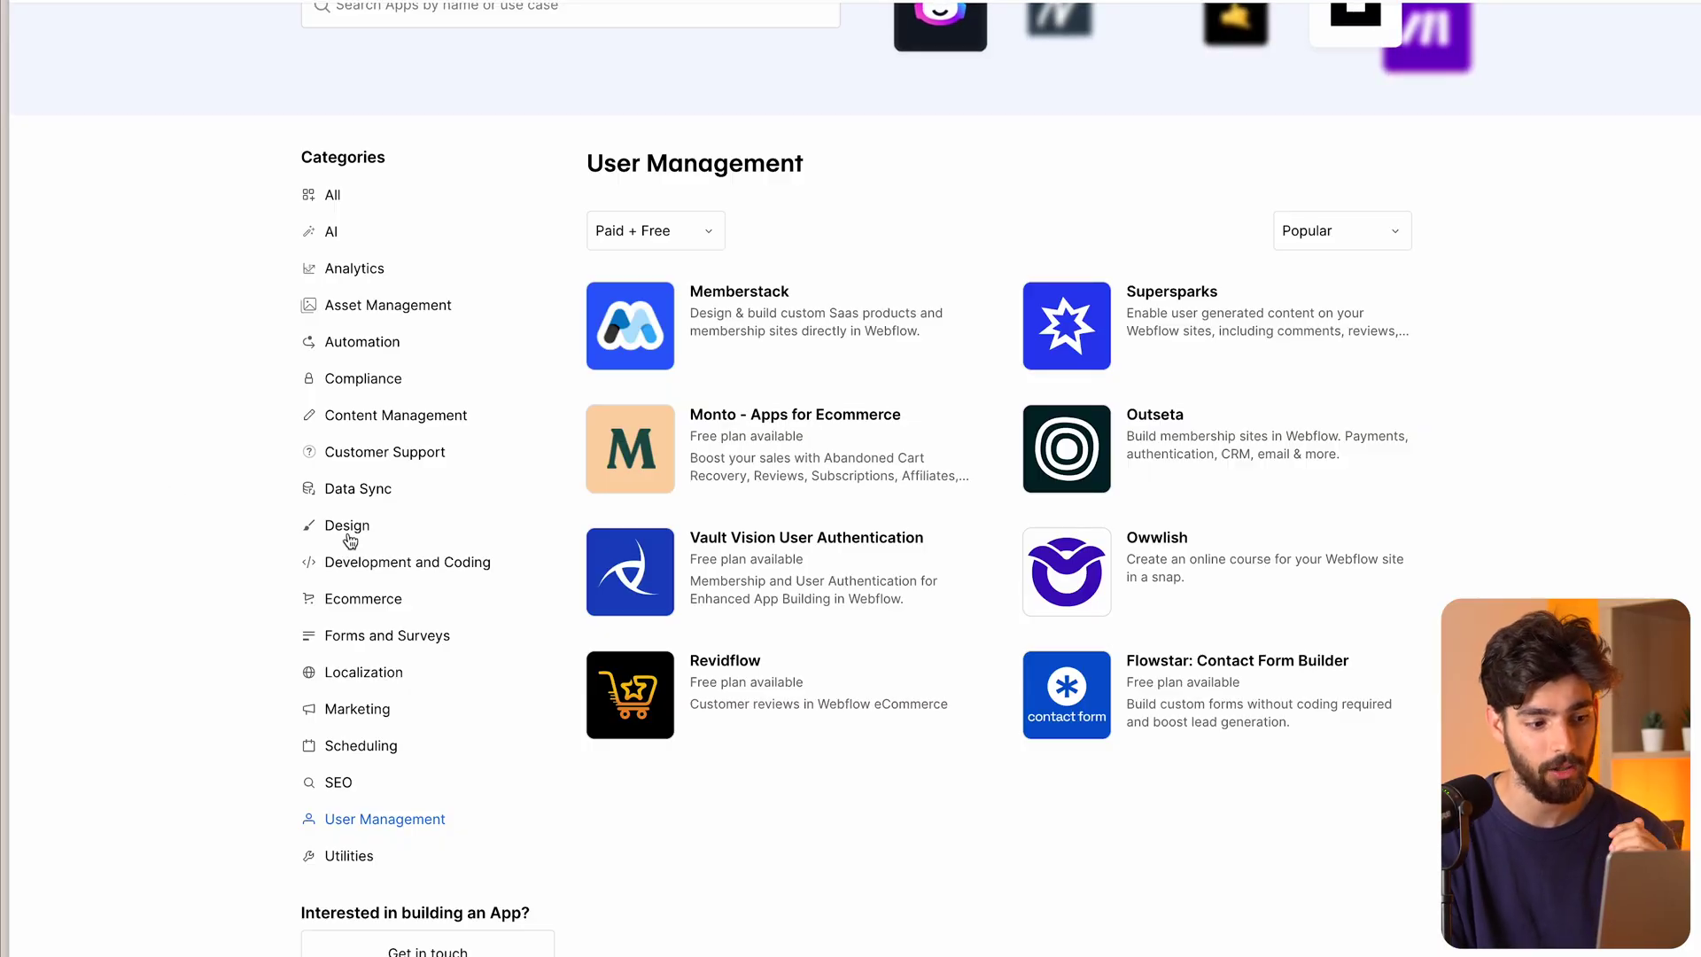
click(348, 527)
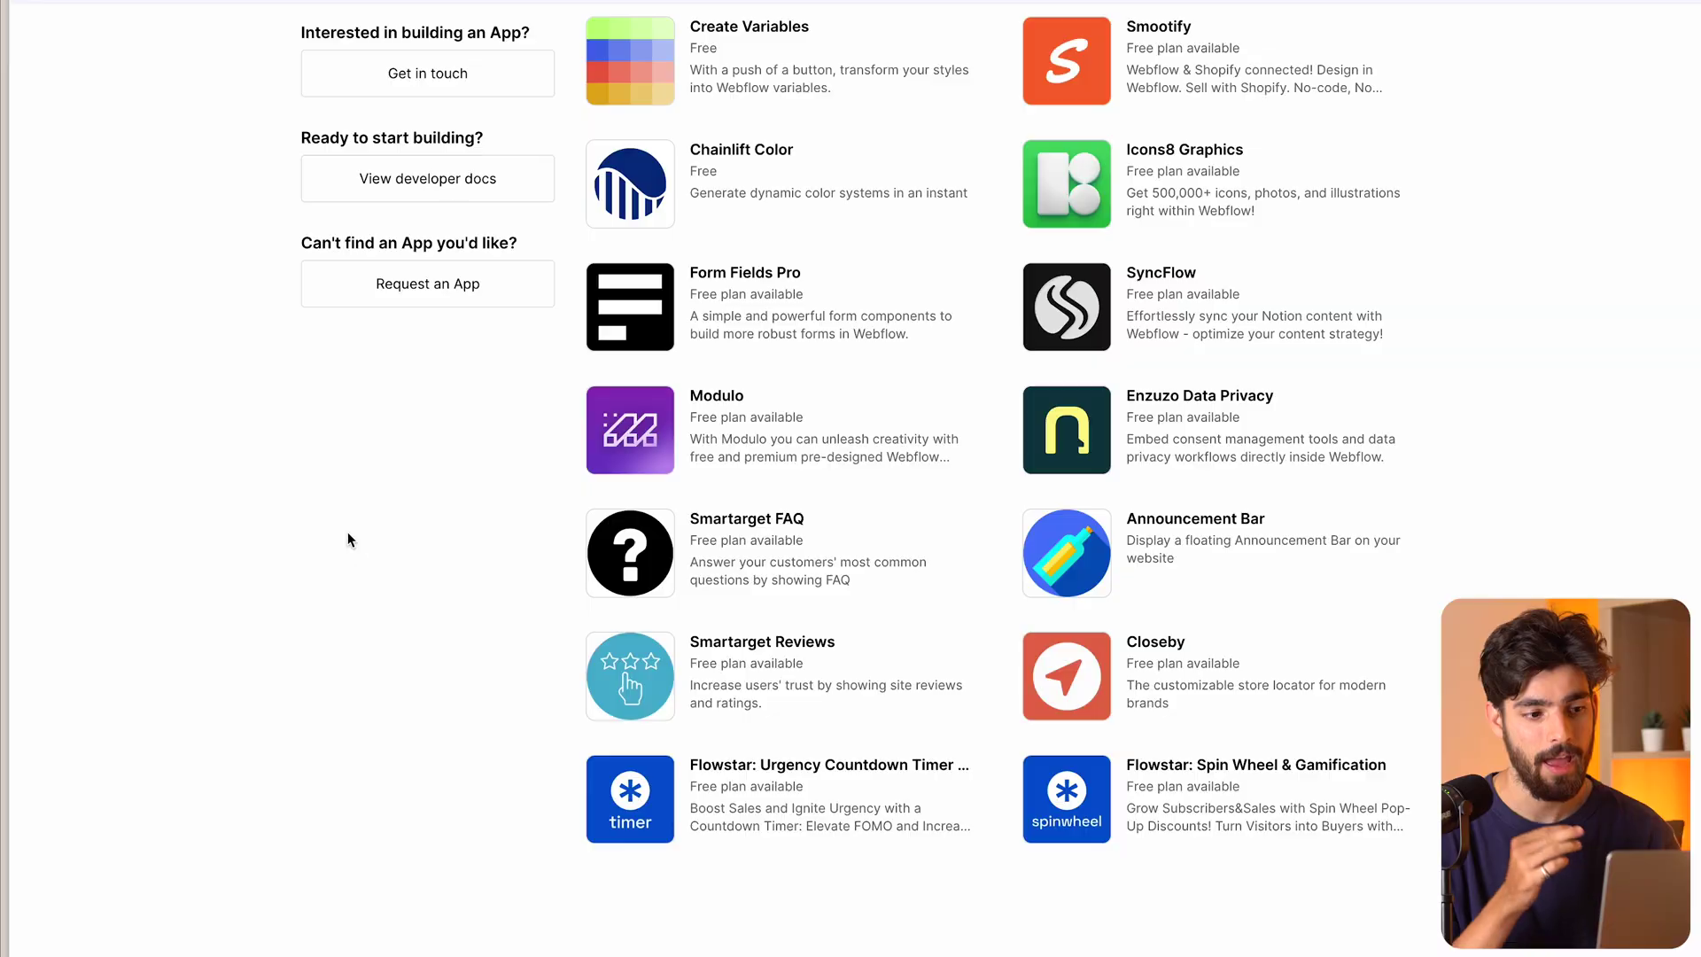
Switch the Apps Marketplace categories filter to All.
scroll(348, 532, up, 10)
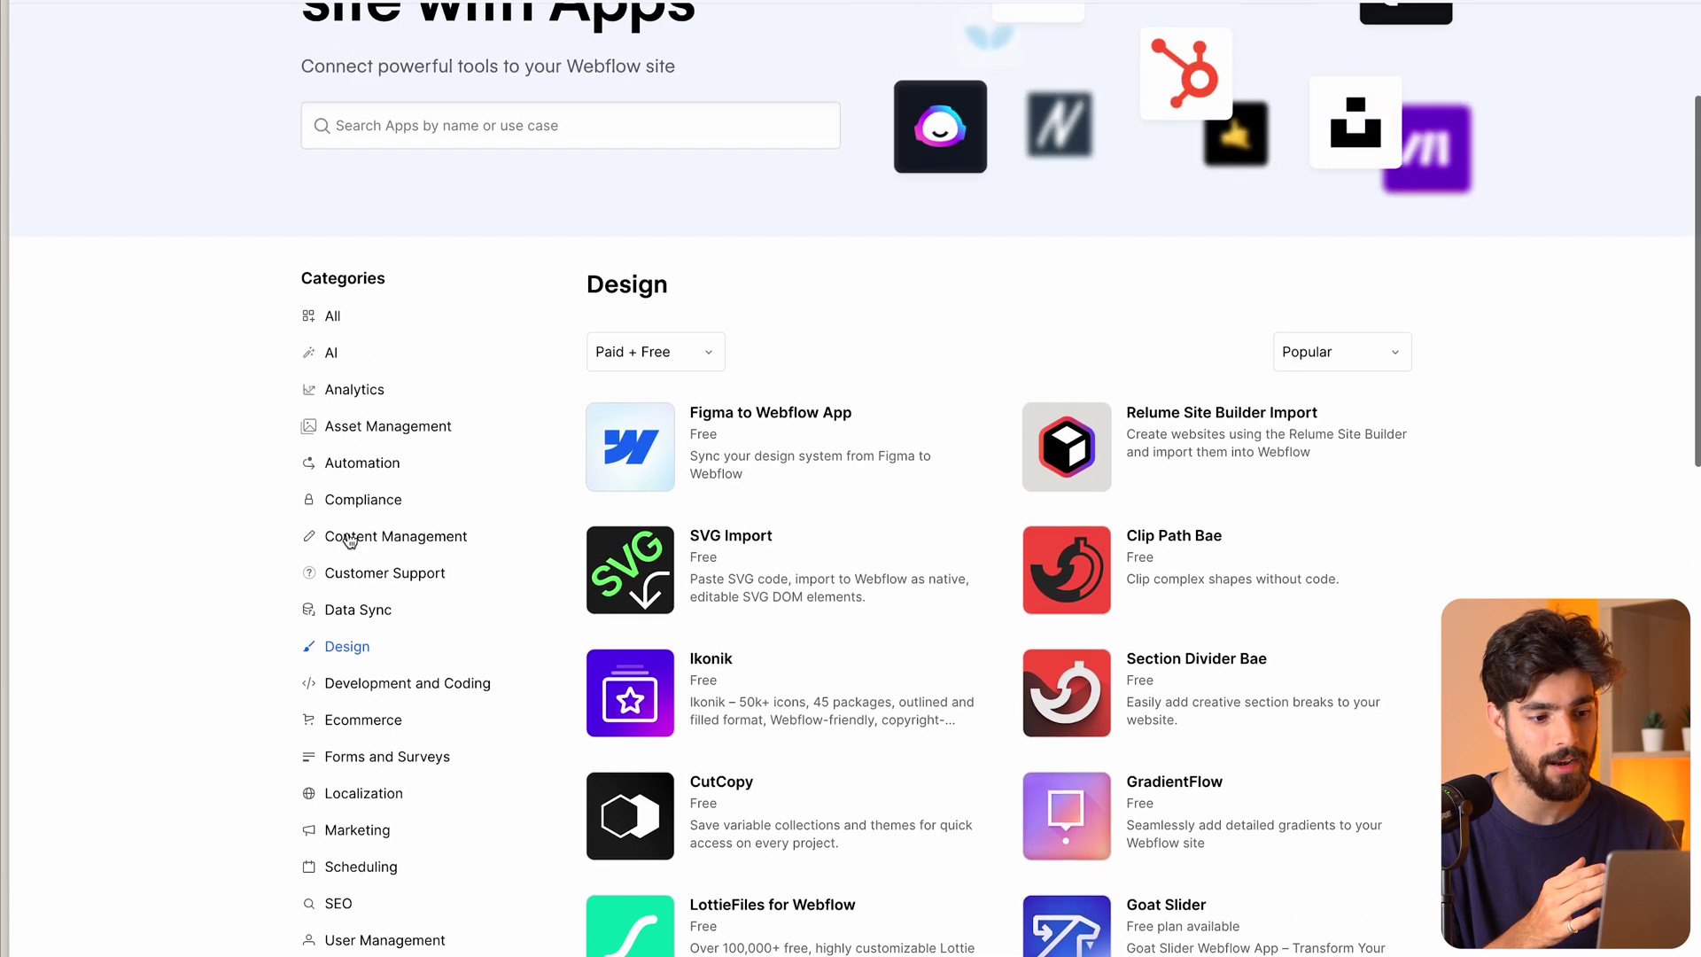
click(335, 317)
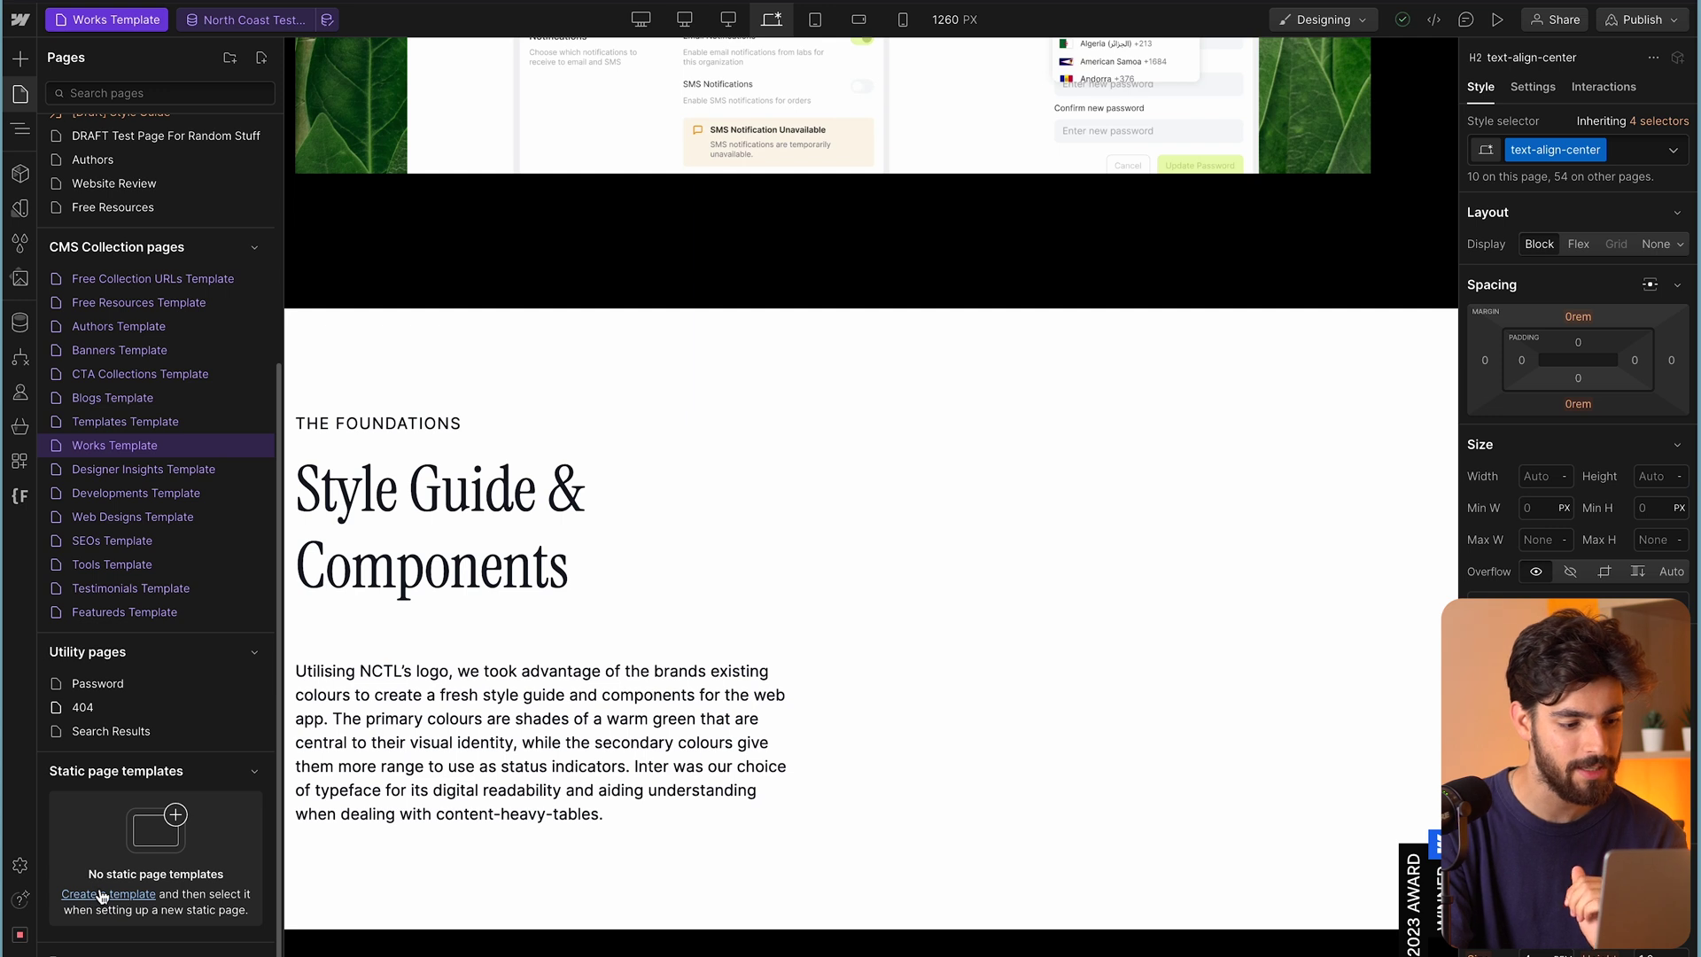
Create the Example Template static page template with a Hero Heading Center section.
click(102, 895)
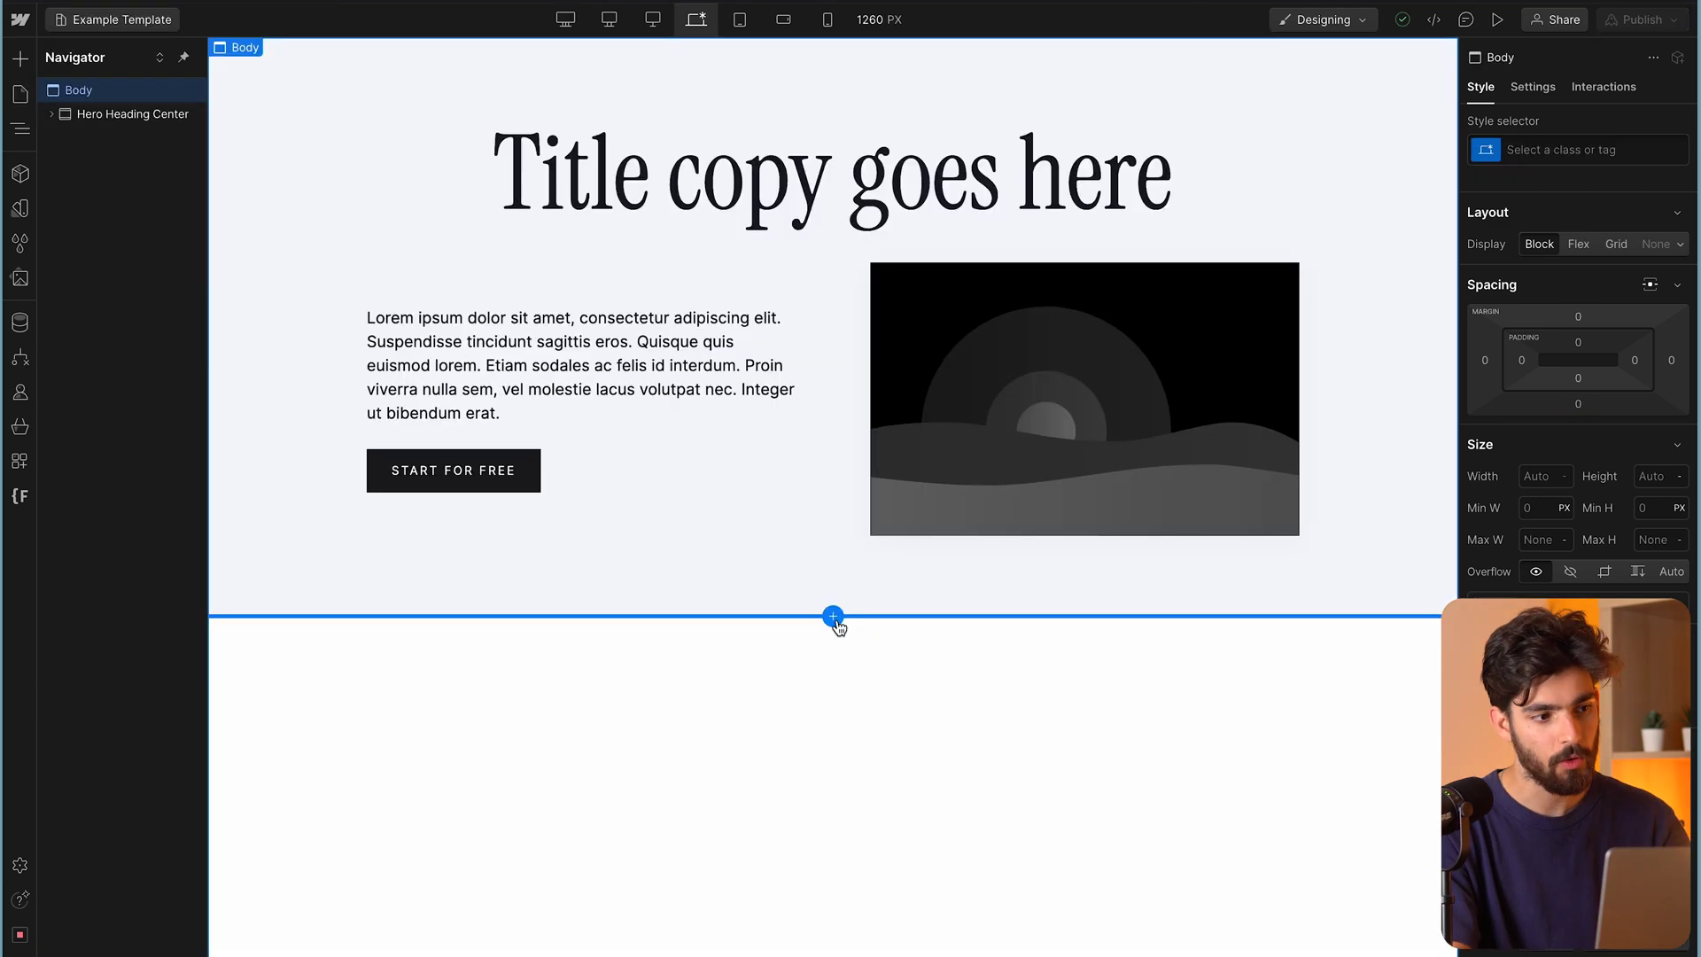
click(833, 617)
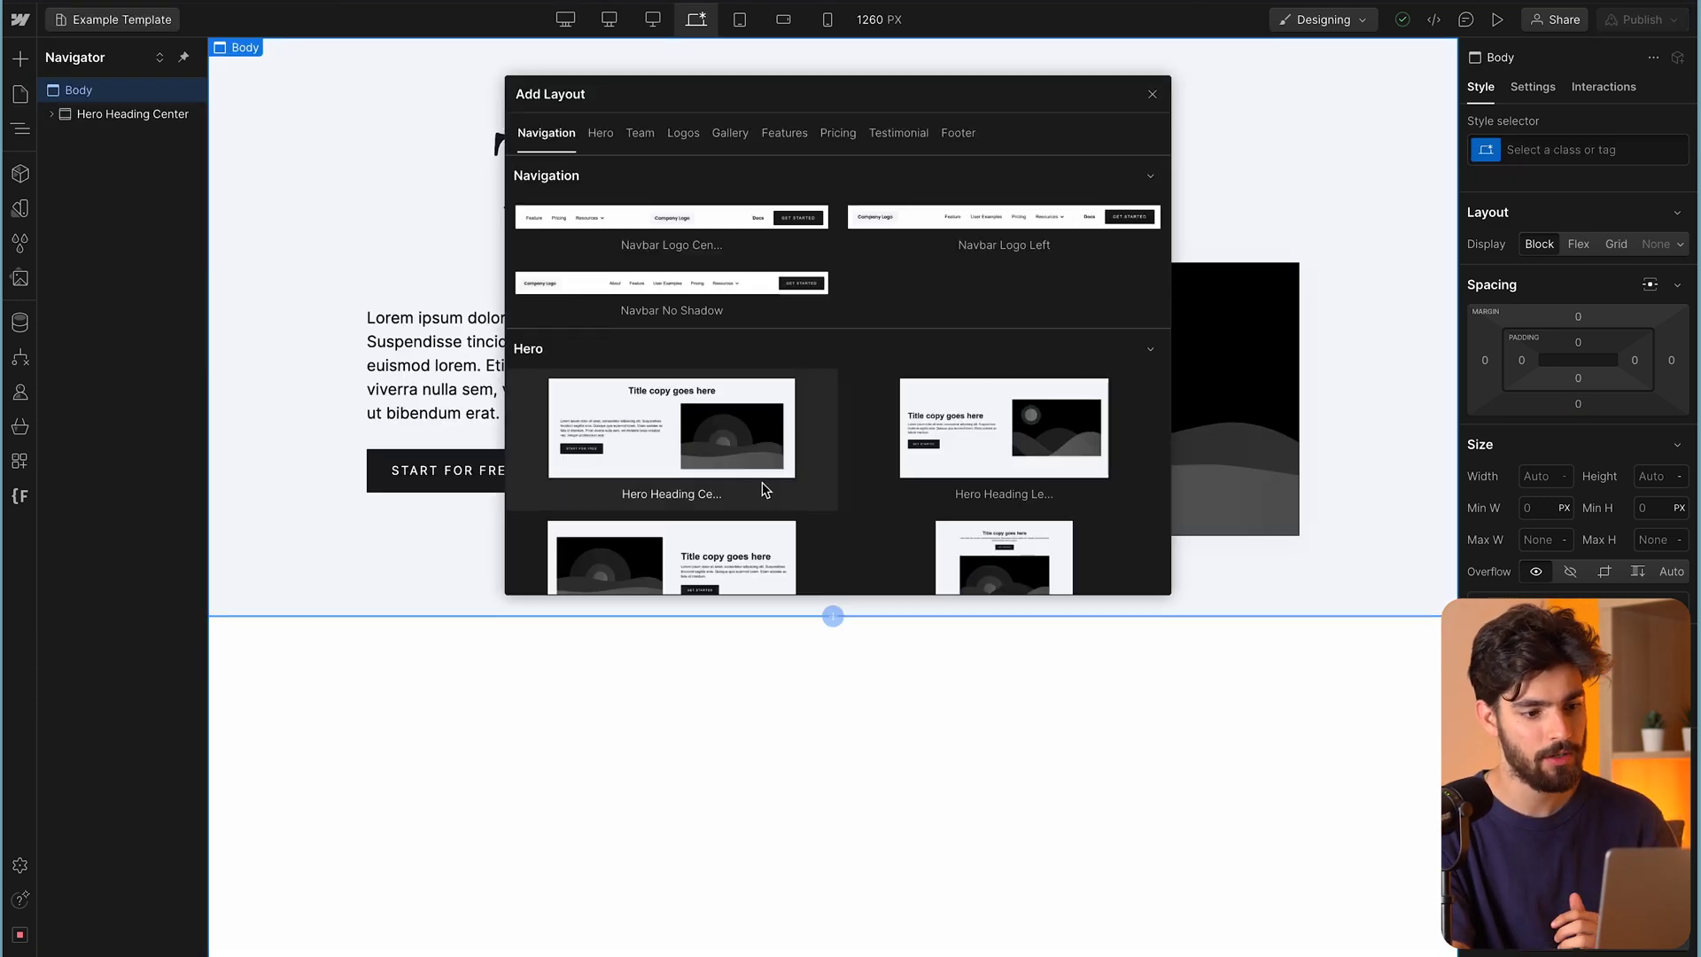
Add Logos Quote Block and Testimonial Image Left sections below the template's hero.
scroll(762, 485, down, 5)
scroll(760, 483, down, 2)
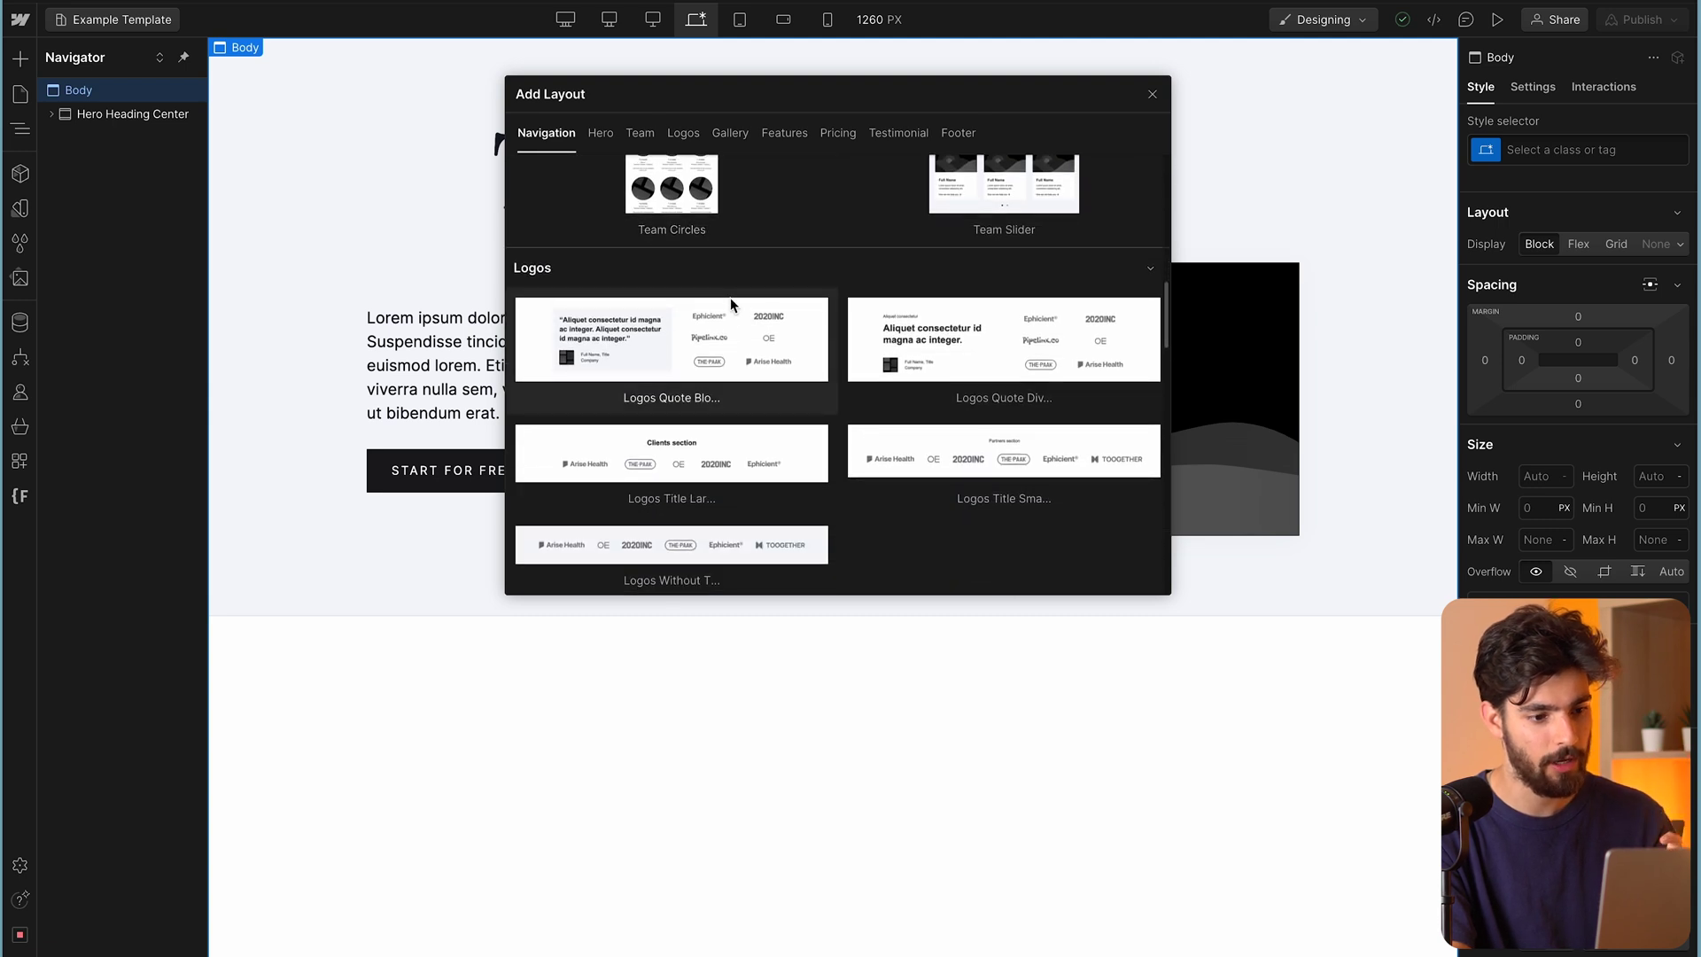
click(736, 327)
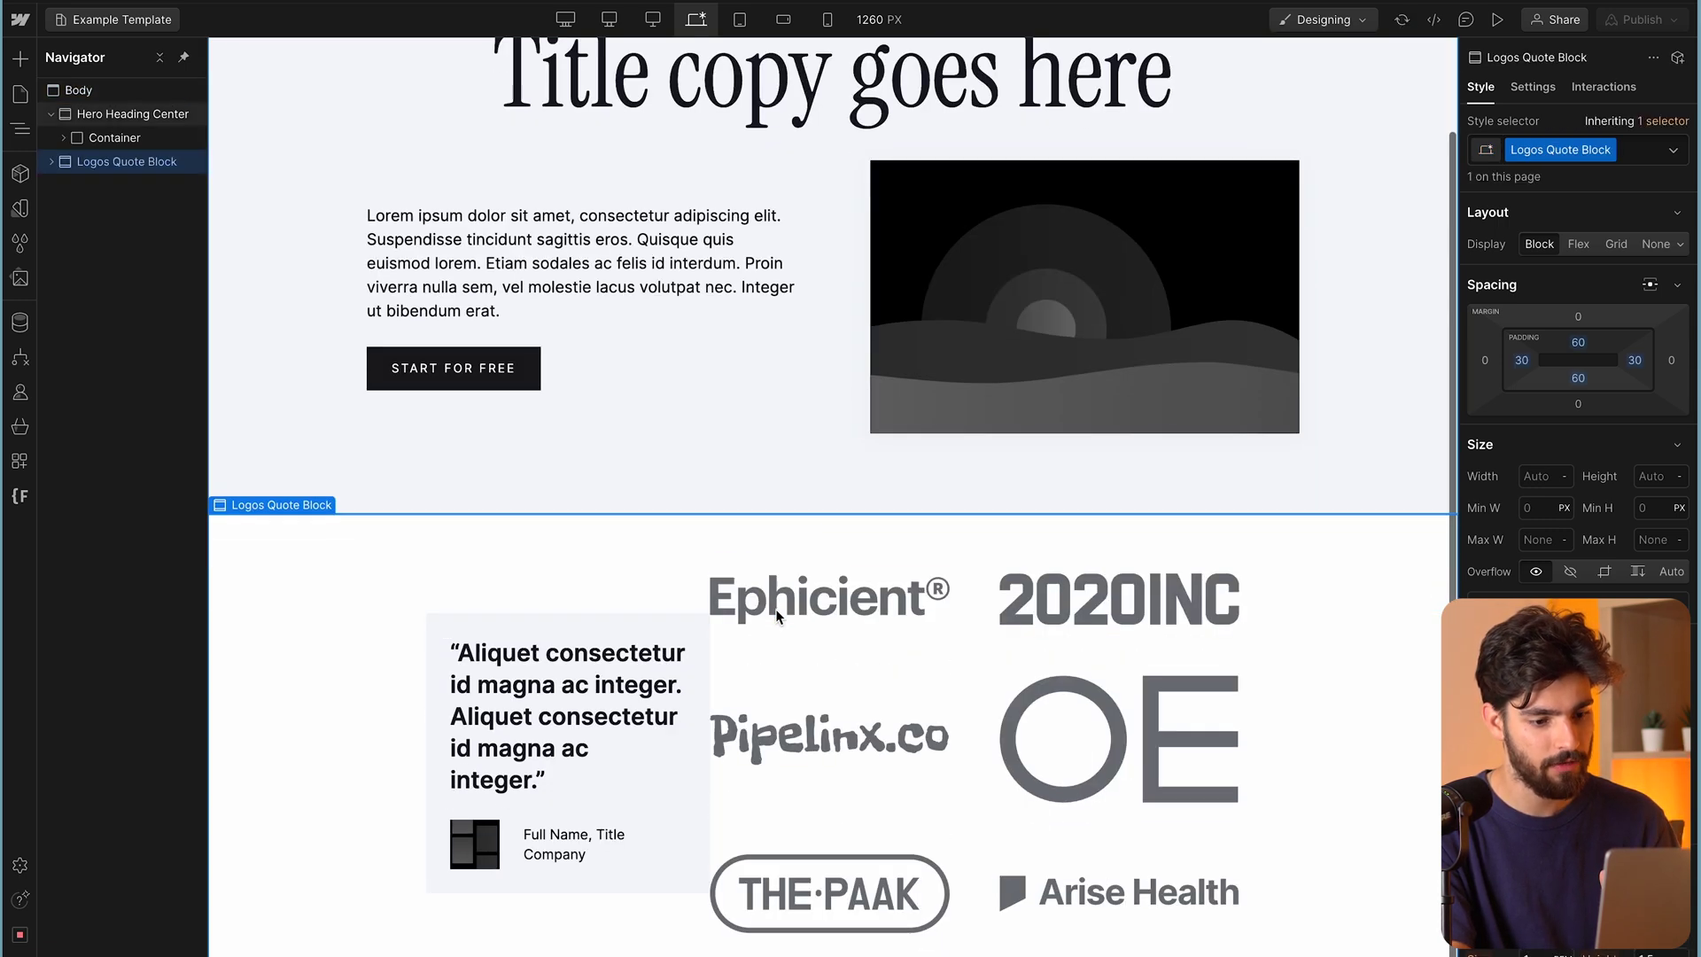
click(795, 514)
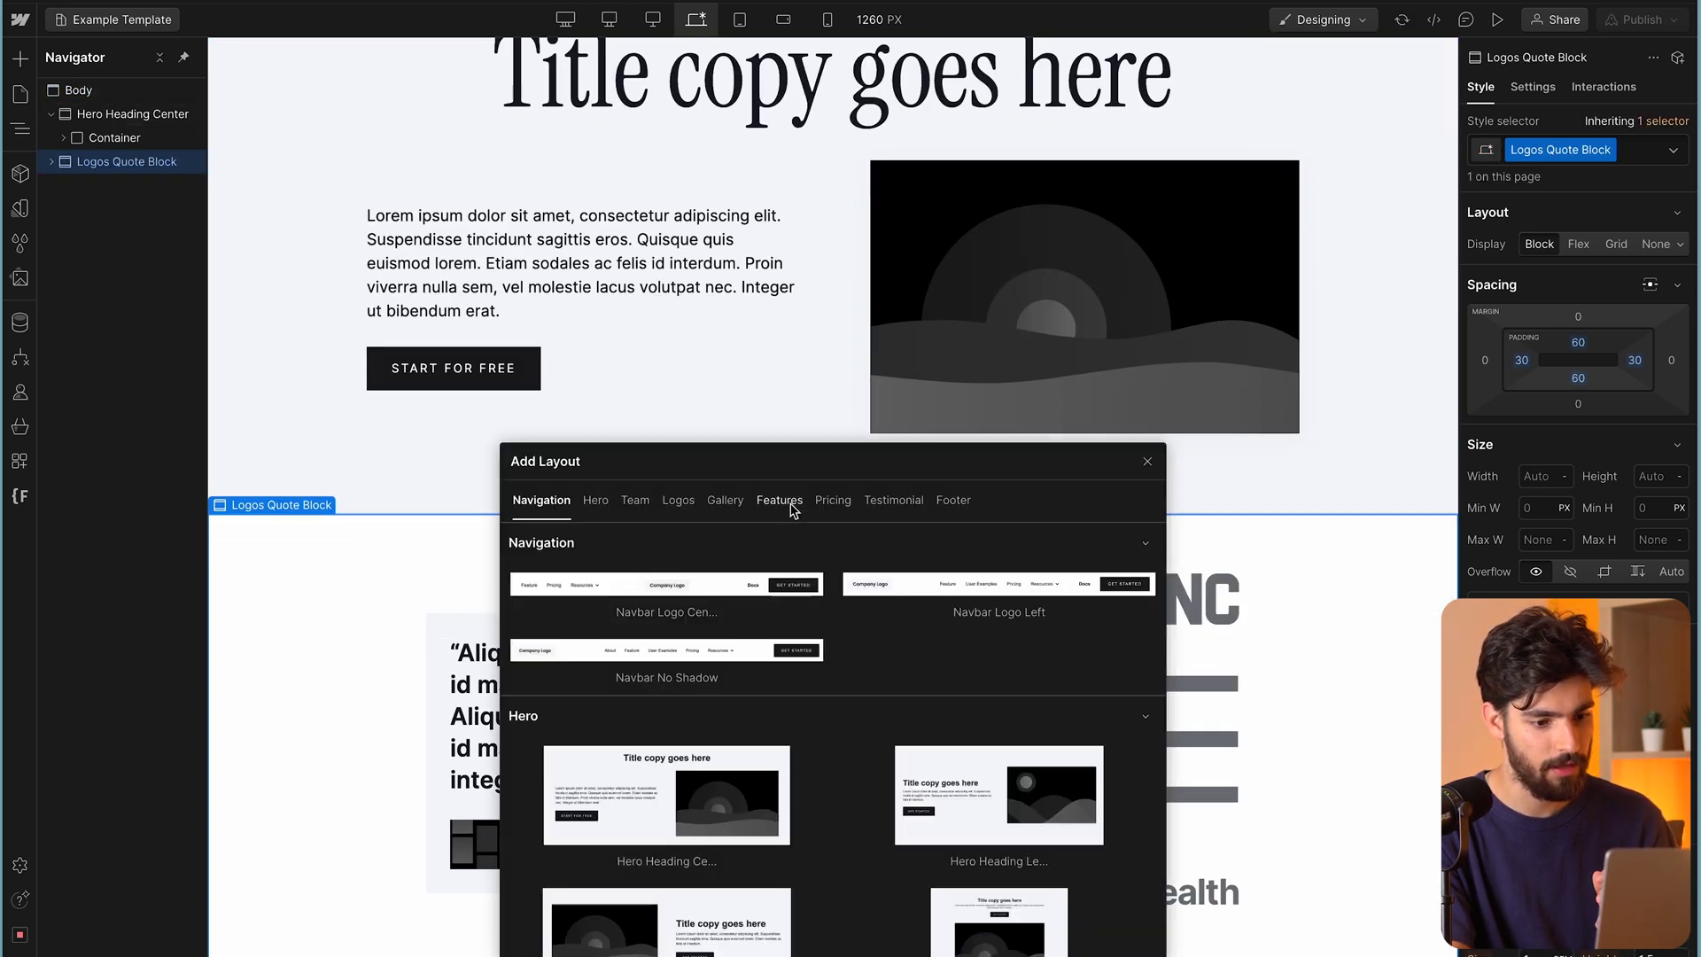
click(778, 500)
scroll(686, 625, down, 5)
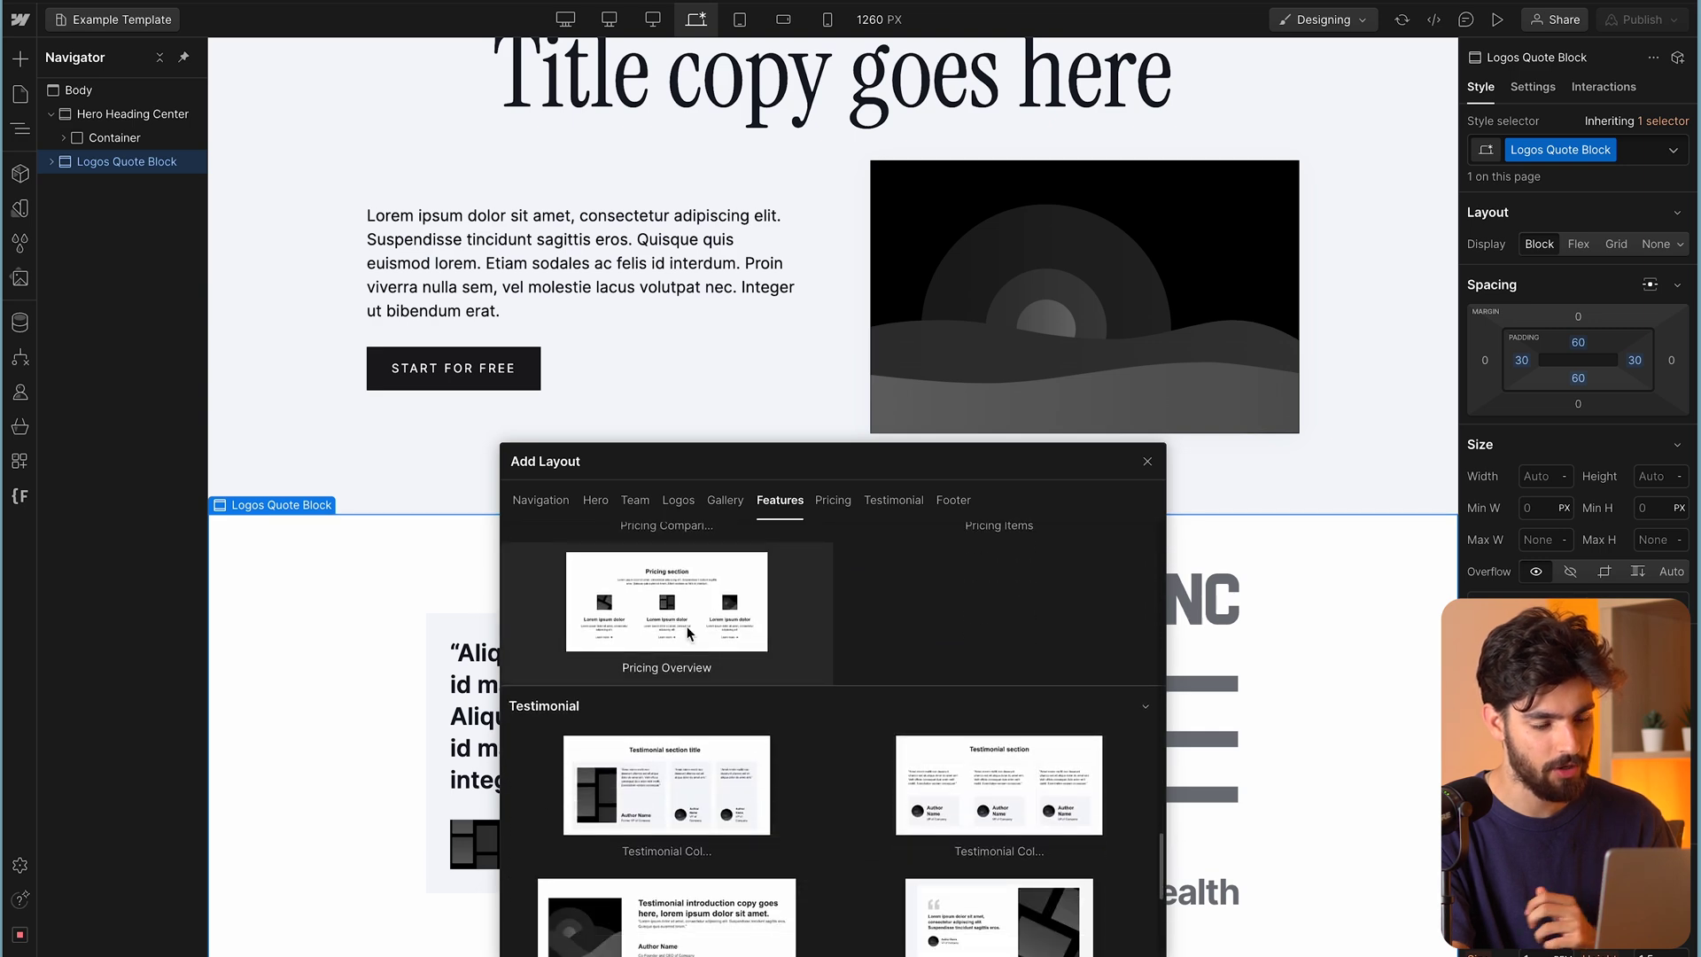
scroll(686, 625, down, 4)
scroll(693, 666, up, 2)
click(669, 678)
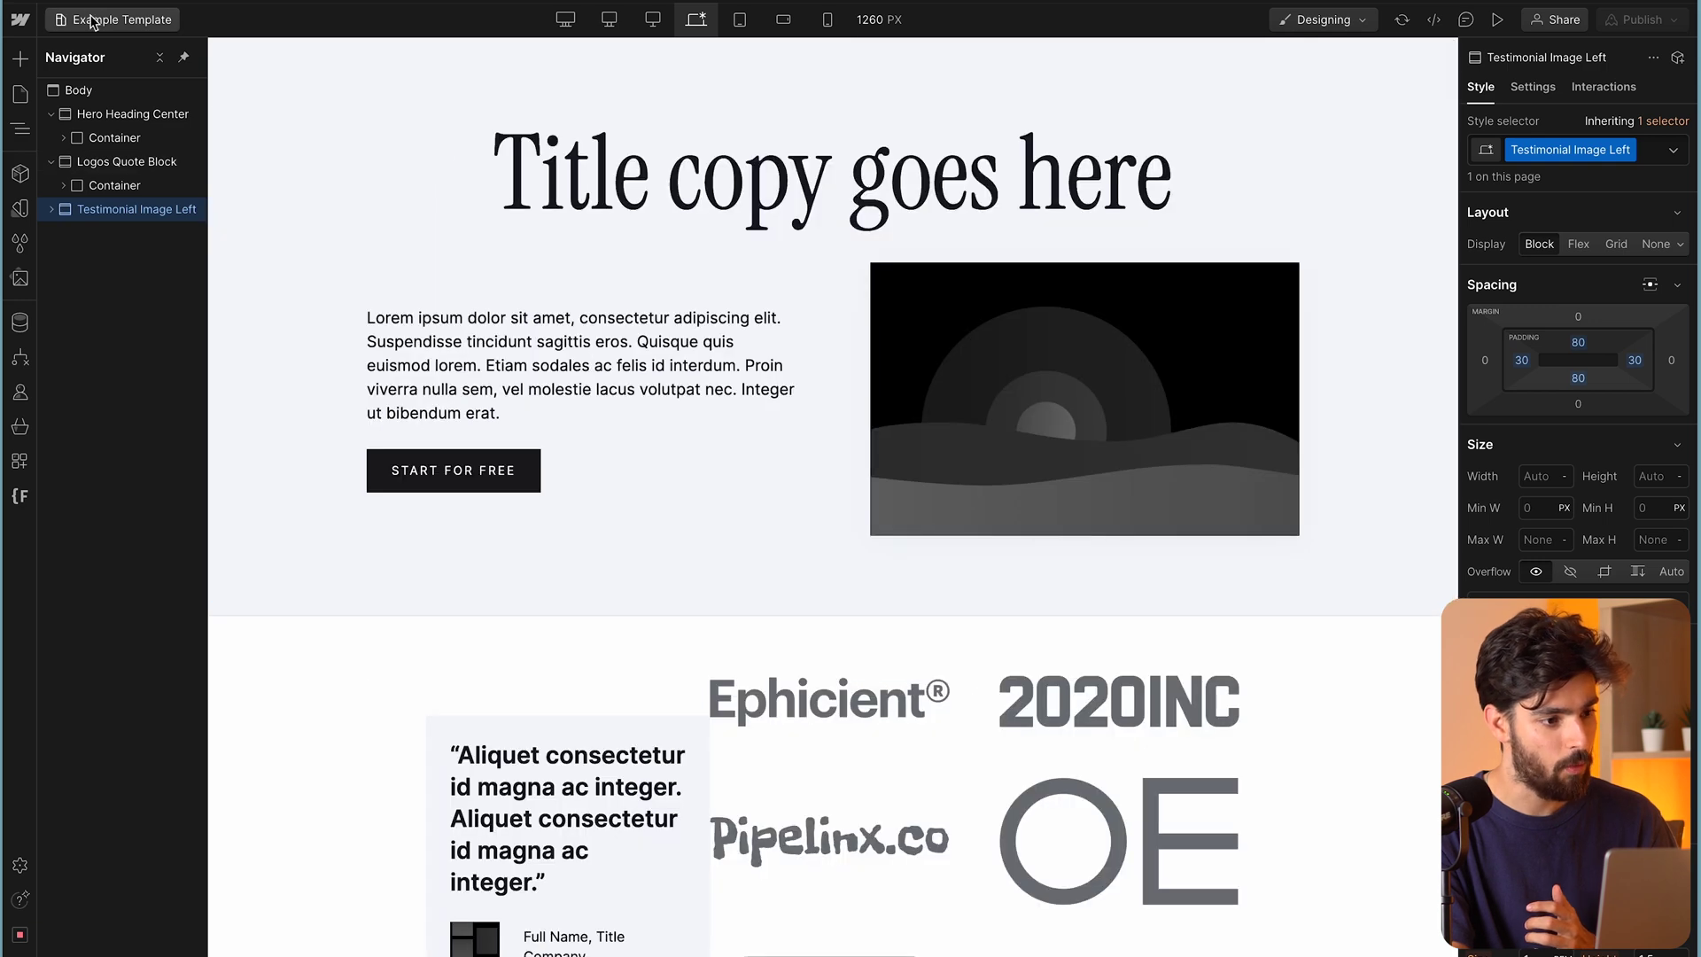
click(106, 20)
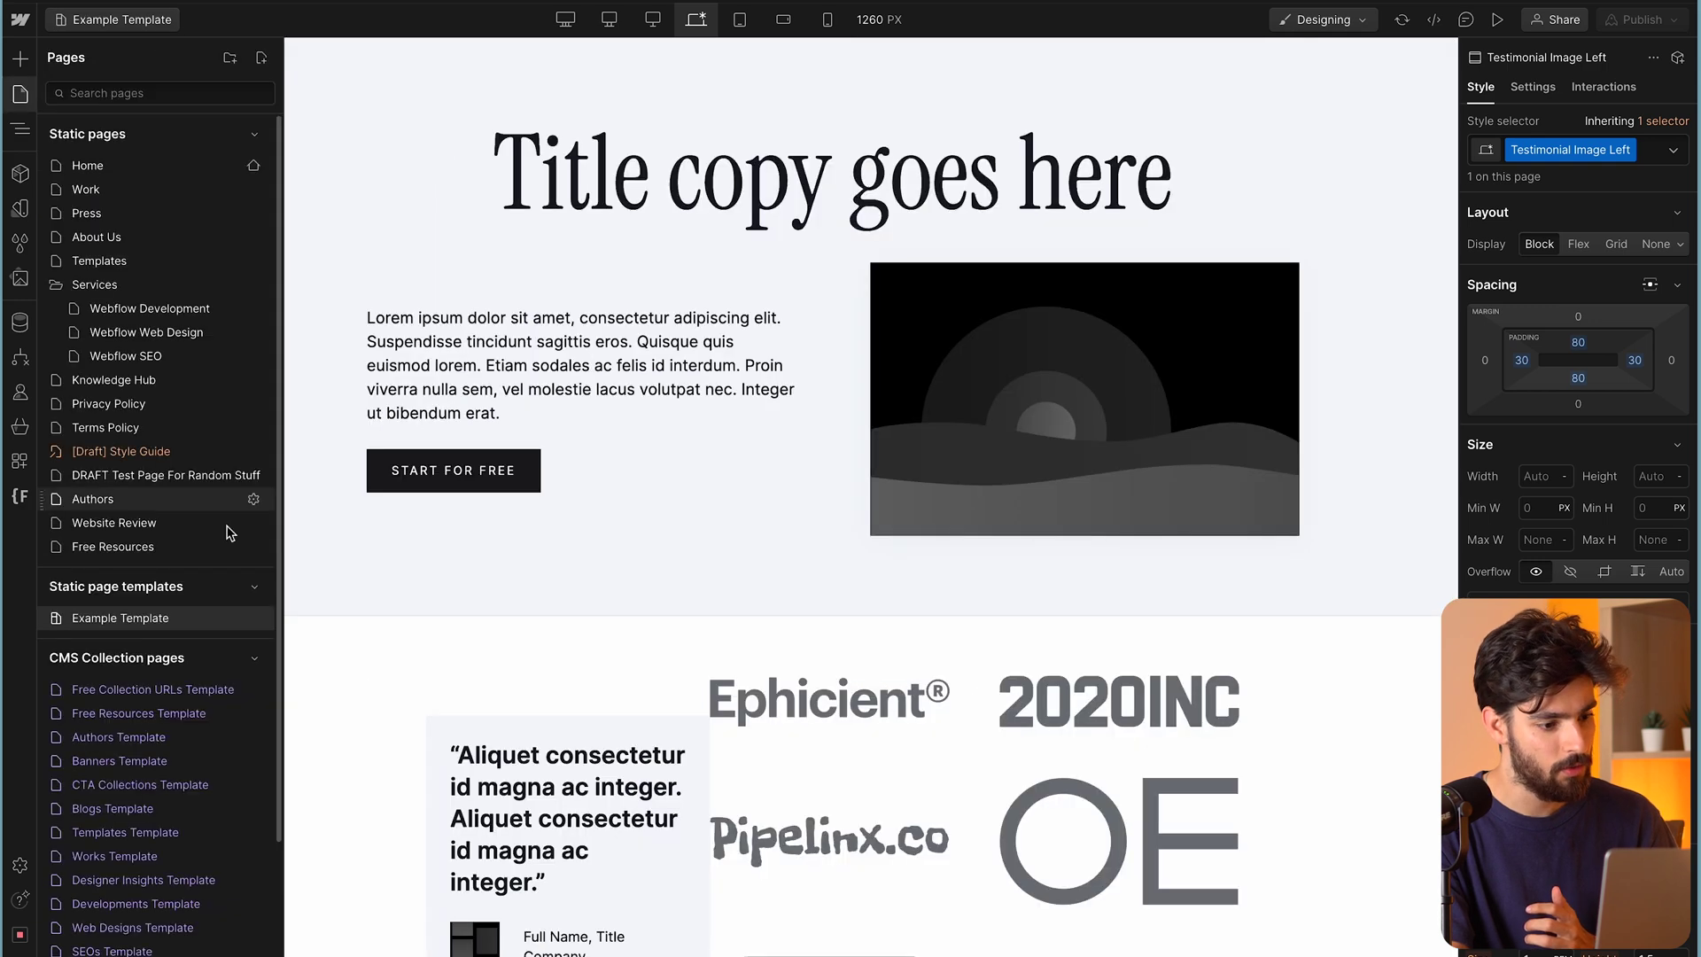
Create a page named 'Example asset 1' from Example Template.
click(229, 618)
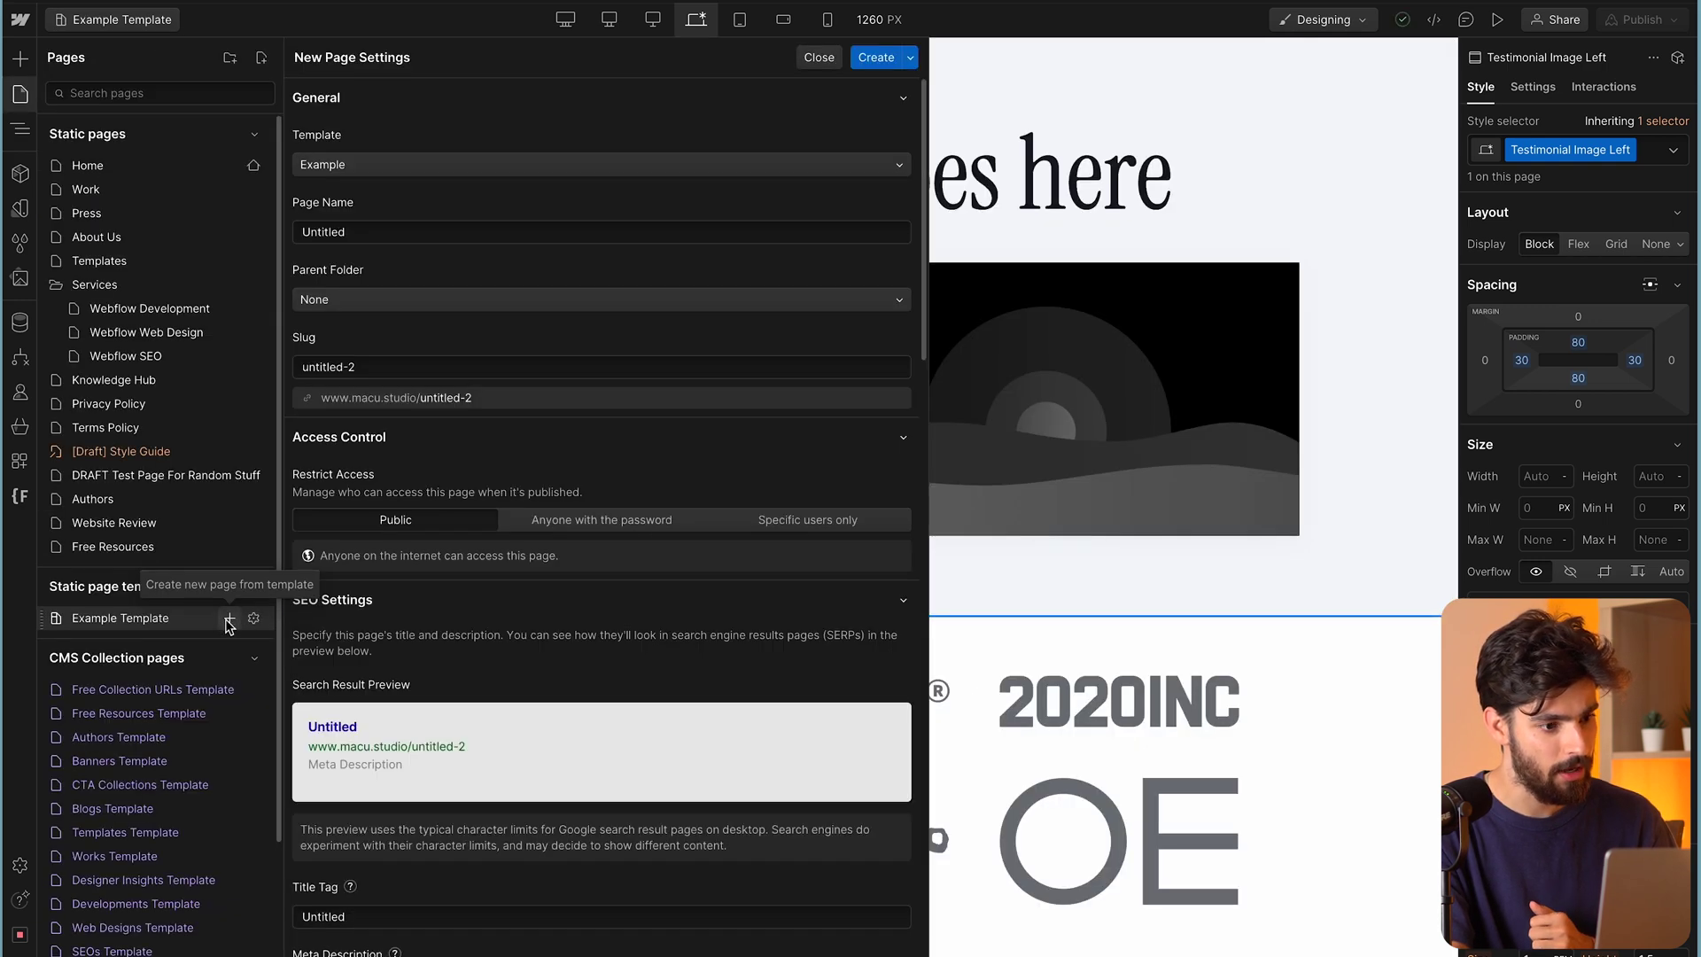
click(373, 227)
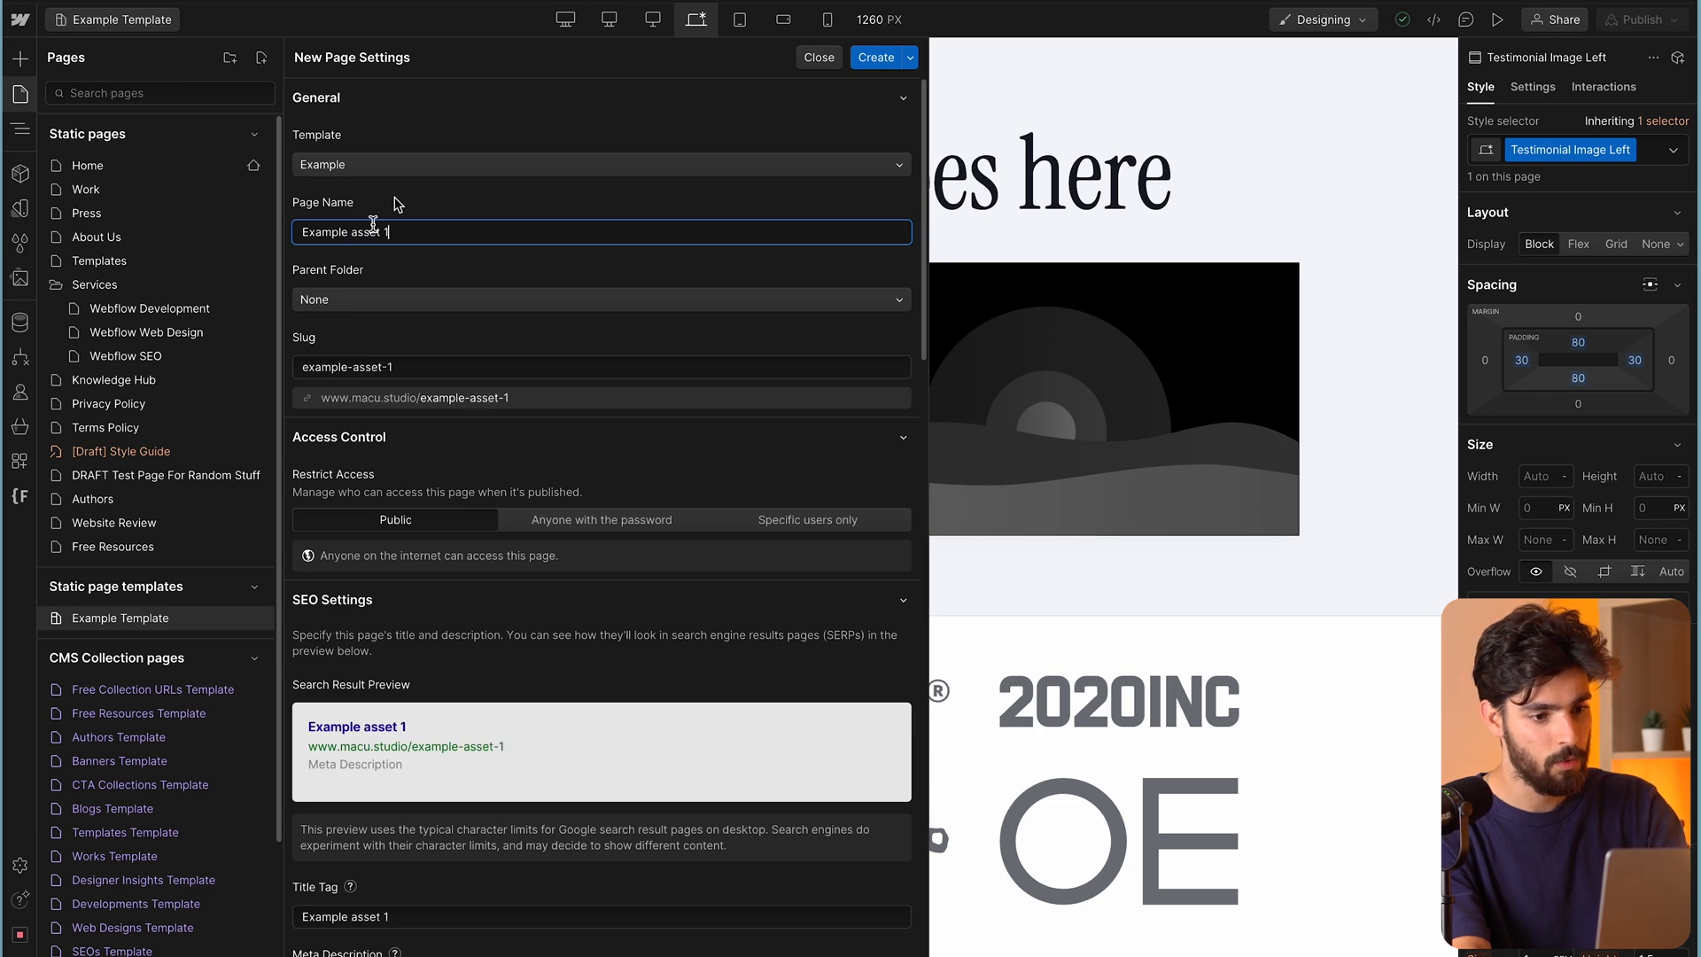
click(891, 62)
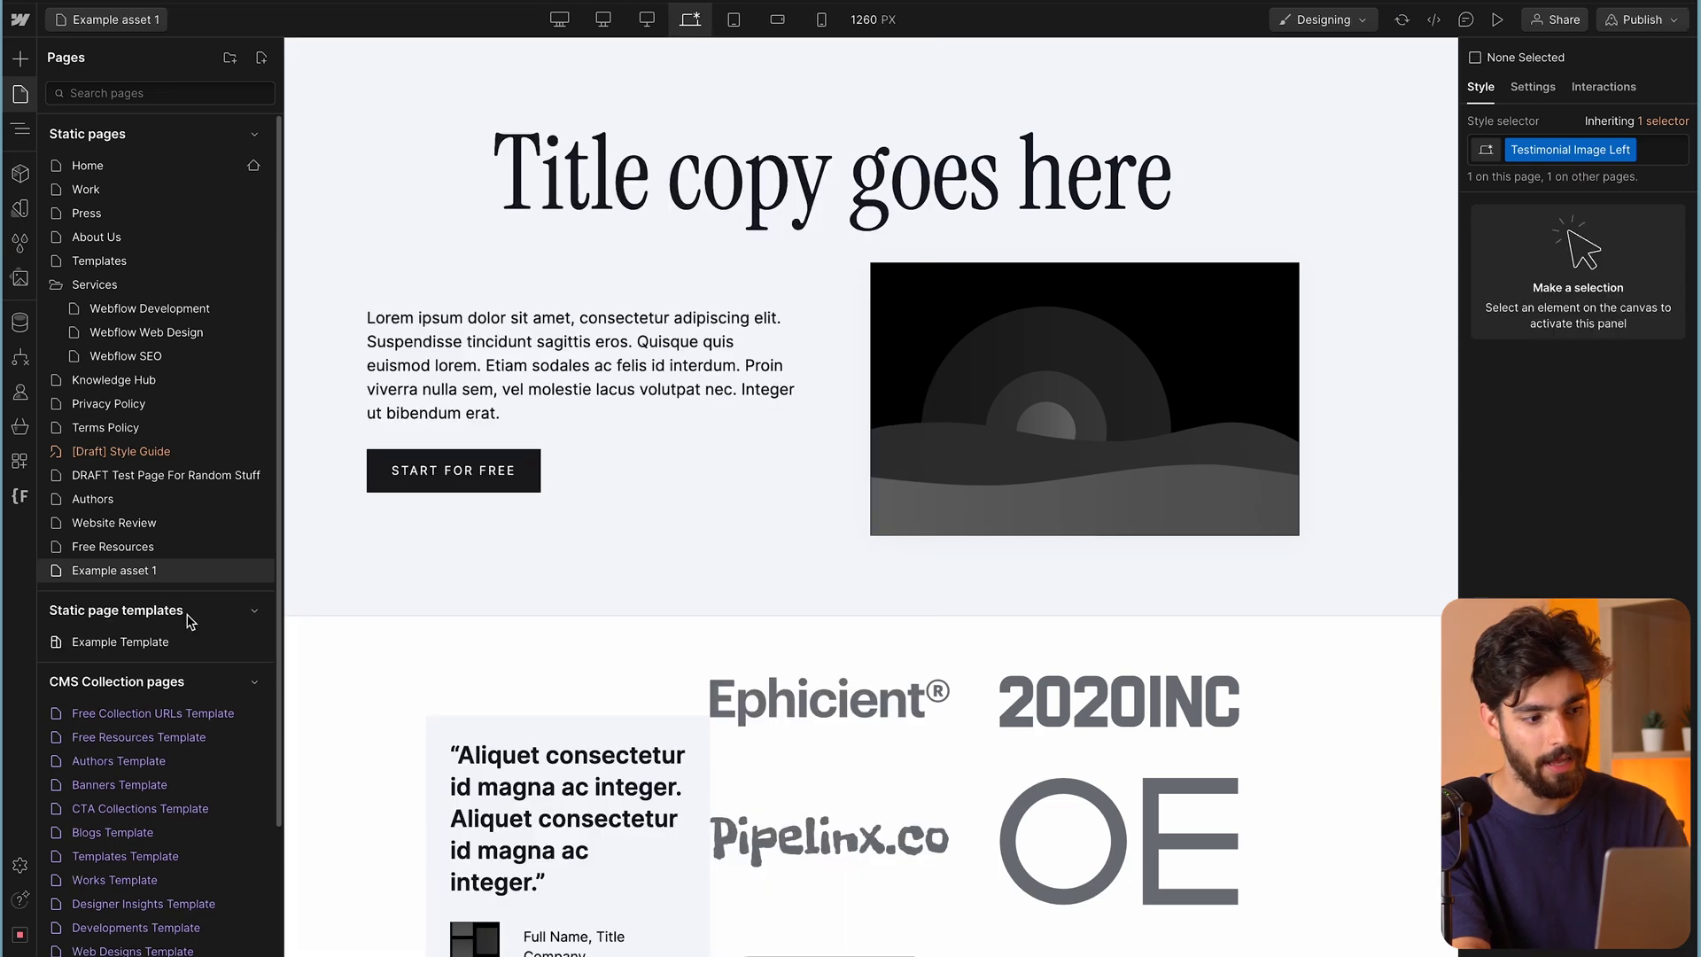
scroll(180, 574, down, 2)
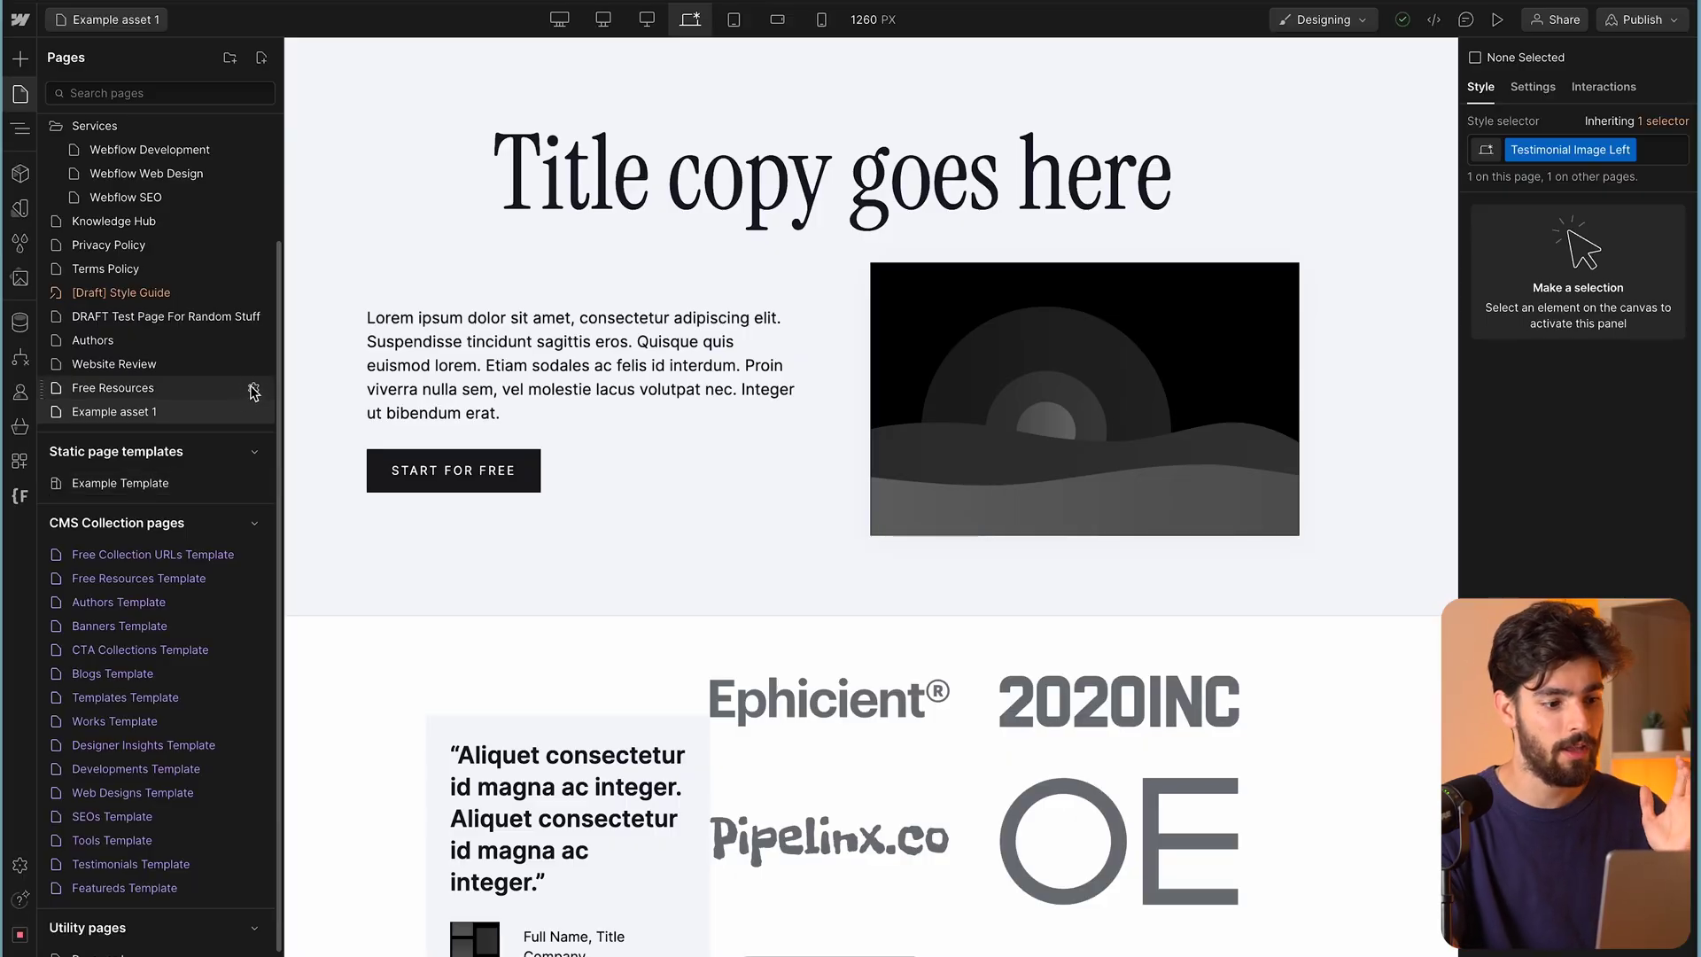
Open the Free Resources page settings, start a new page from the template, and collapse General settings.
click(253, 389)
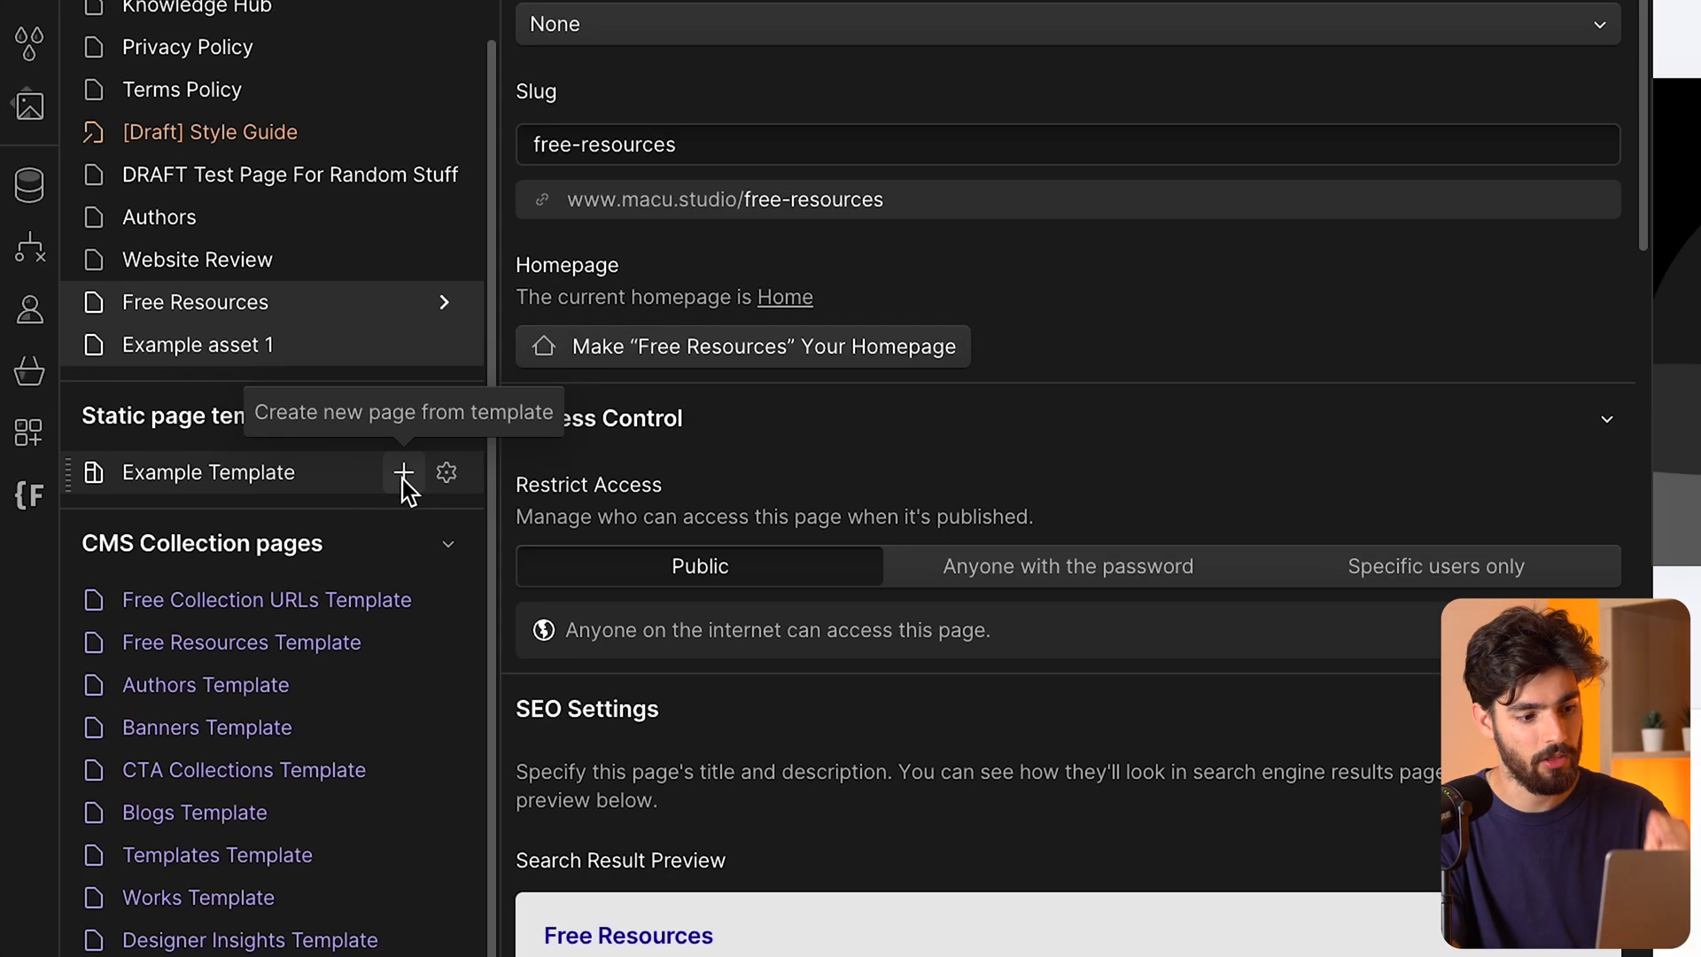
click(229, 485)
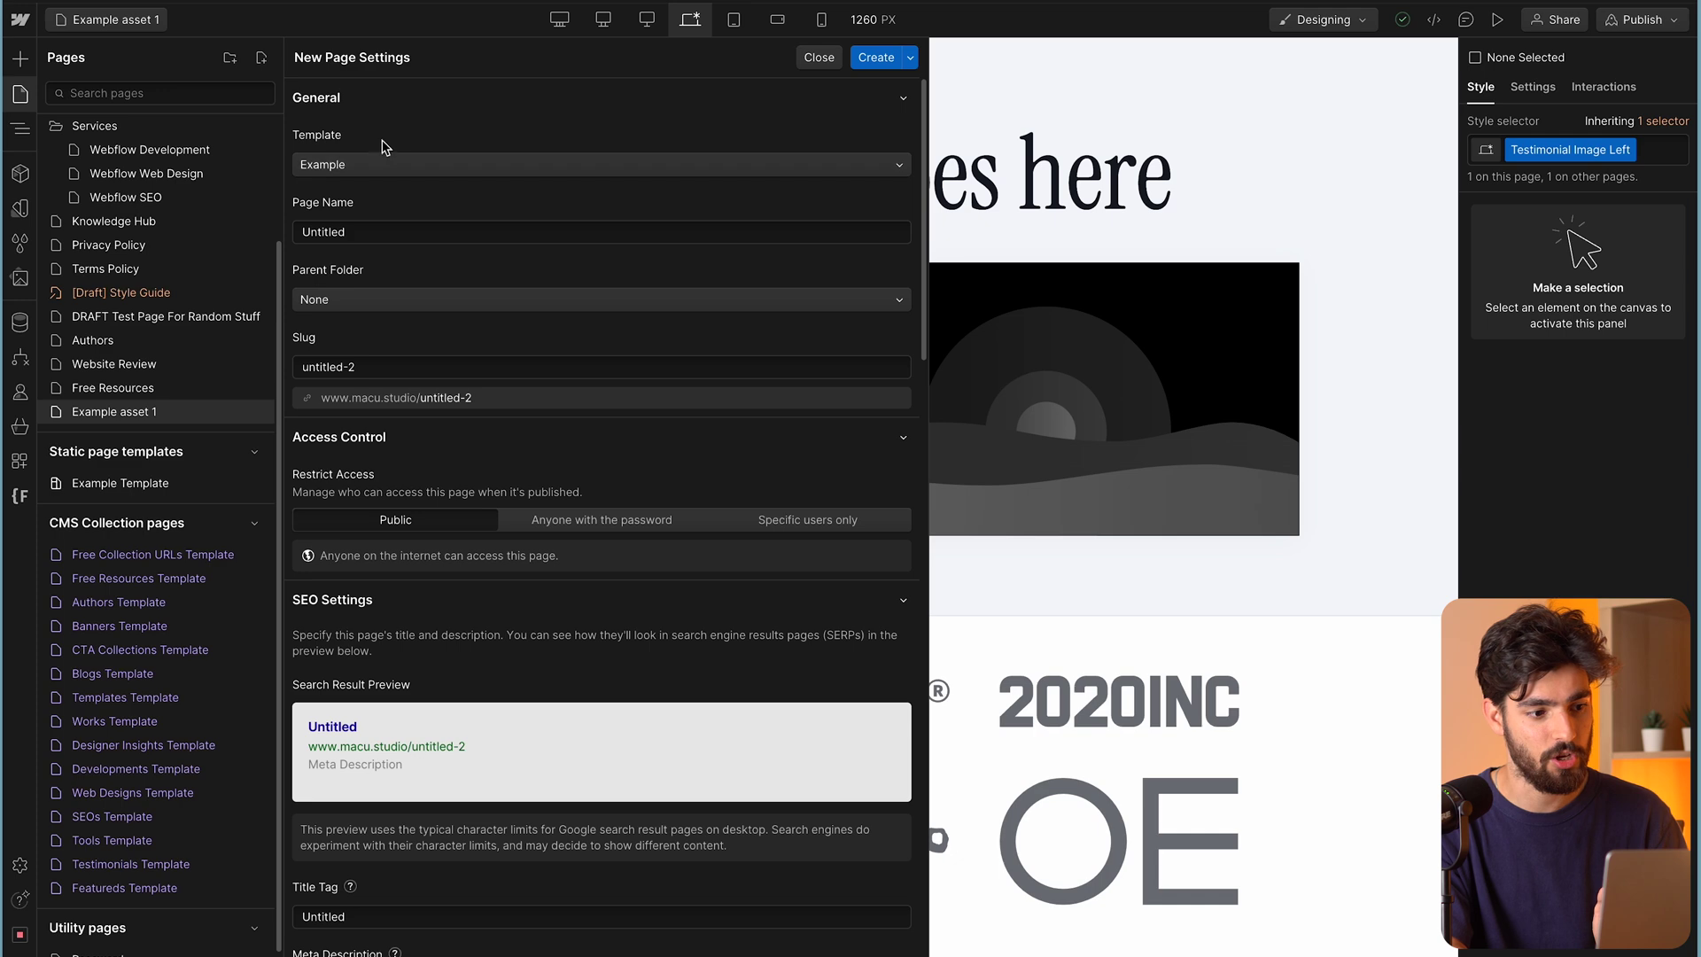
click(573, 118)
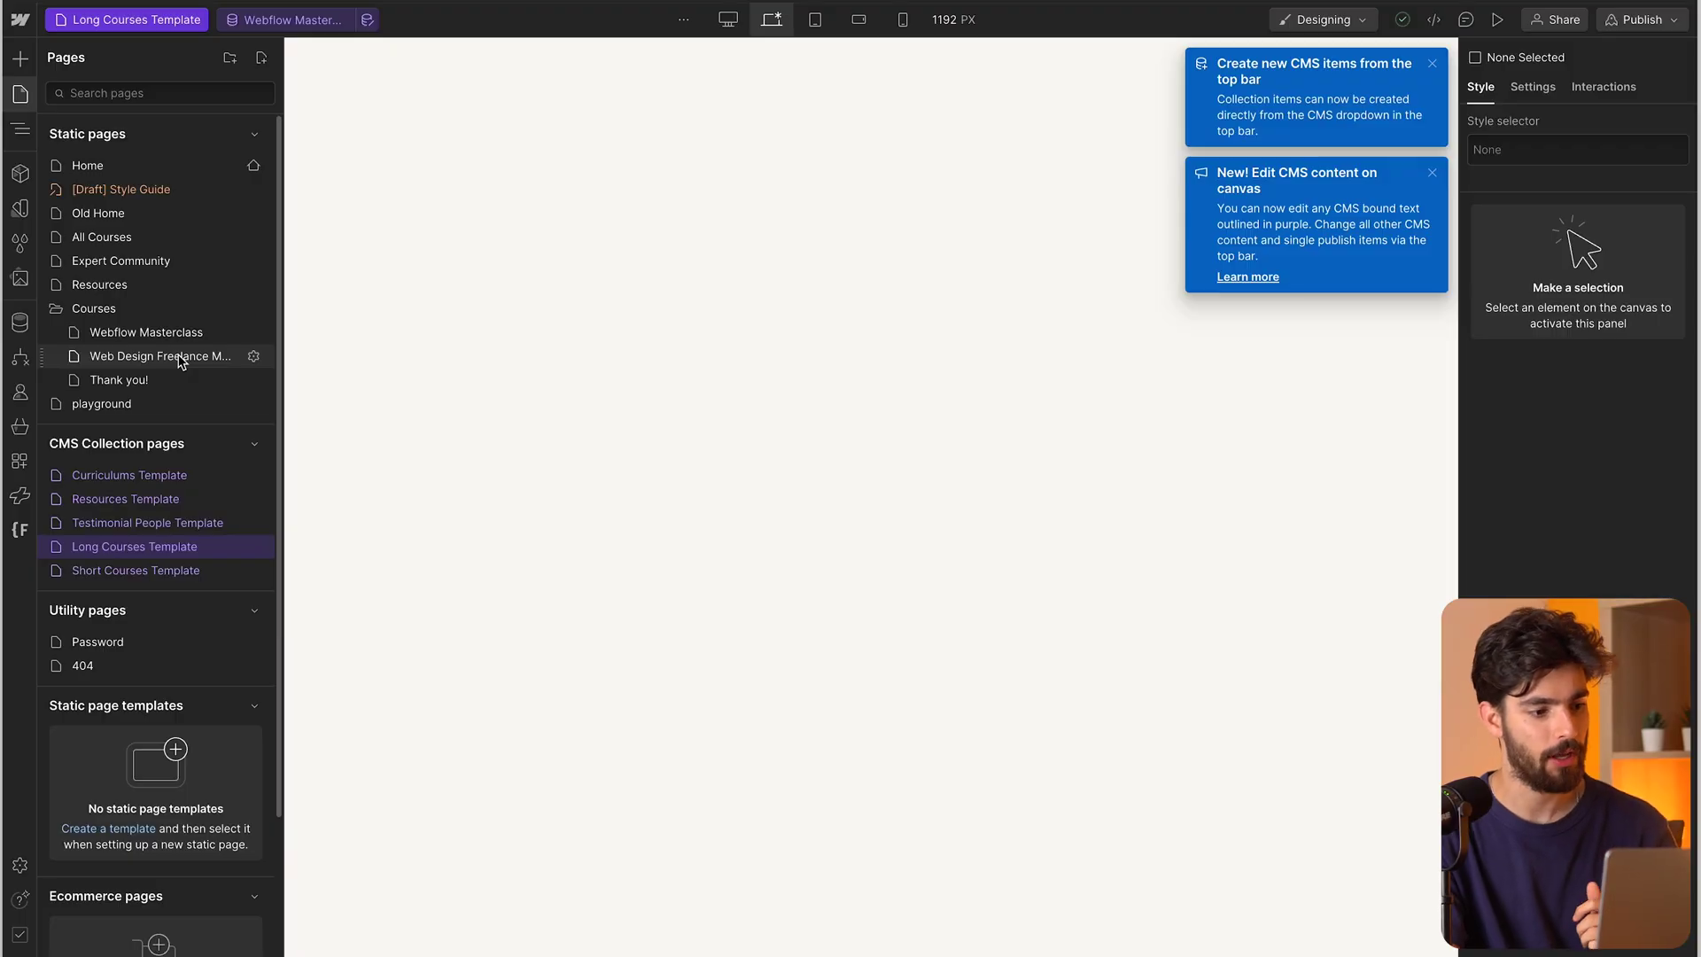
Browse down the Webflow Masterclass course page, then switch to the Web Design Freelance Masterclass page.
click(180, 357)
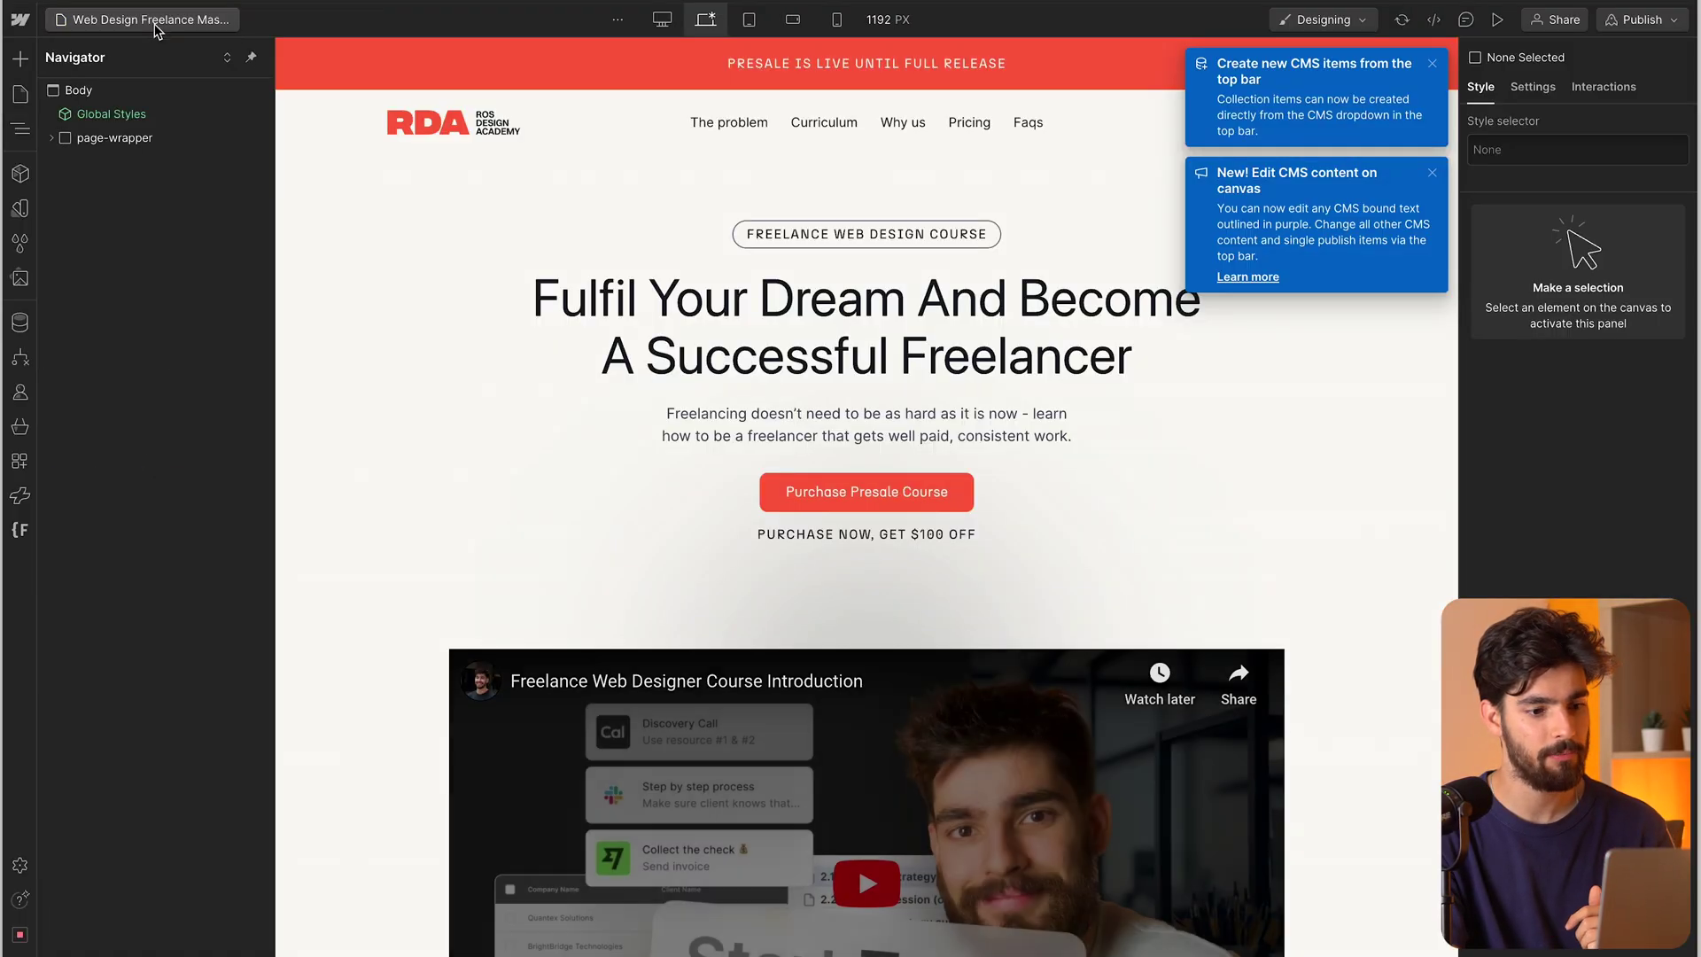
click(149, 18)
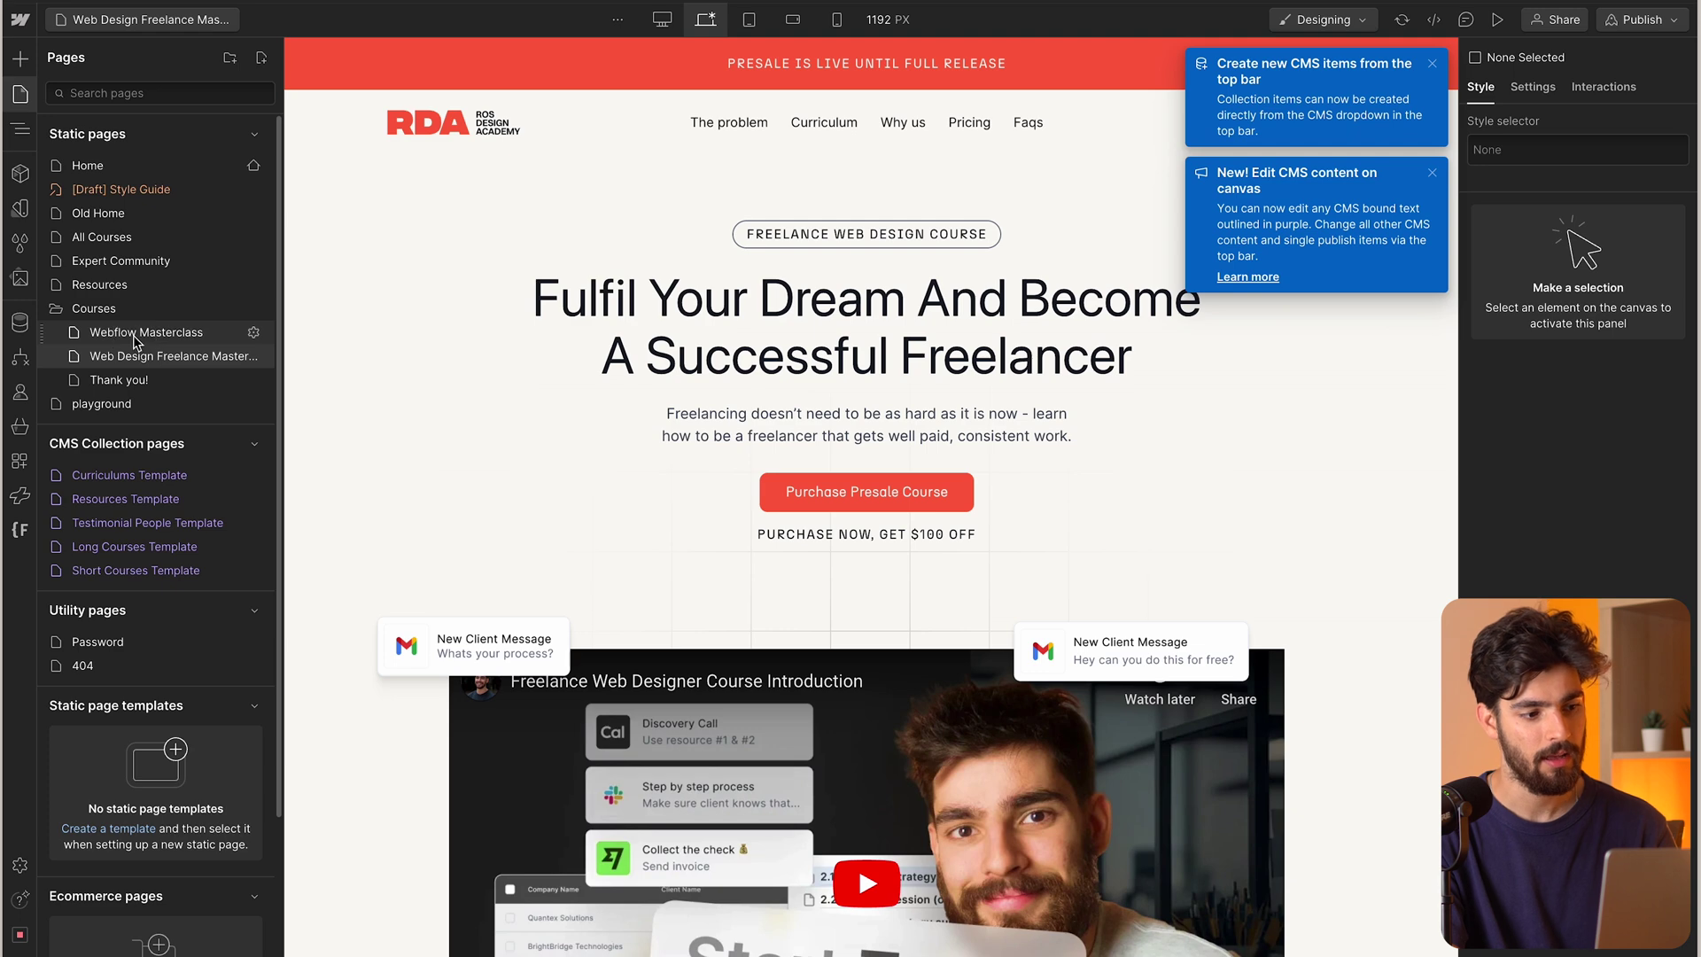
click(147, 335)
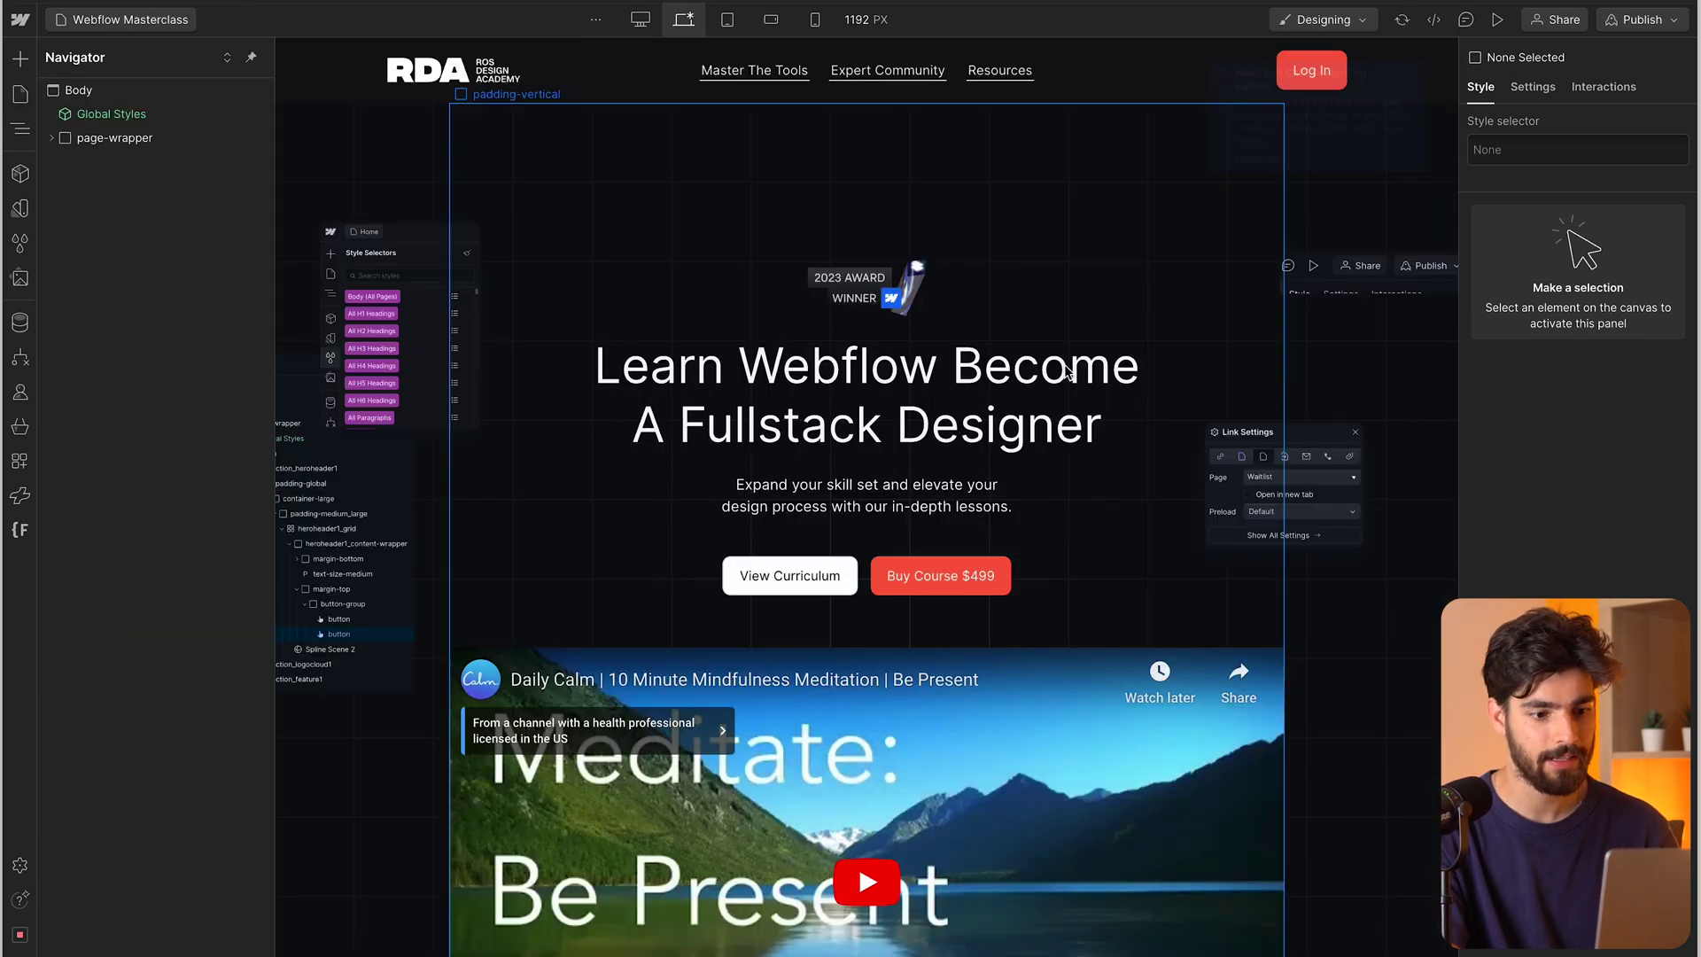
scroll(1032, 405, down, 10)
scroll(1032, 405, down, 7)
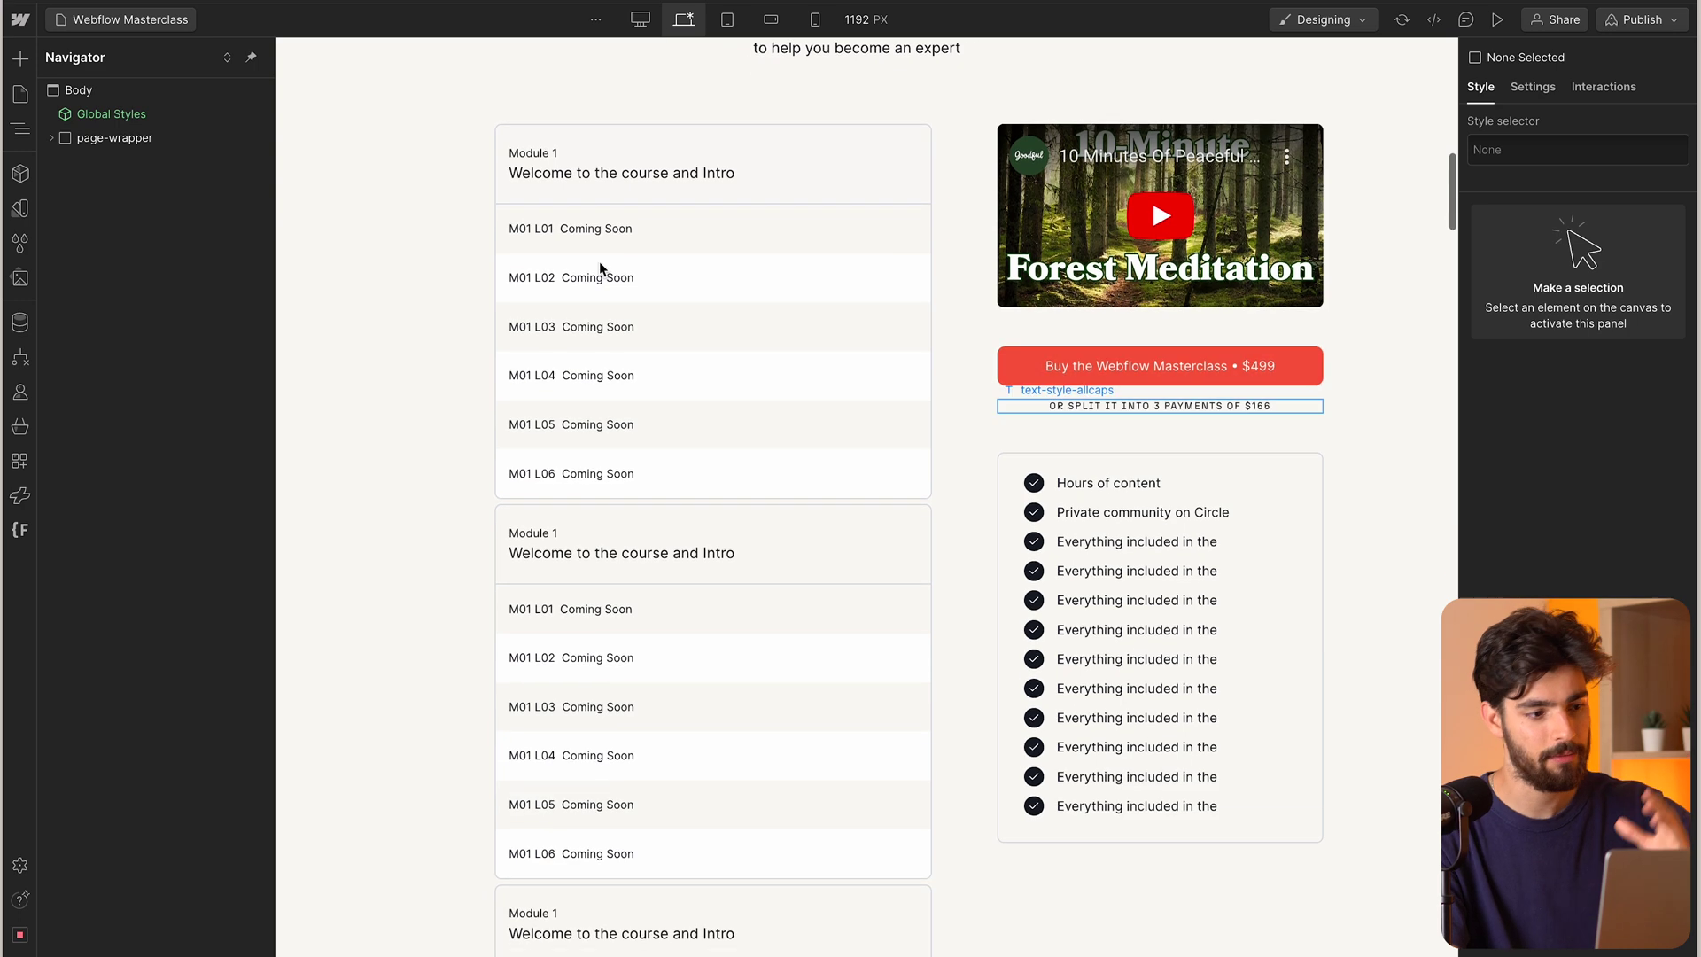
click(124, 19)
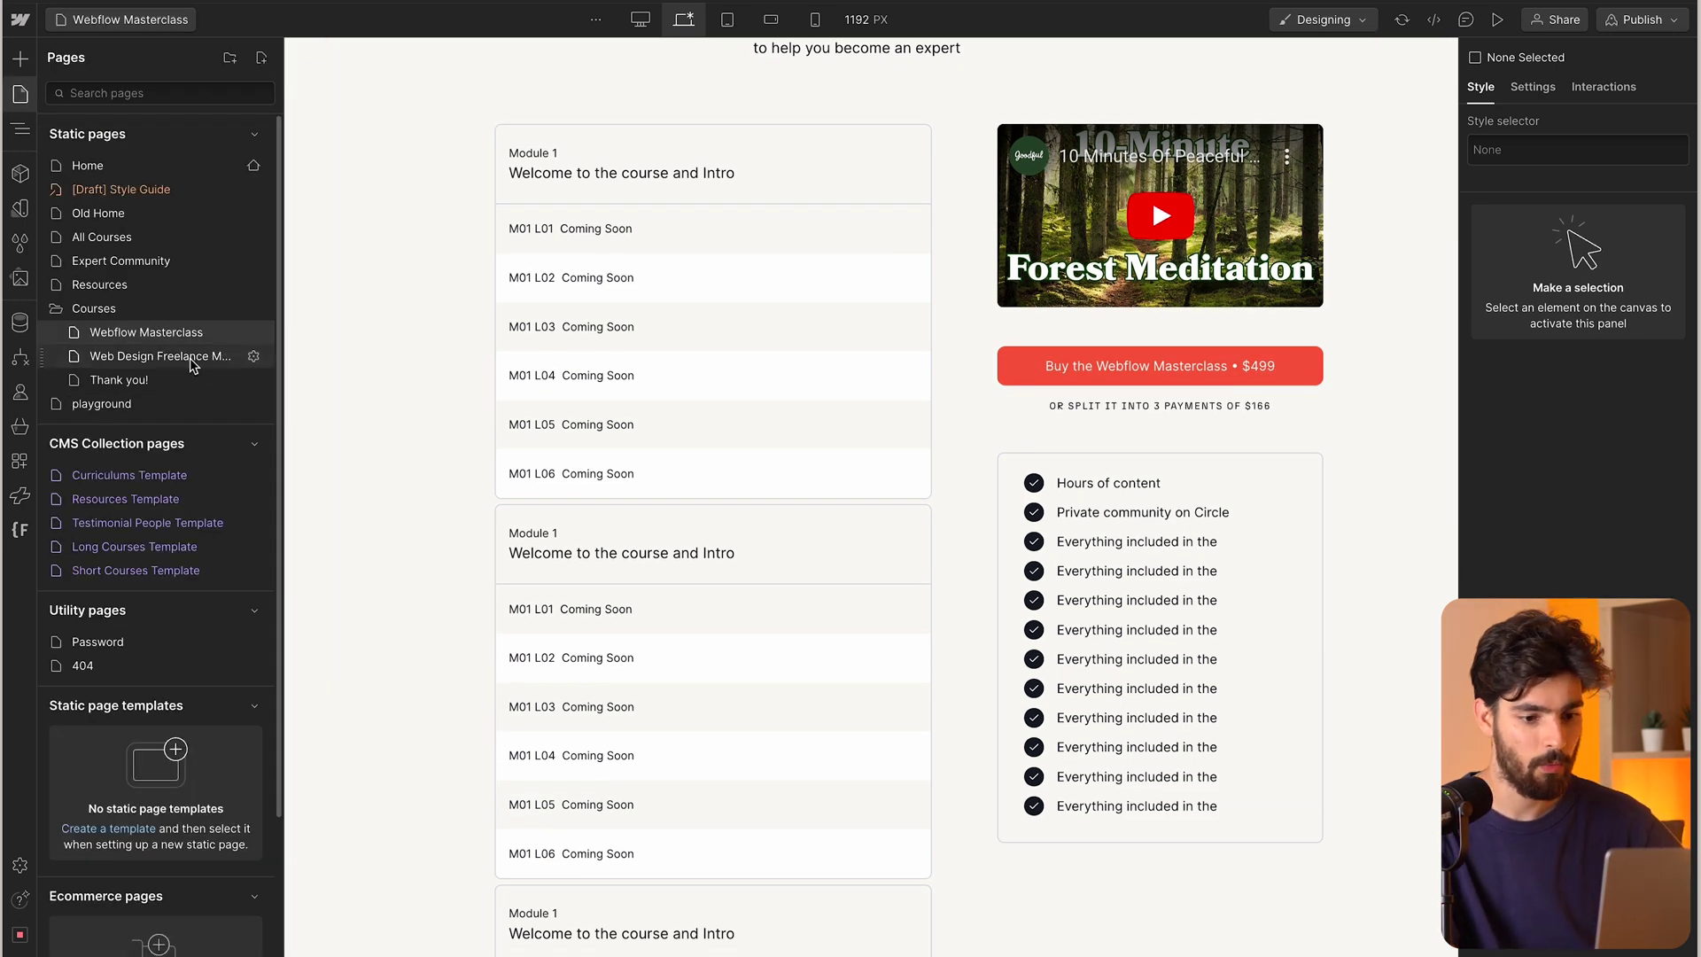
click(159, 355)
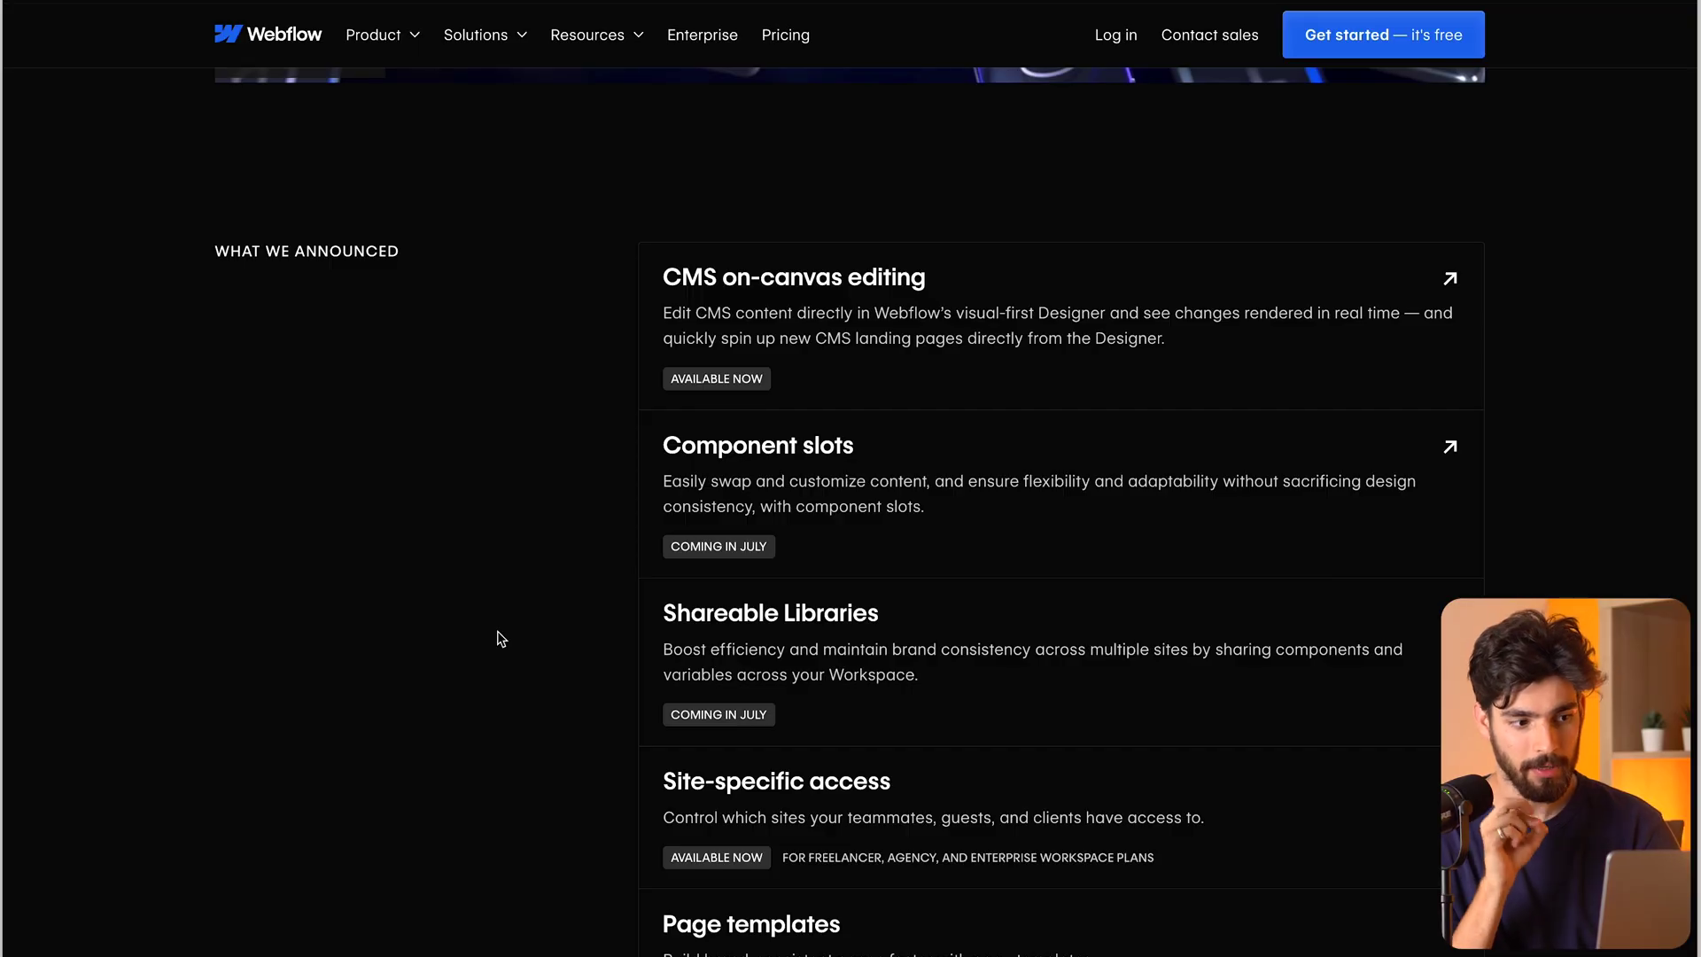
Scroll the Webflow announcements page listing CMS on-canvas editing, Component slots and Page templates.
scroll(496, 638, down, 2)
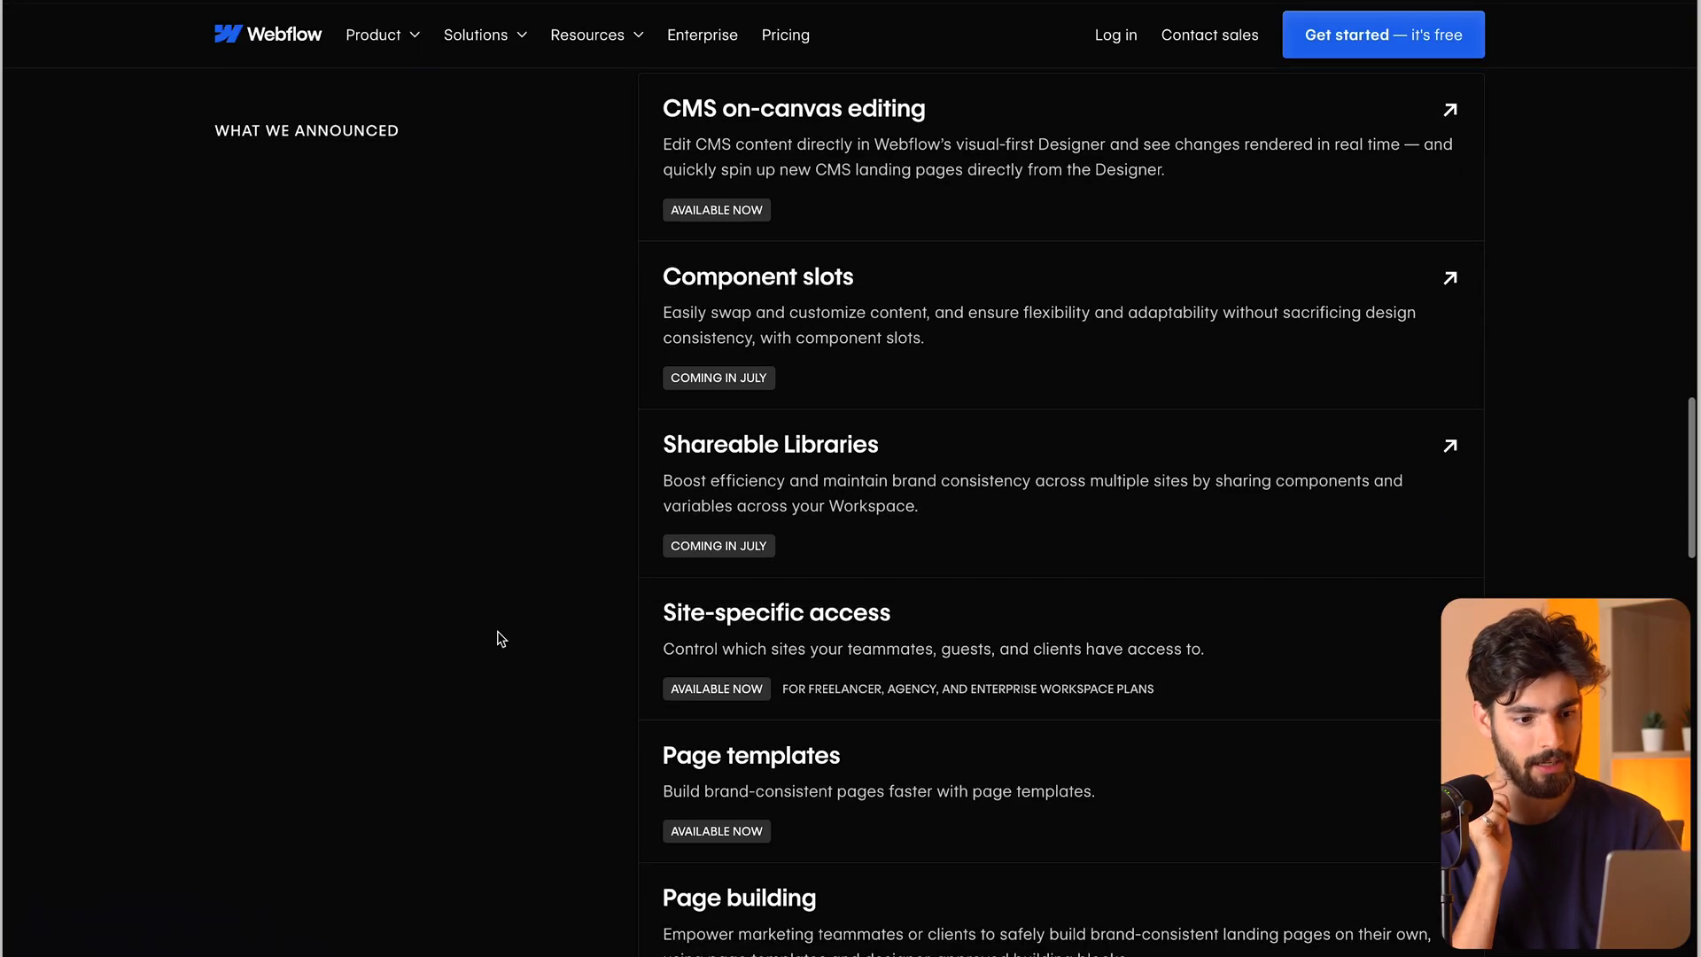
Scroll through the 'What we announced' feature cards and the Page templates update post.
scroll(497, 635, up, 1)
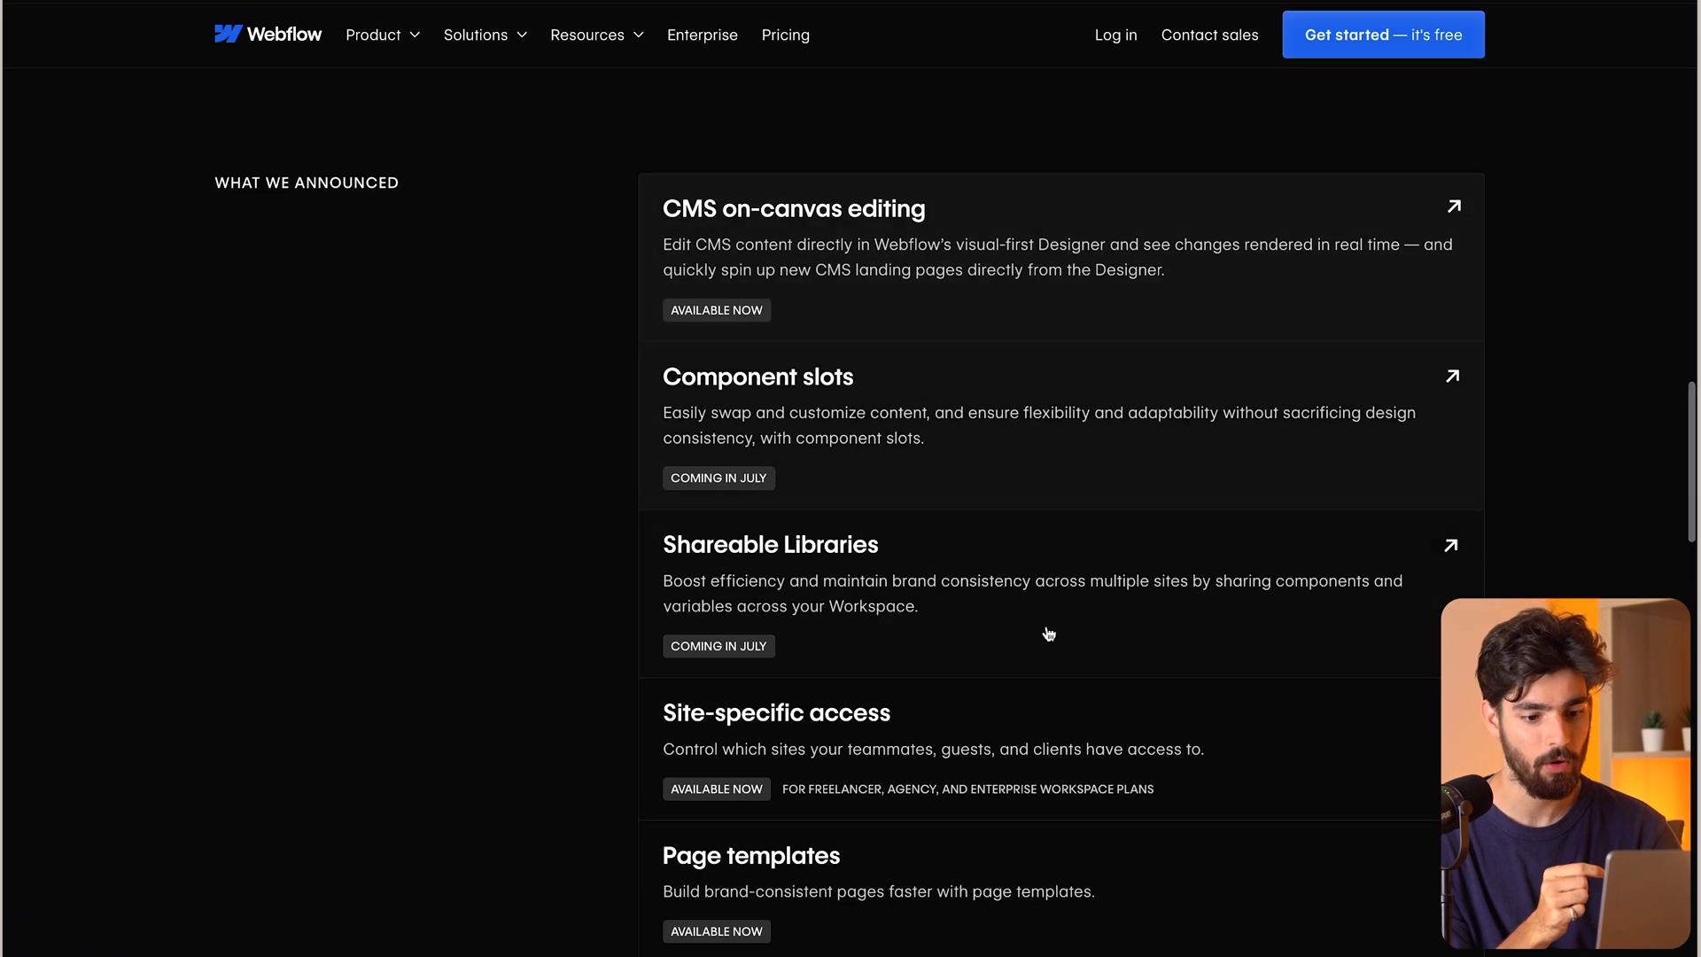
scroll(1041, 620, down, 6)
scroll(974, 738, up, 6)
scroll(567, 705, down, 2)
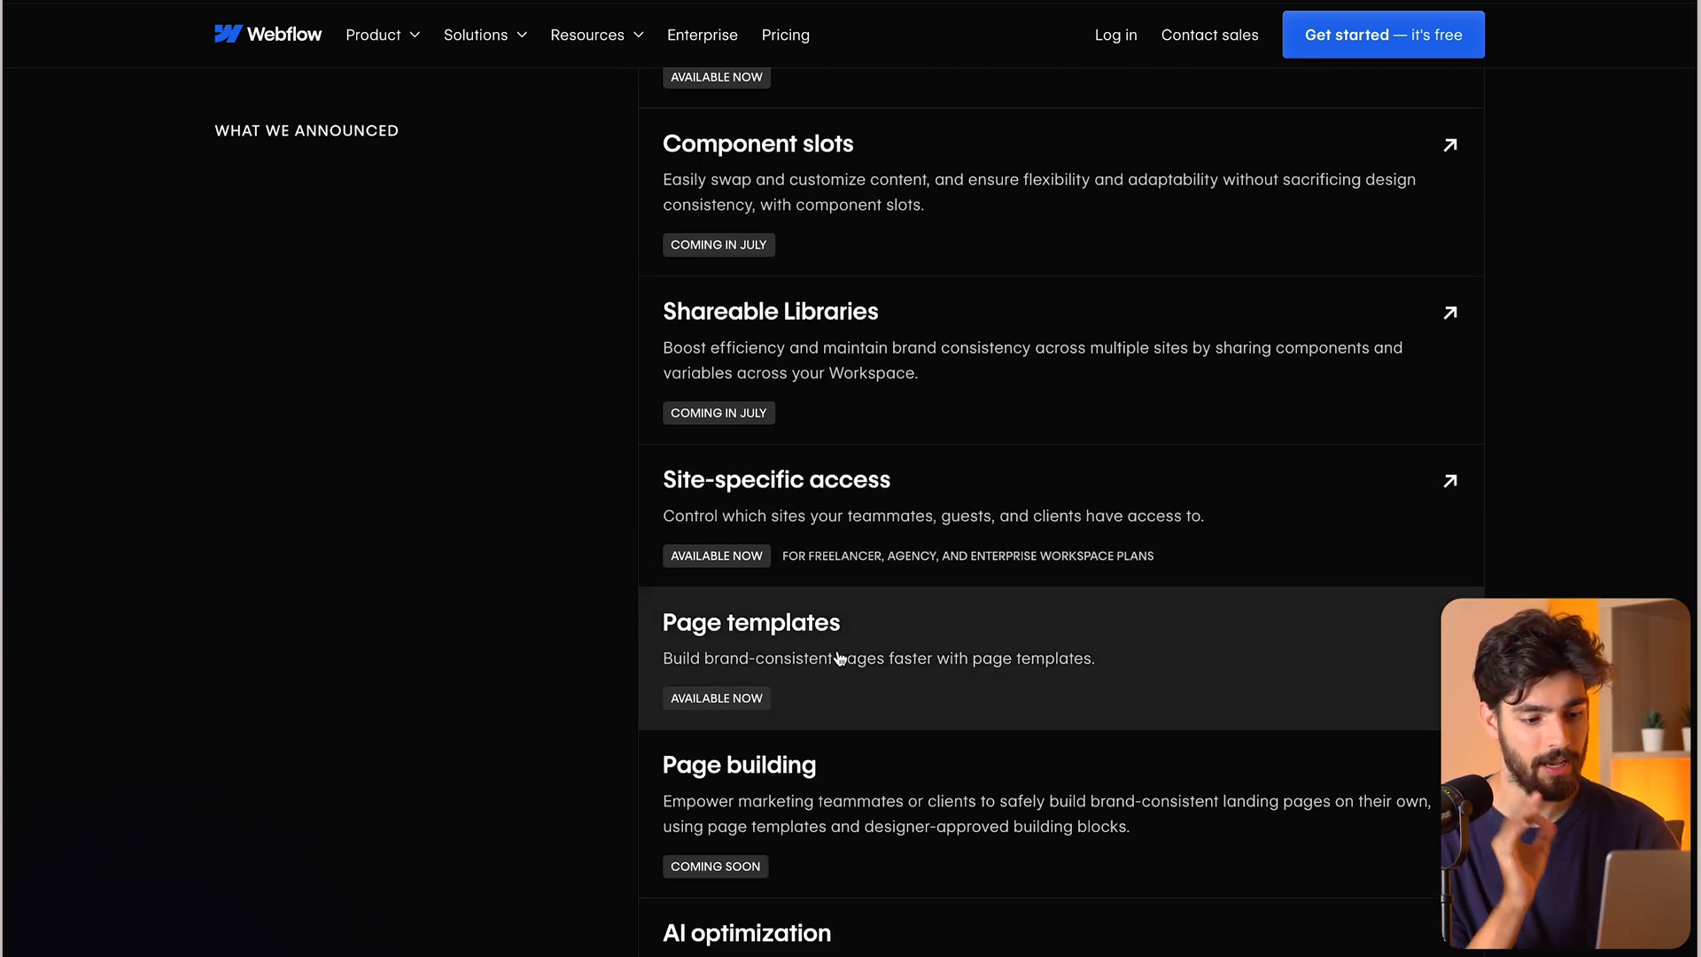
scroll(806, 806, up, 4)
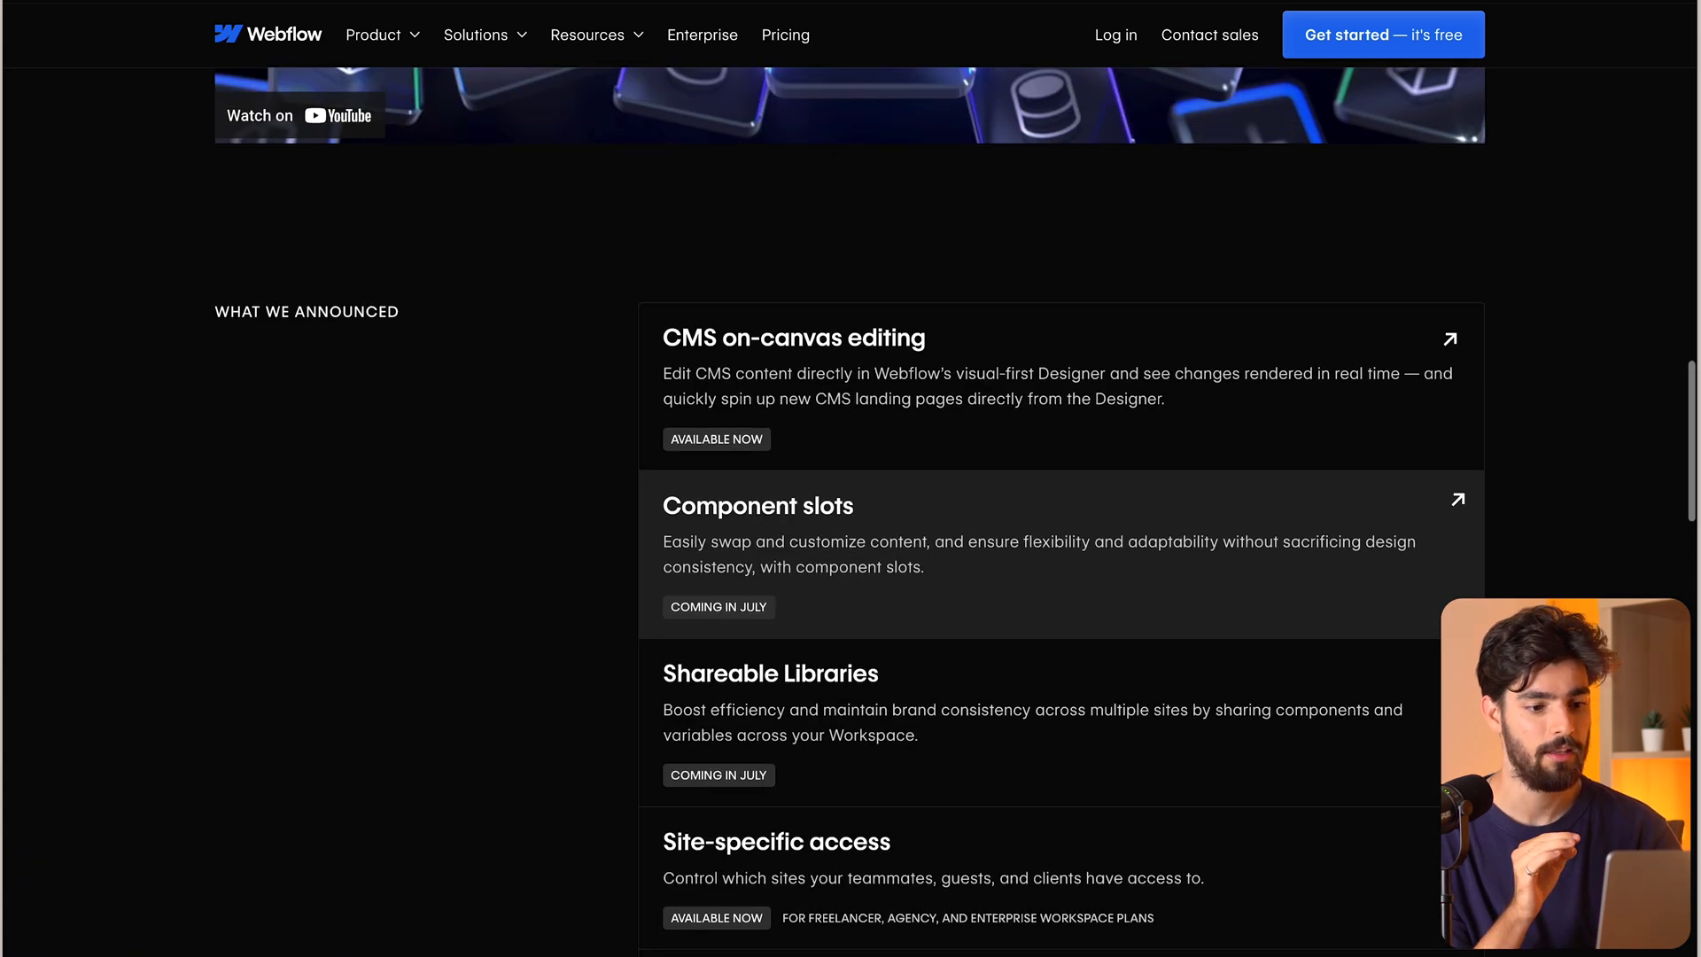
scroll(753, 426, down, 12)
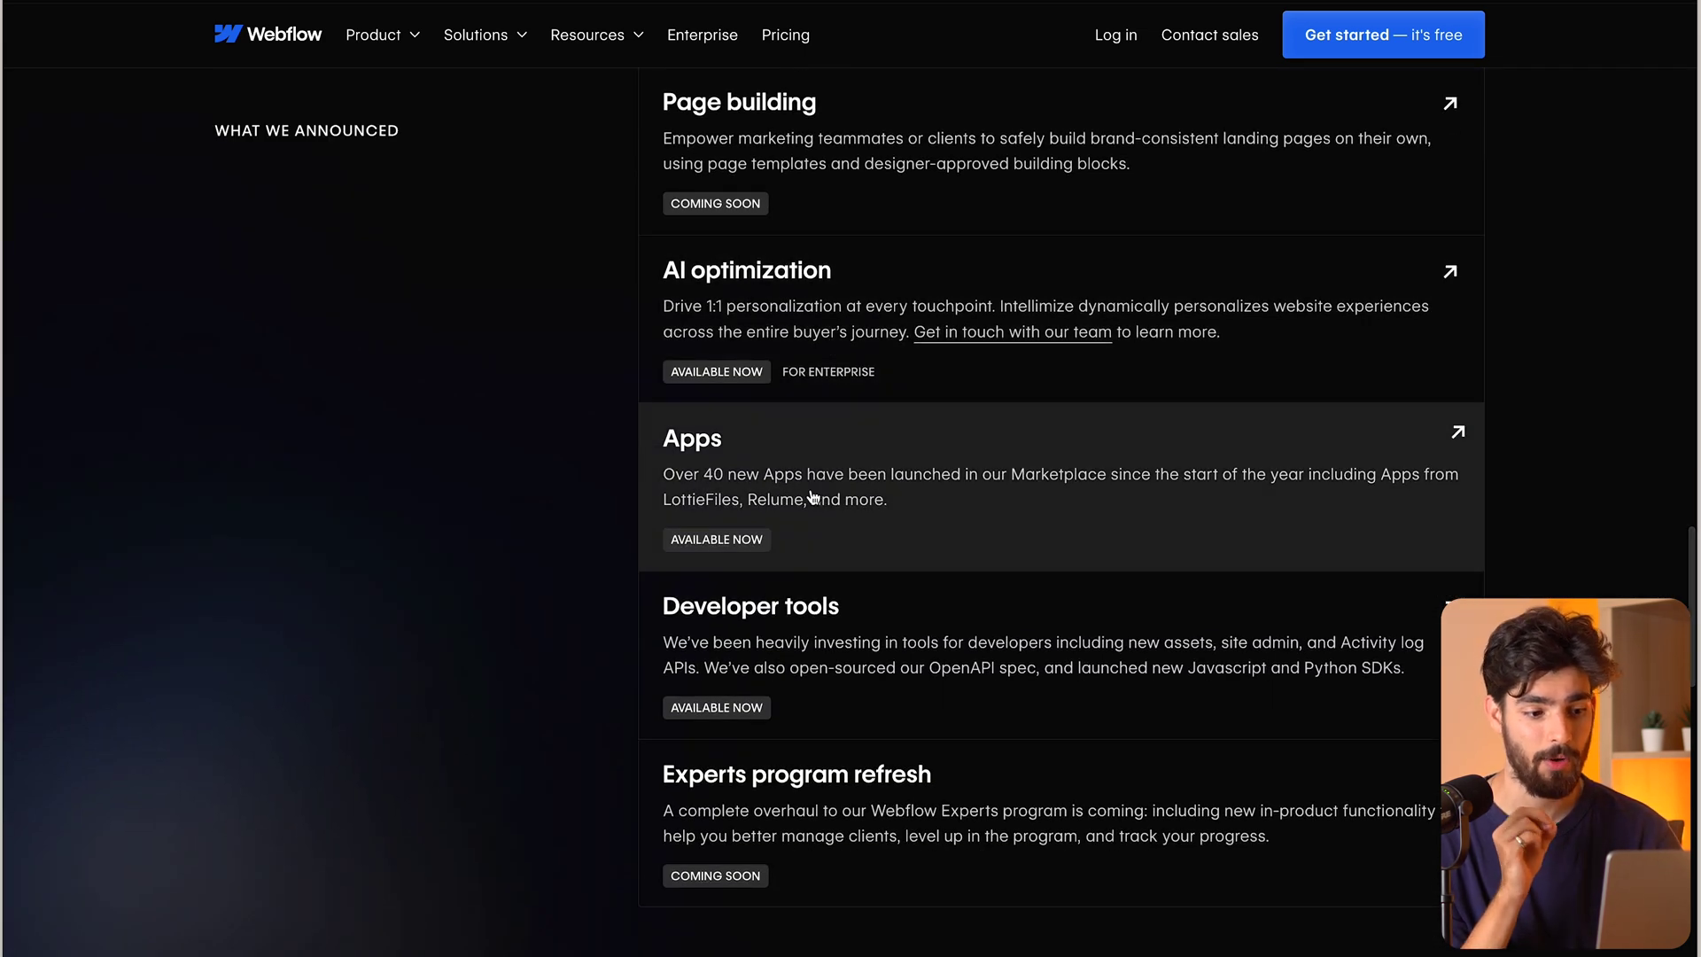
scroll(581, 487, up, 4)
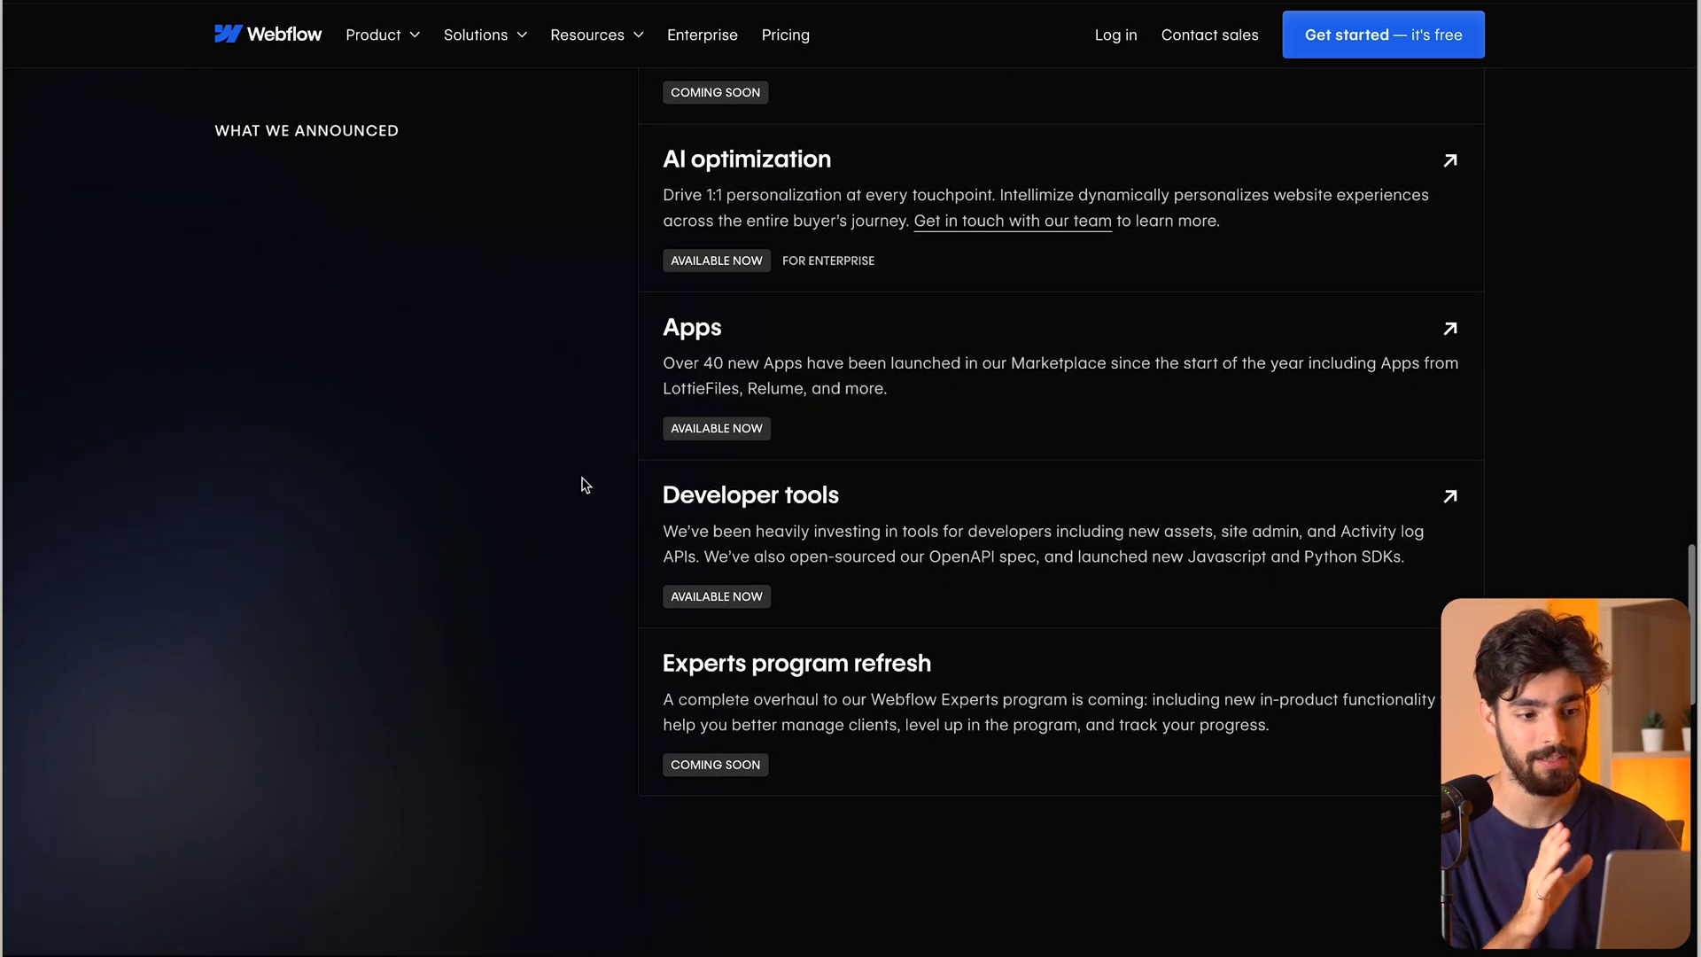
scroll(623, 486, down, 2)
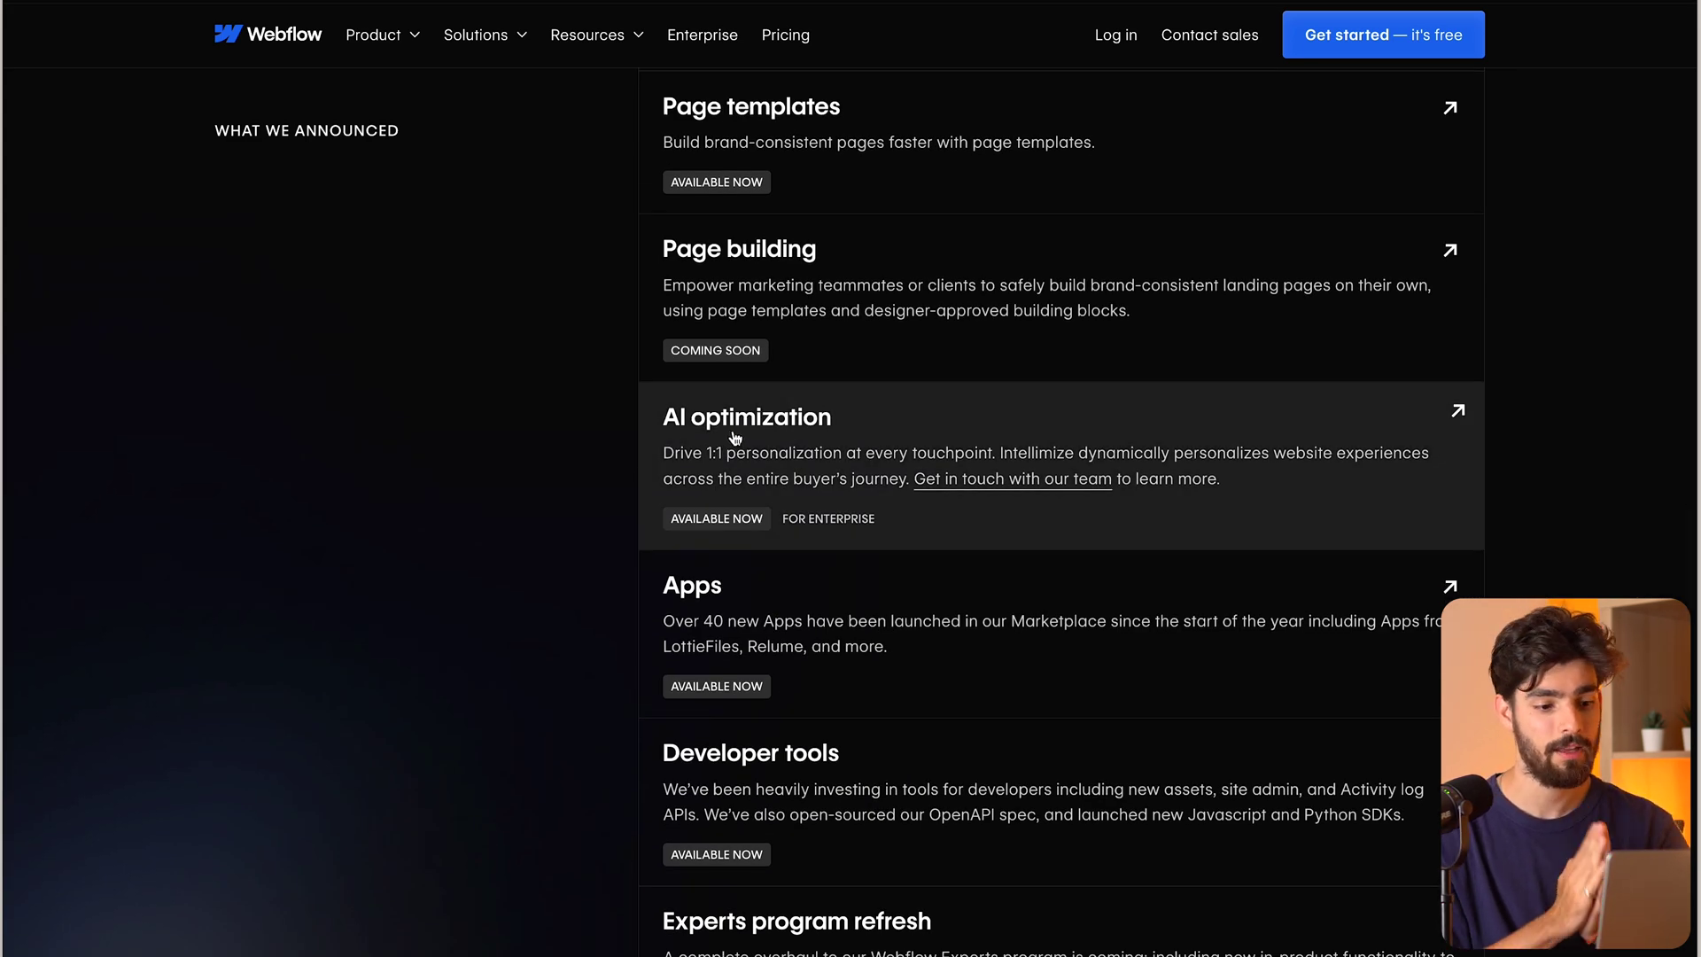
scroll(734, 437, down, 3)
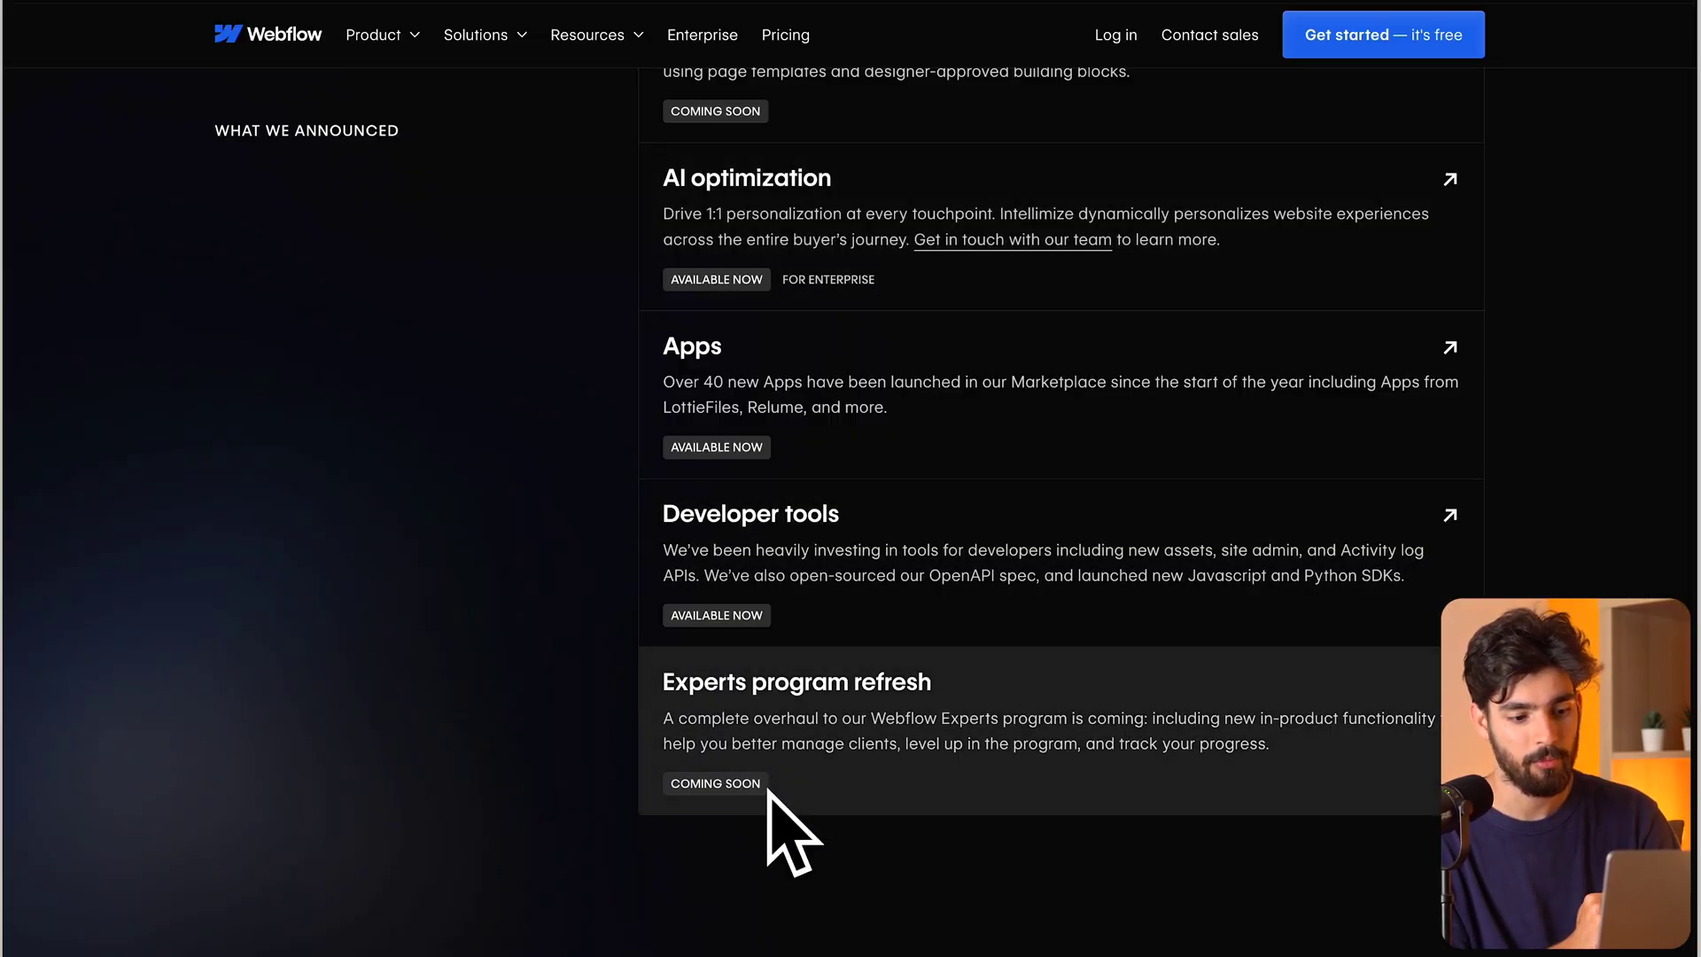
scroll(588, 789, up, 3)
scroll(589, 793, up, 5)
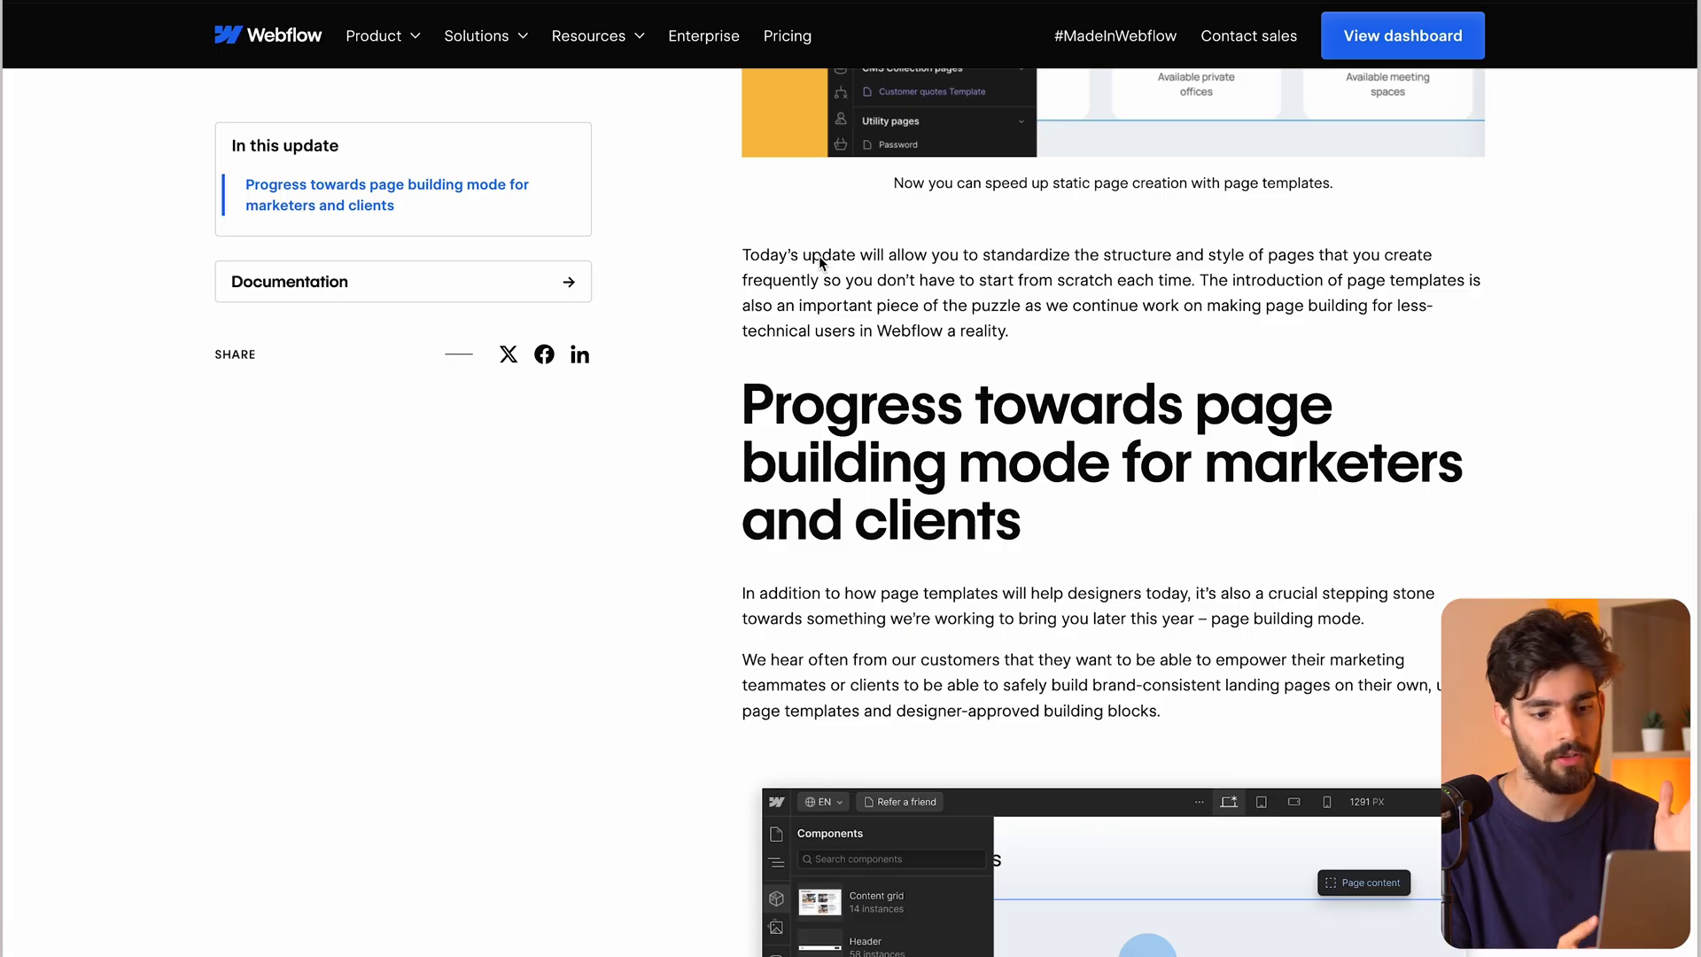
scroll(819, 257, down, 15)
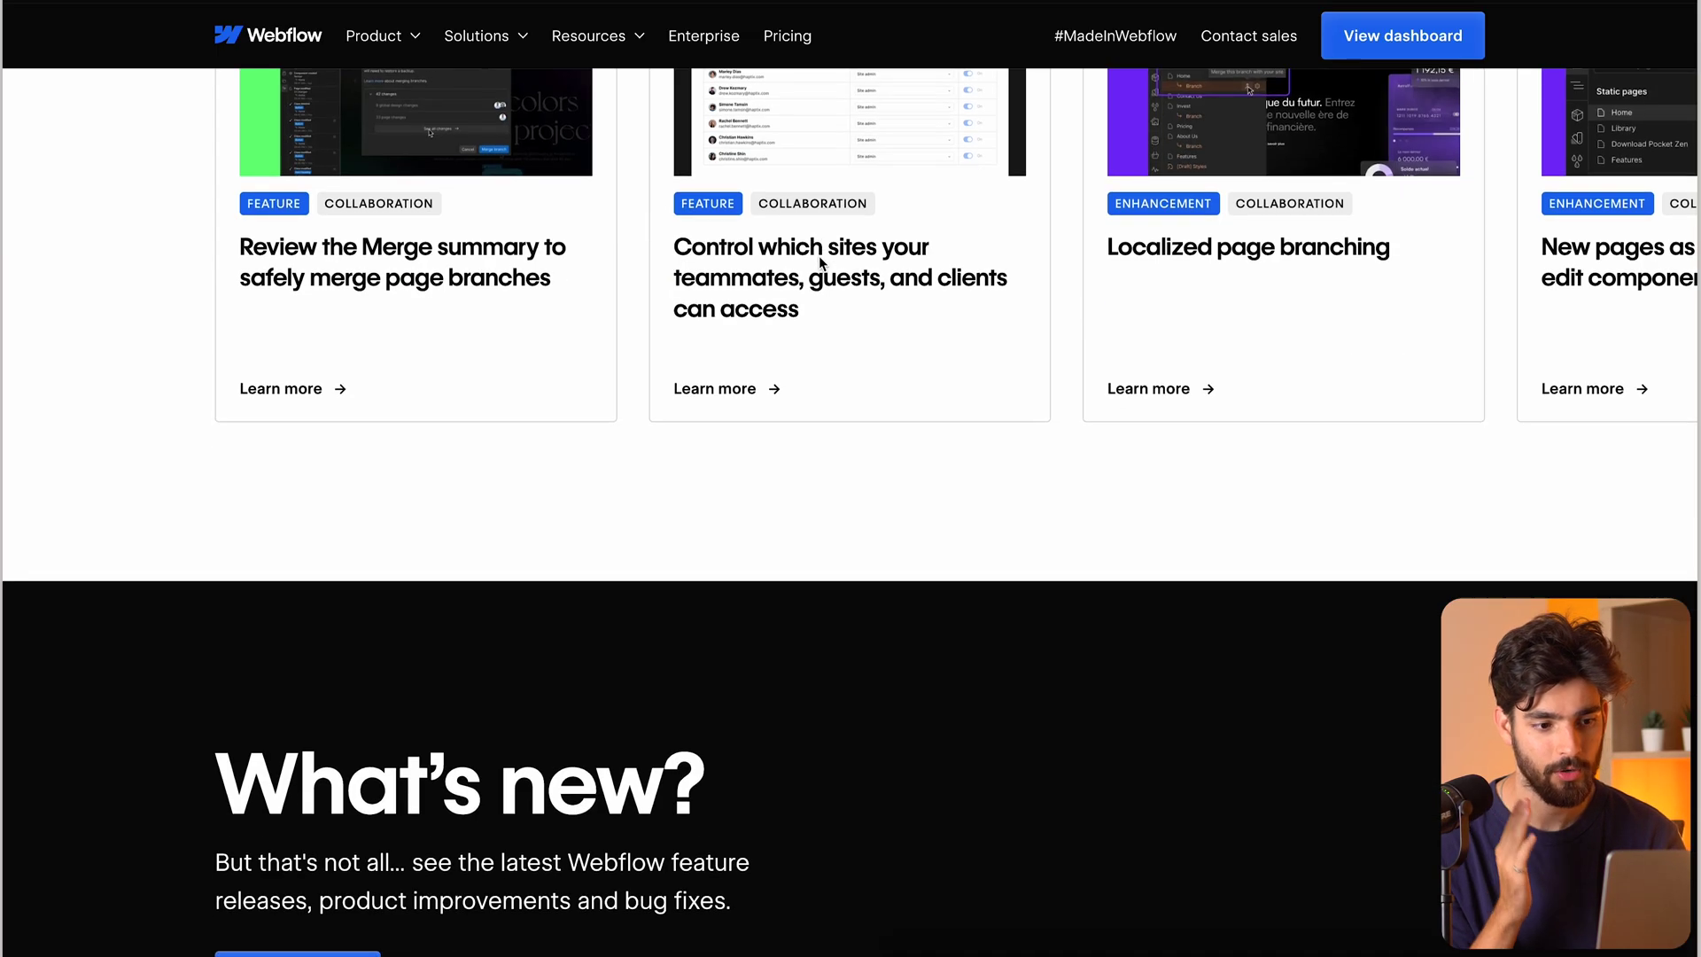
scroll(819, 257, up, 5)
scroll(819, 257, down, 3)
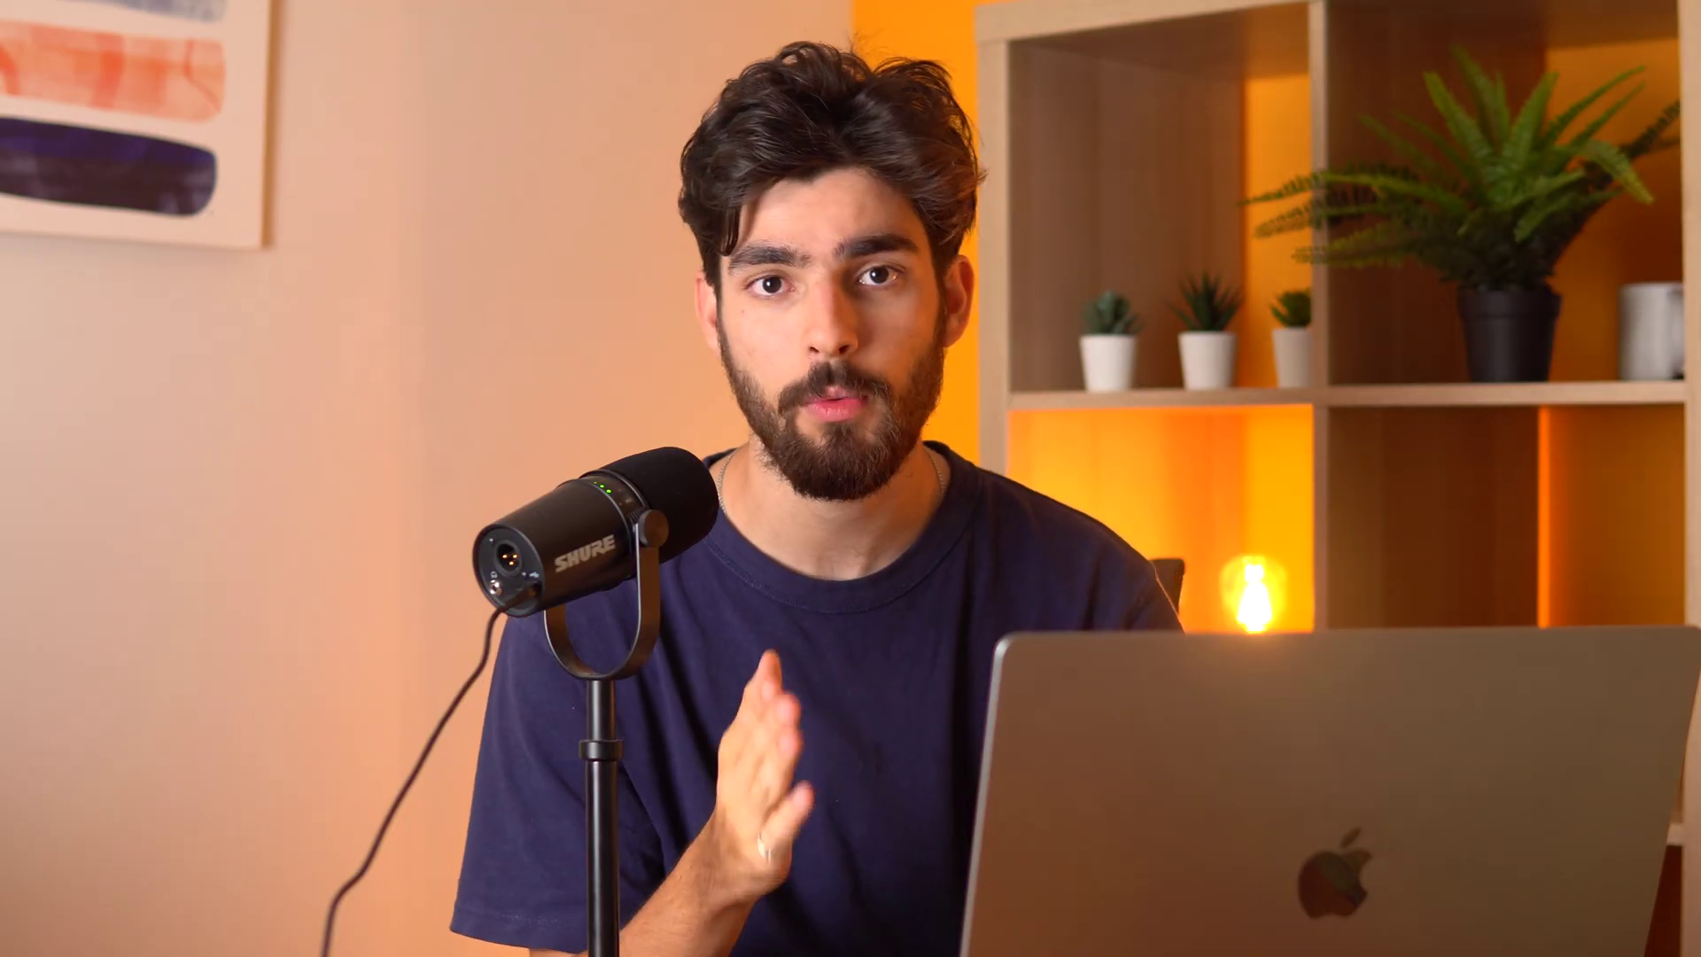